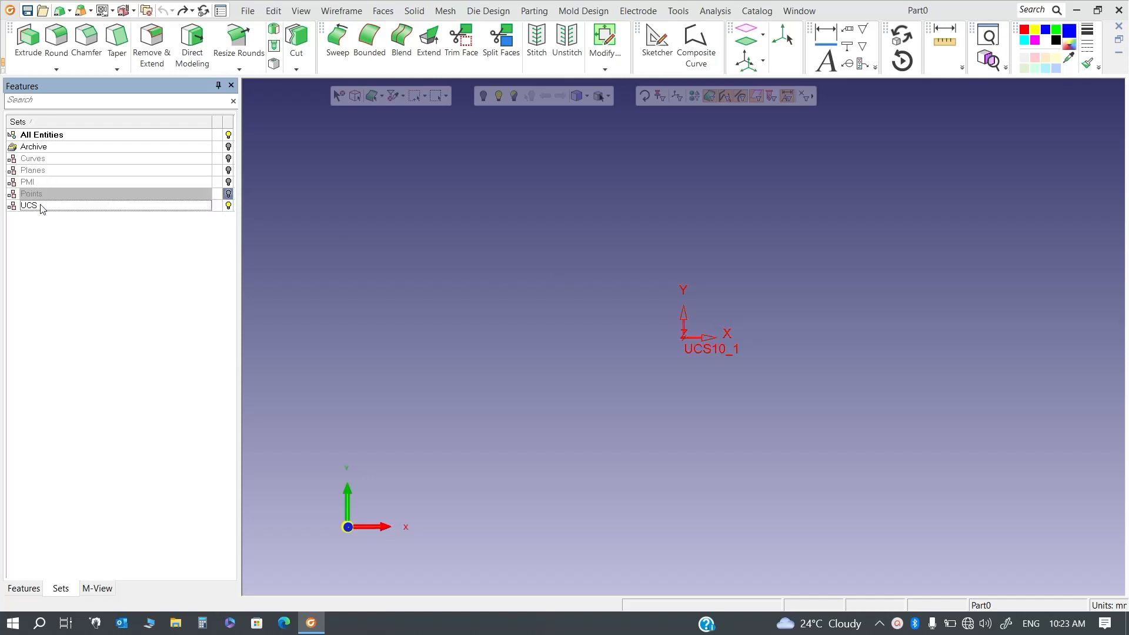
Step: Hide the UCS set, show it again, and return to the feature list
click(228, 205)
click(229, 205)
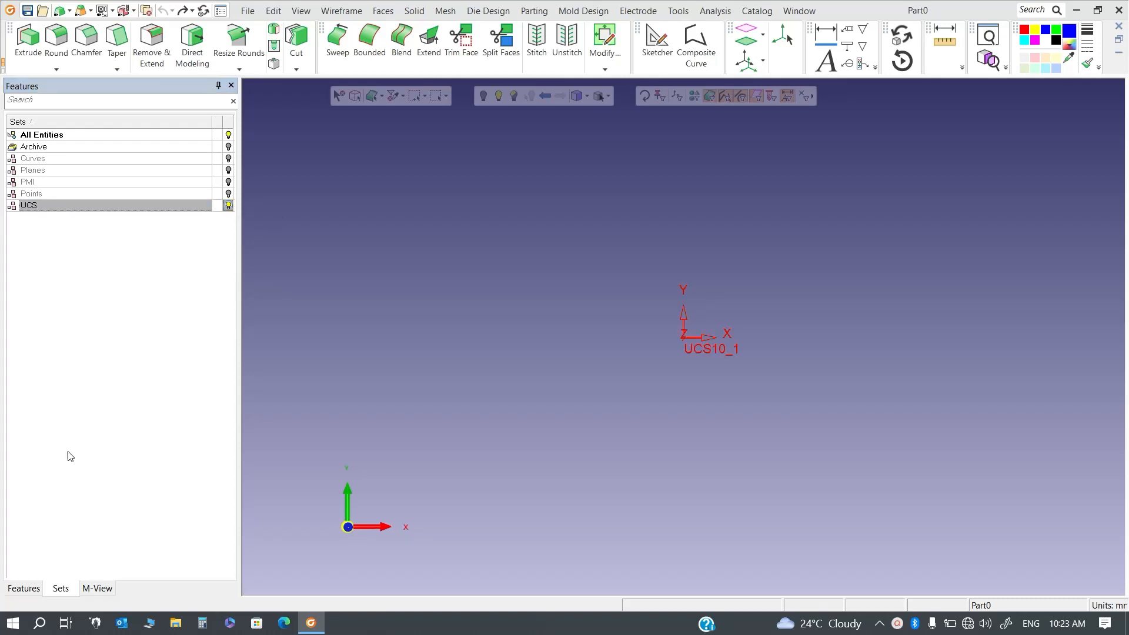
click(15, 588)
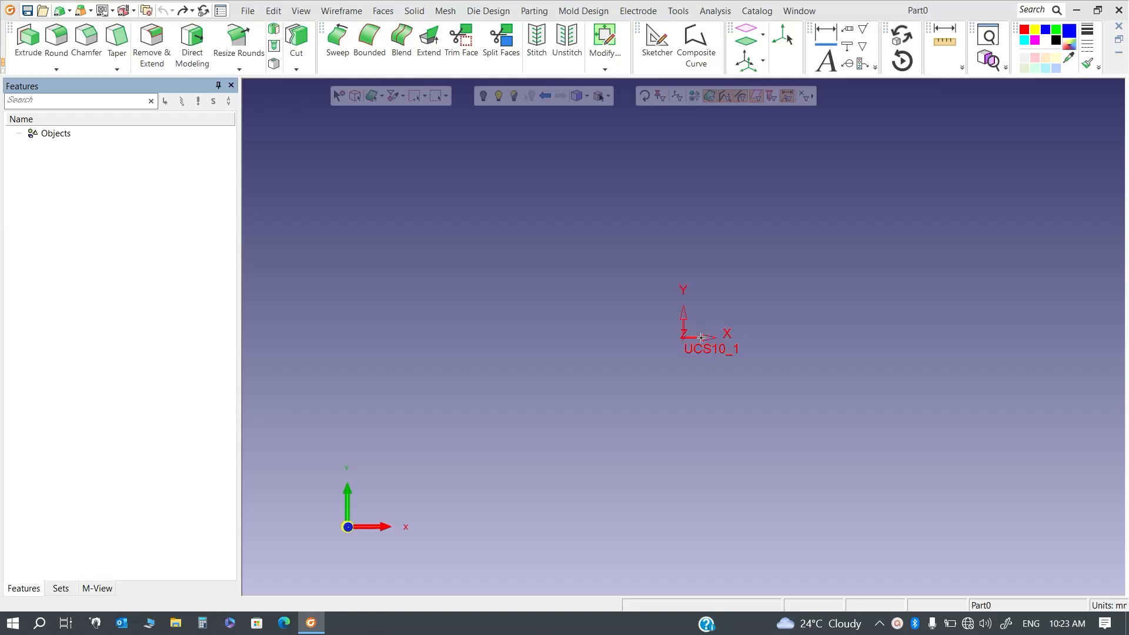
middle_drag(734, 351, 689, 347)
click(685, 348)
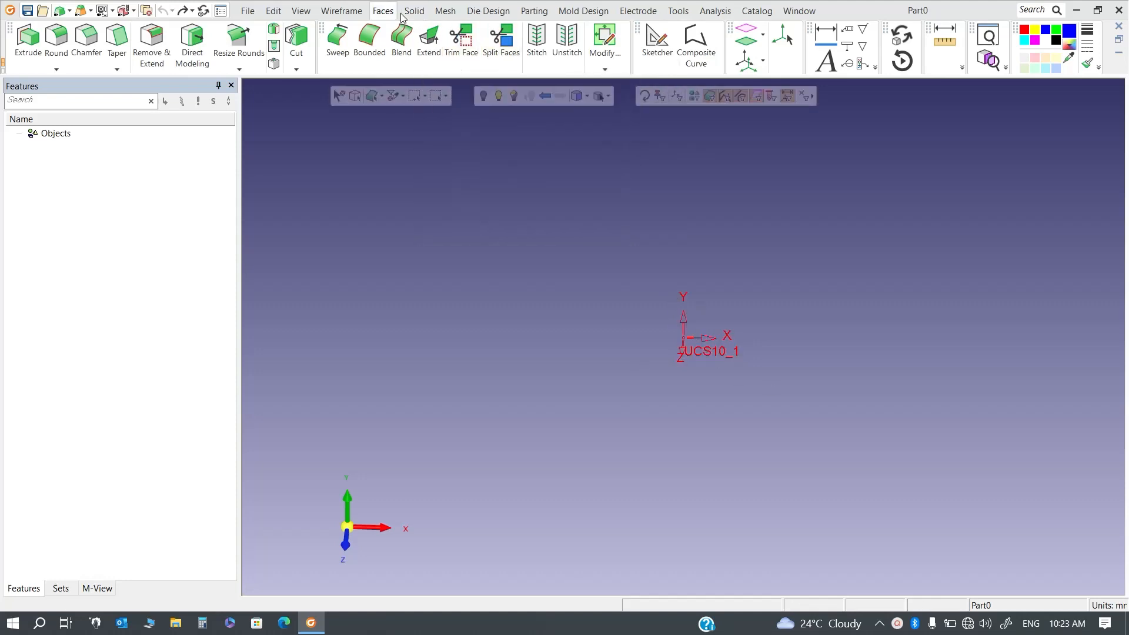
Step: Copy the UCS10_1 coordinate system with the XYZ Delta method, using zero offsets and keeping Activate UCS off
click(343, 12)
click(342, 12)
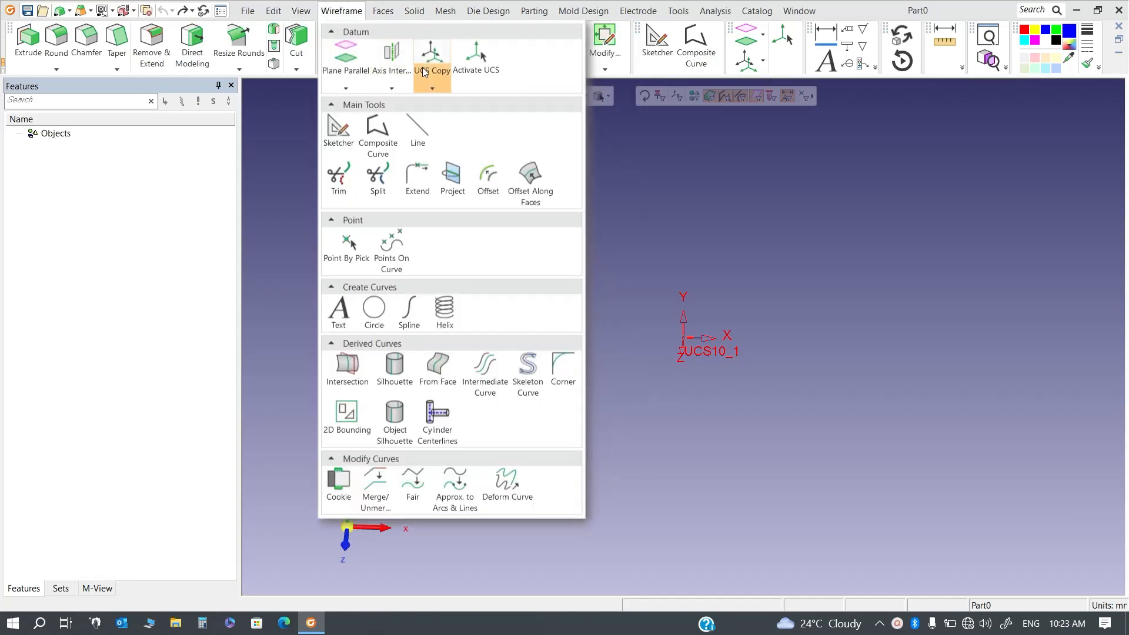
click(432, 88)
click(486, 106)
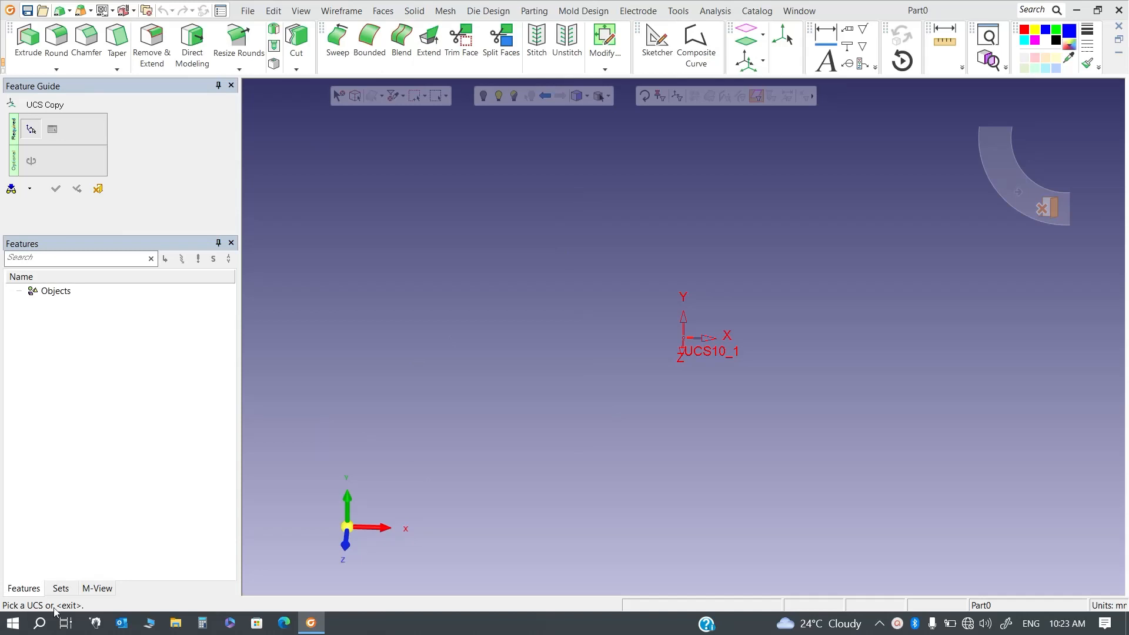
click(686, 339)
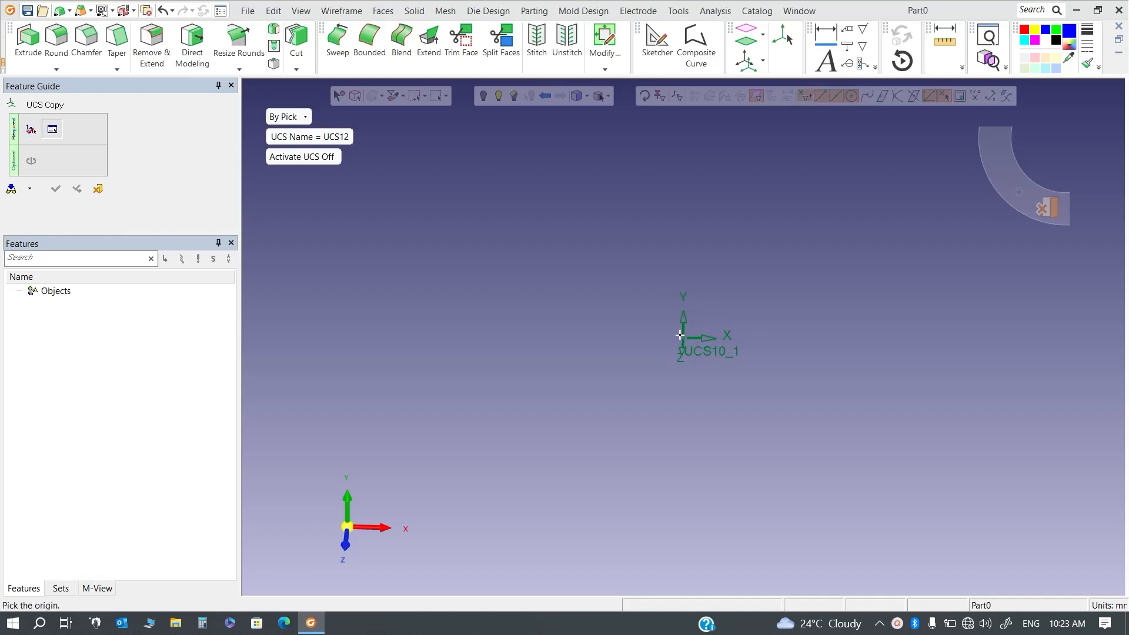
click(289, 118)
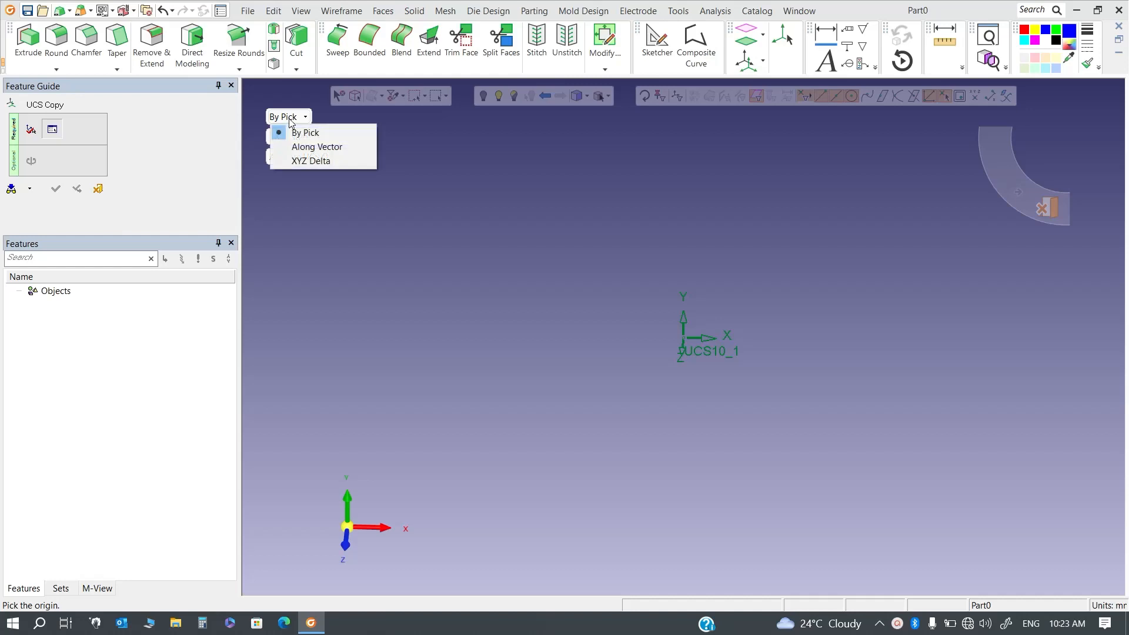
click(332, 162)
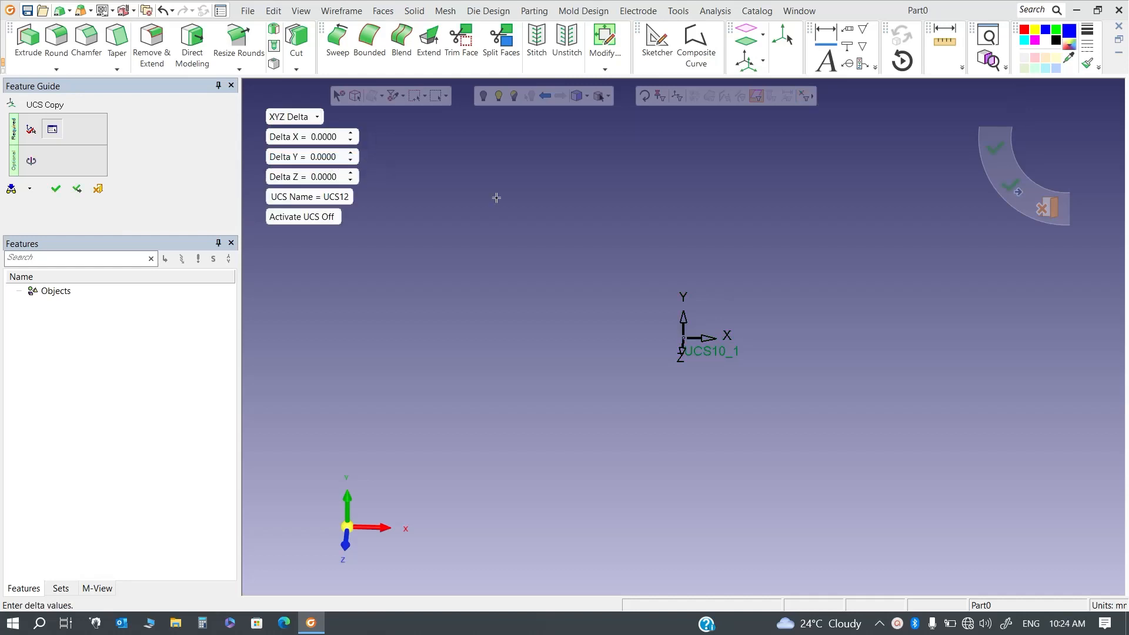
middle_drag(686, 337, 652, 161)
middle_drag(717, 348, 693, 350)
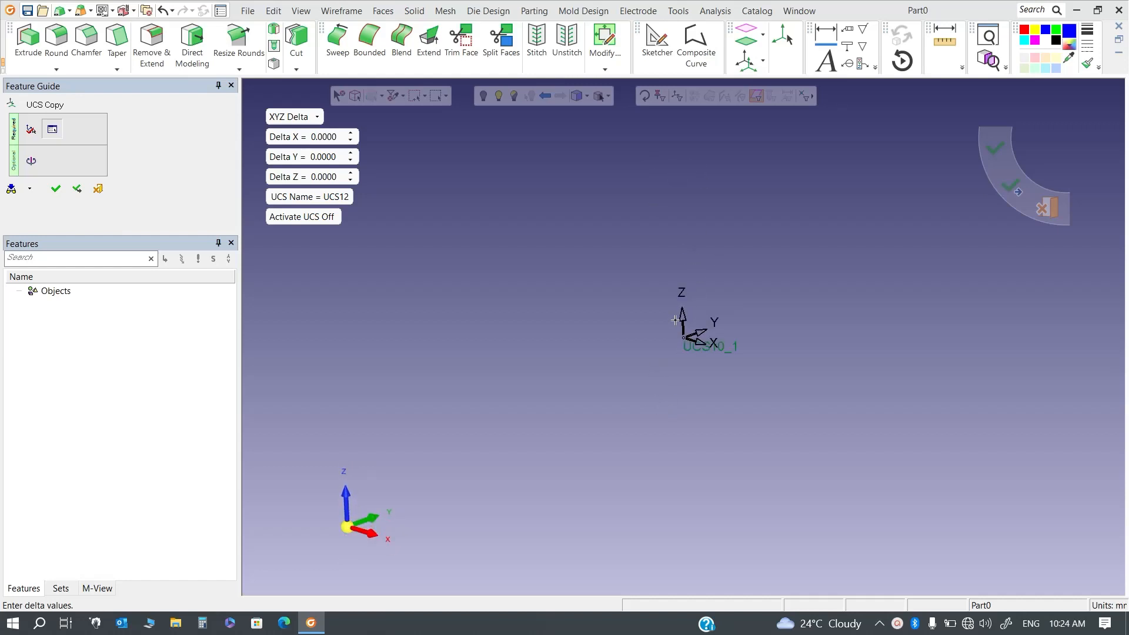
mouse_move(333, 141)
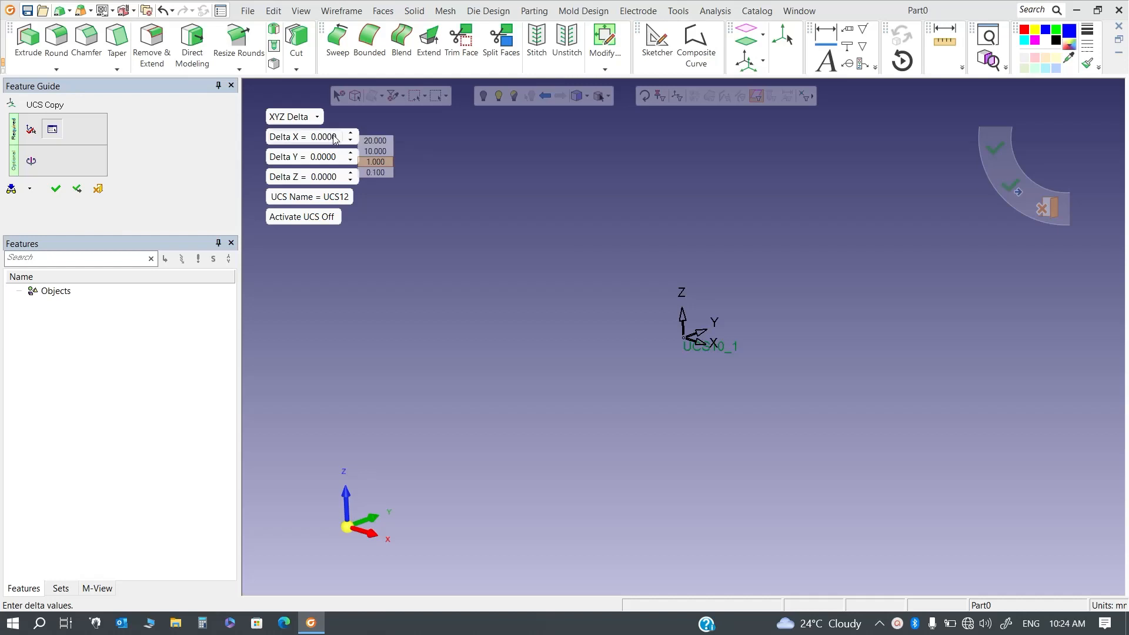
click(32, 161)
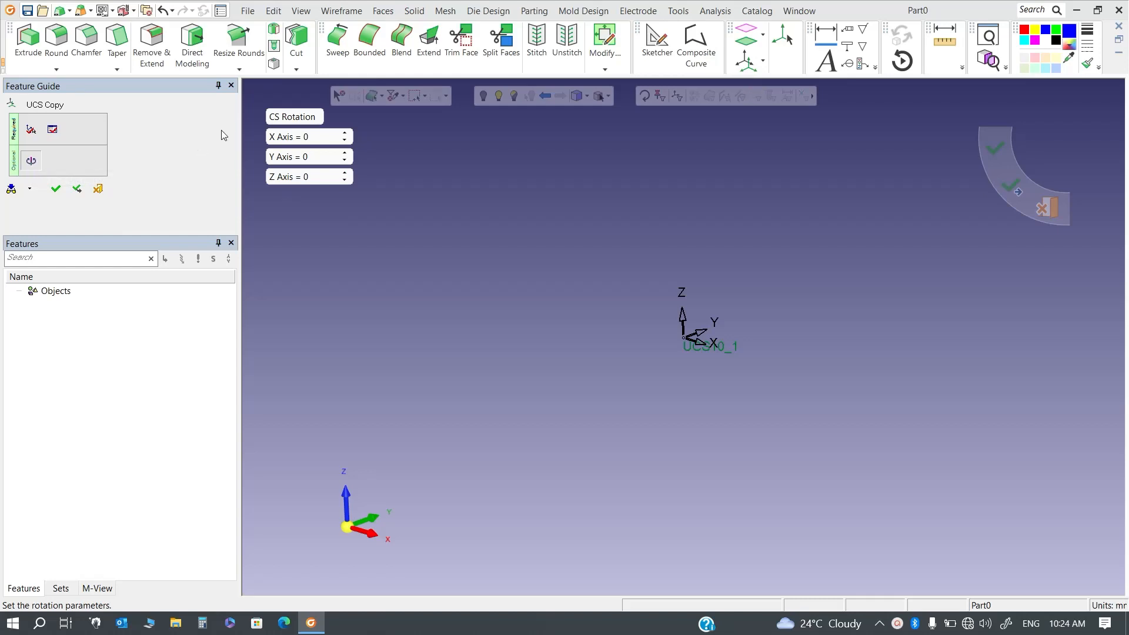
click(31, 131)
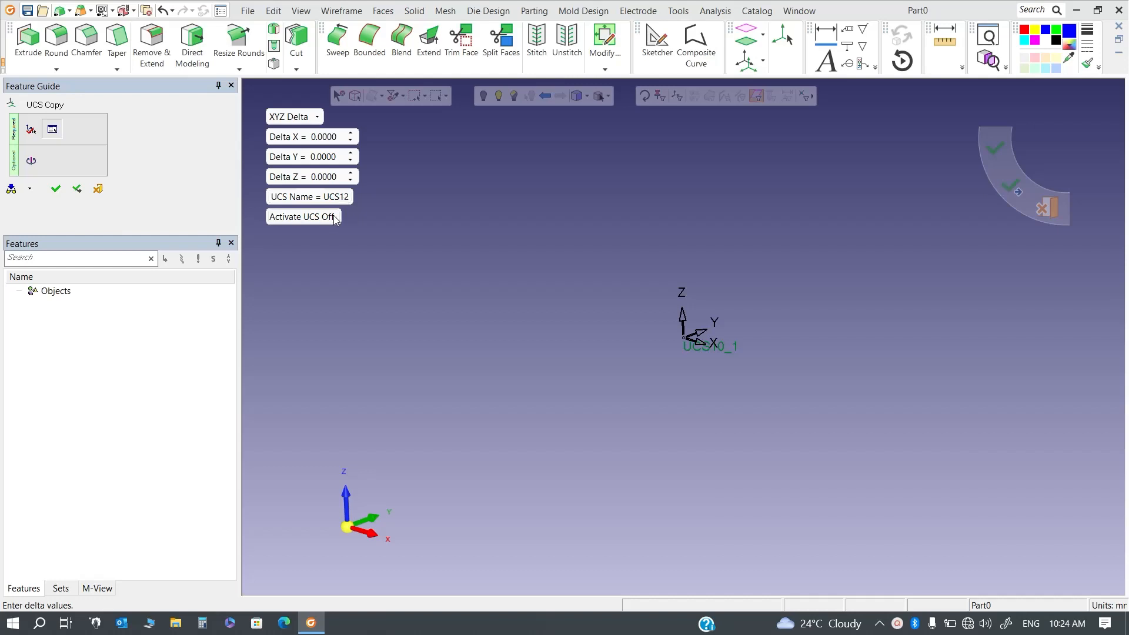
click(58, 189)
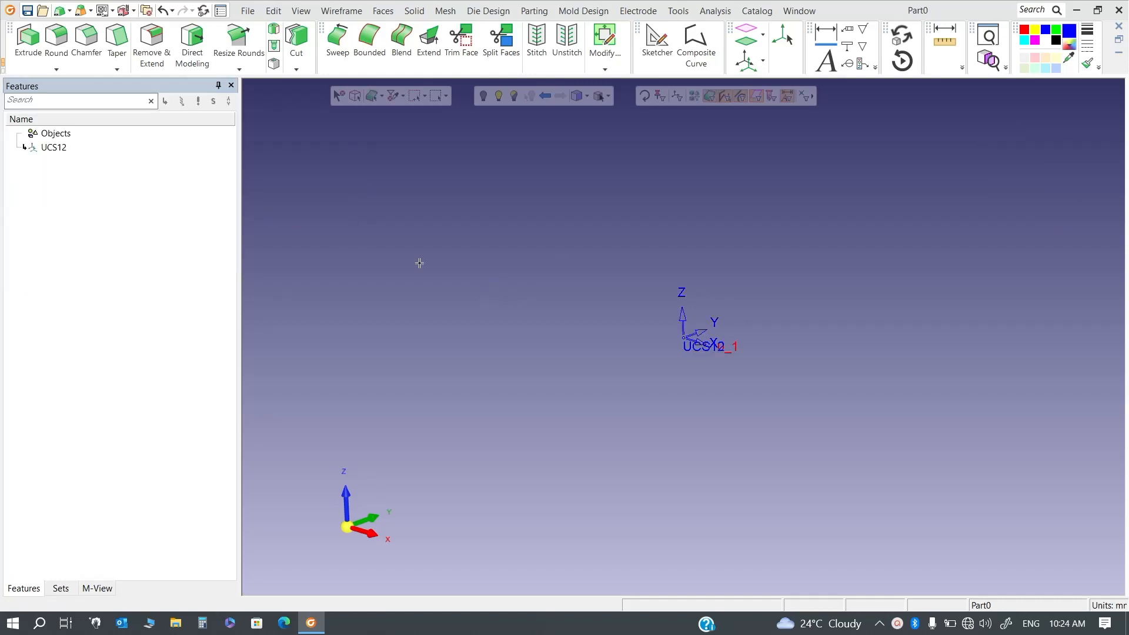
Step: Hide all coordinate systems through the UCS set and return to the feature list
click(59, 147)
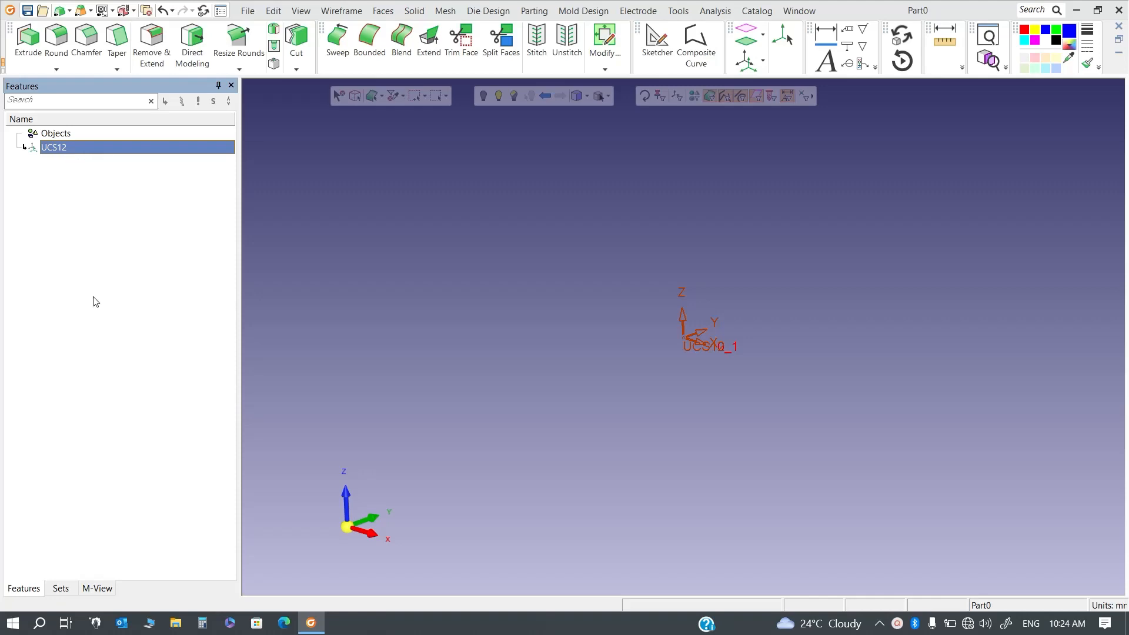
click(61, 588)
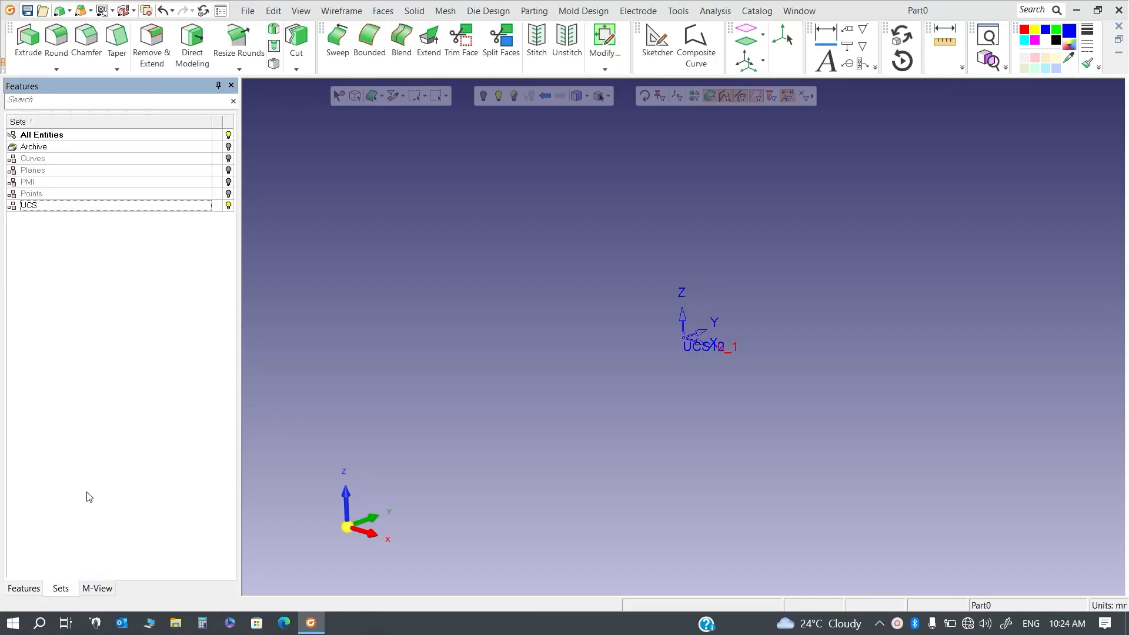
click(229, 206)
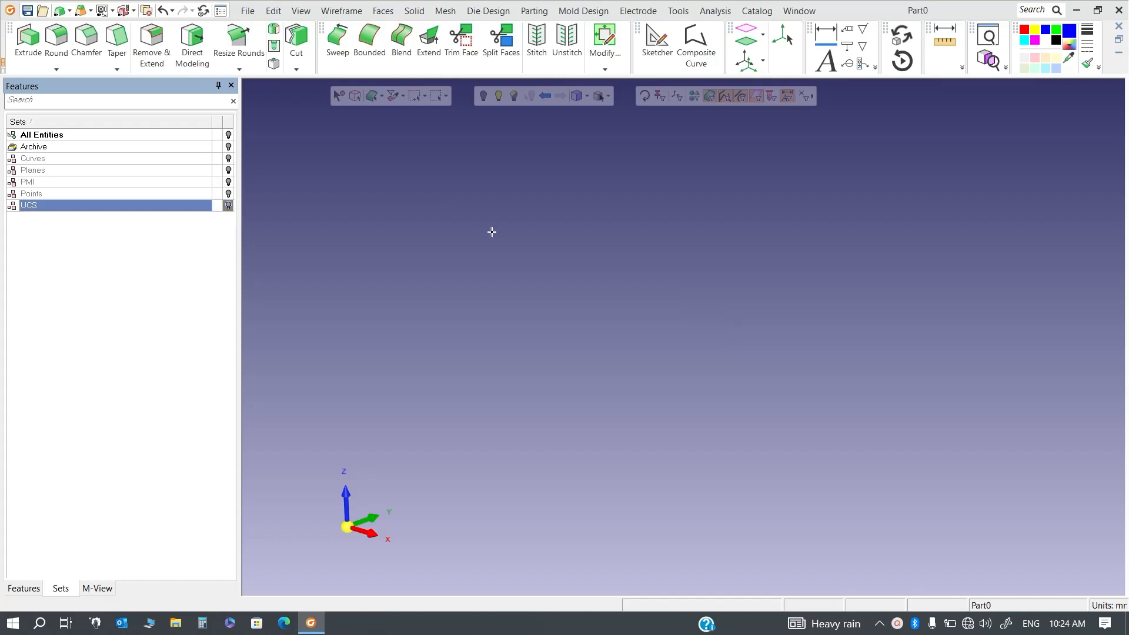
click(24, 589)
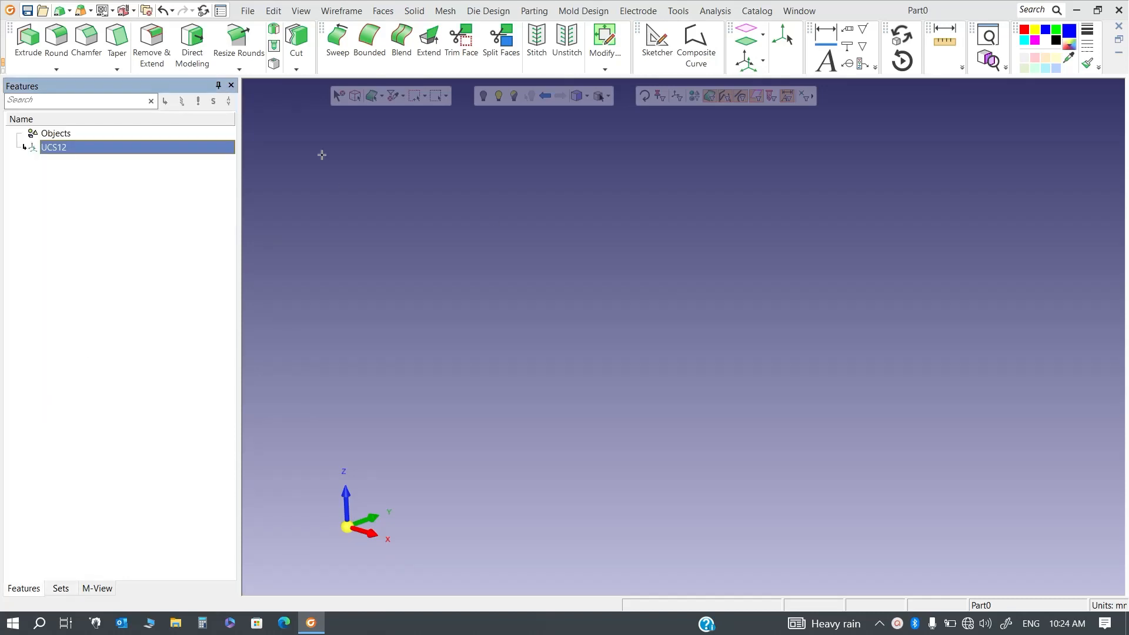
click(637, 118)
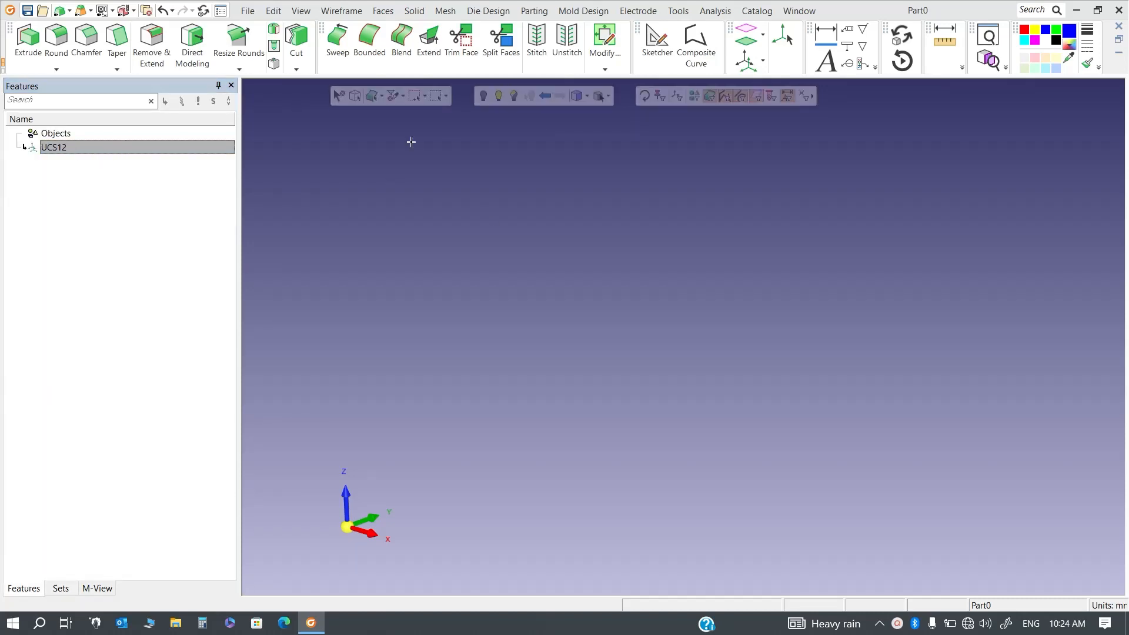
click(499, 95)
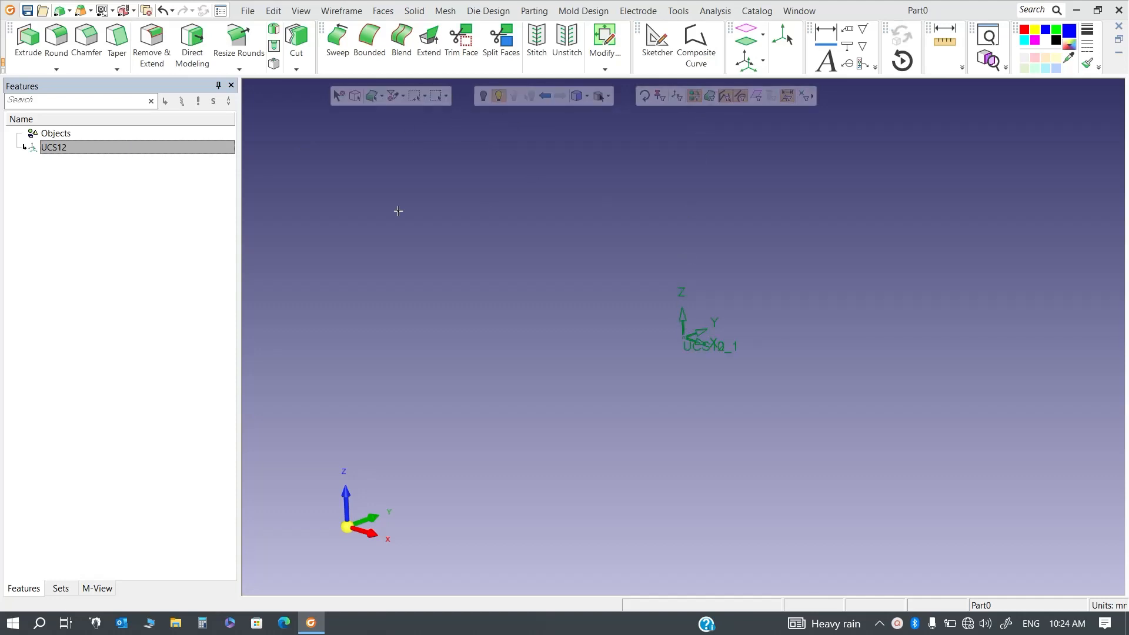
key(ctrl+z)
click(68, 170)
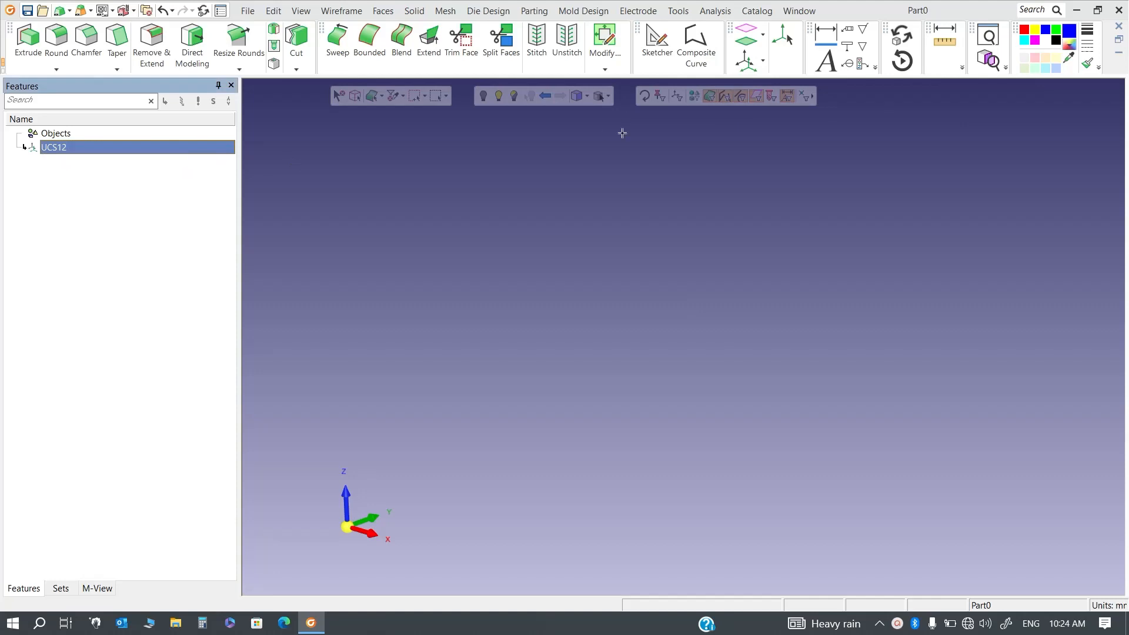
Step: Show only the copied coordinate system UCS12 using the UCS Manager
click(680, 97)
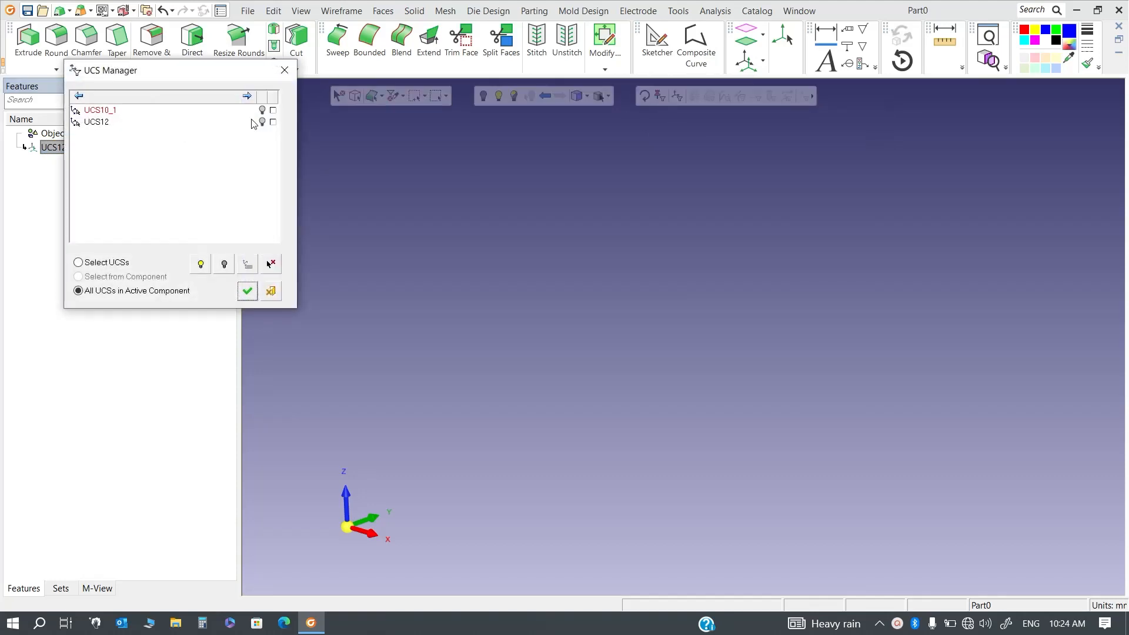
click(262, 122)
click(247, 290)
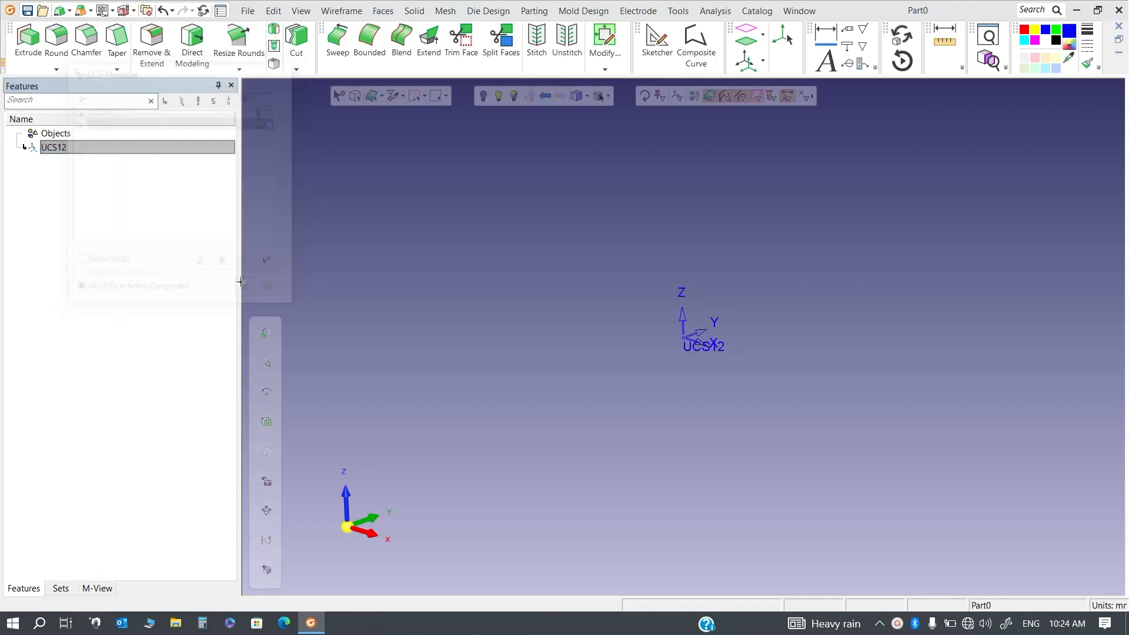
Step: Rename the UCS12 feature as "Main ucs"
right_click(66, 147)
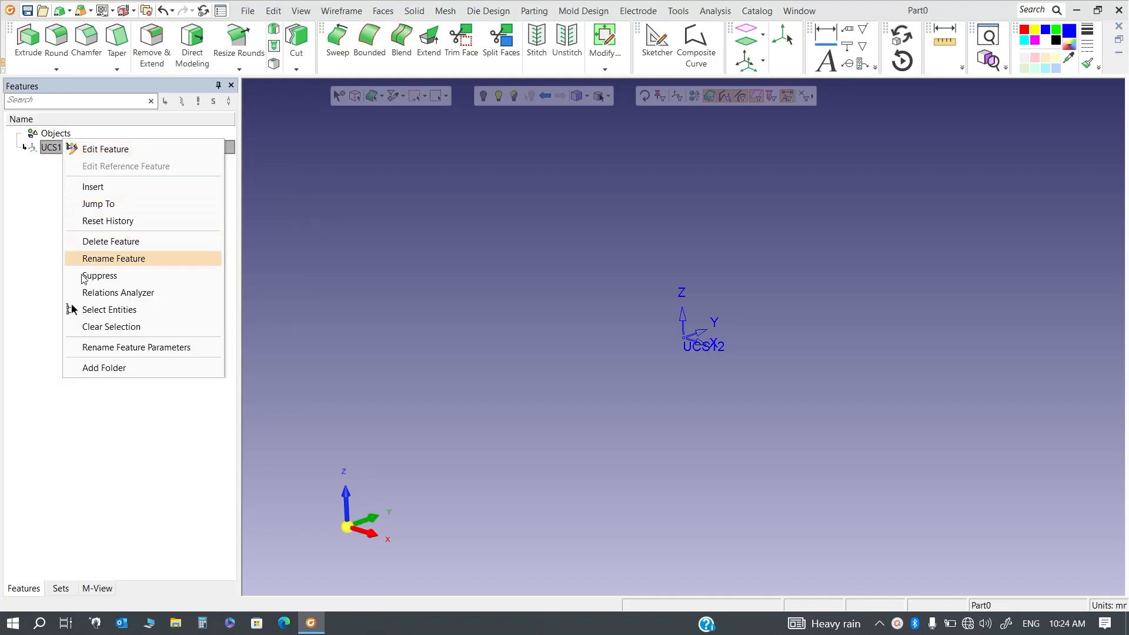
click(125, 259)
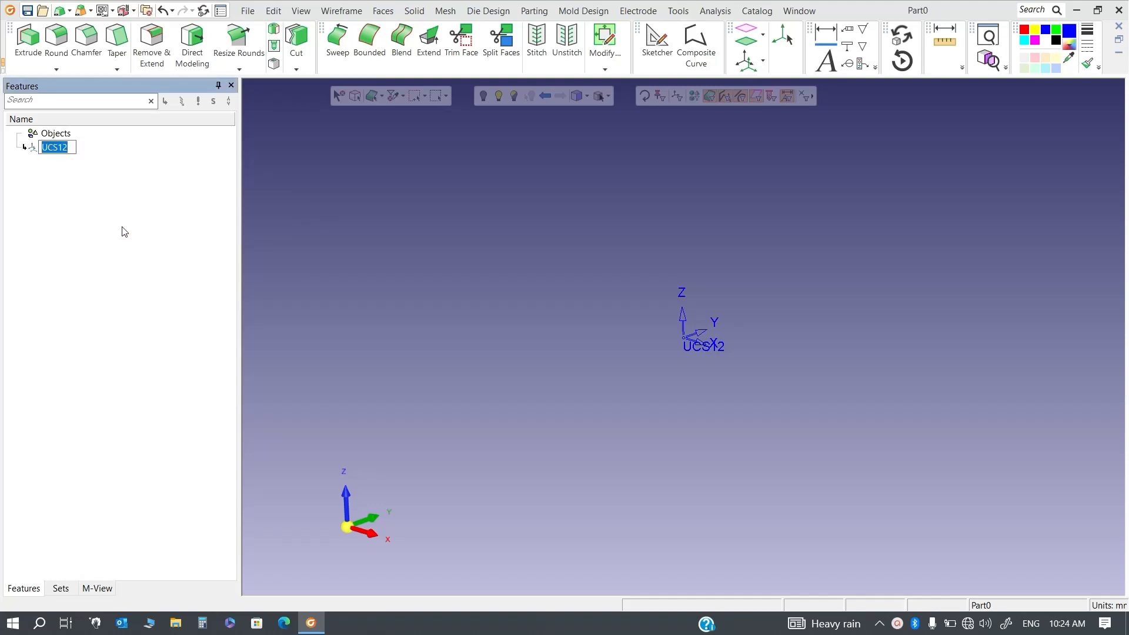
text(Main ucs)
key(Return)
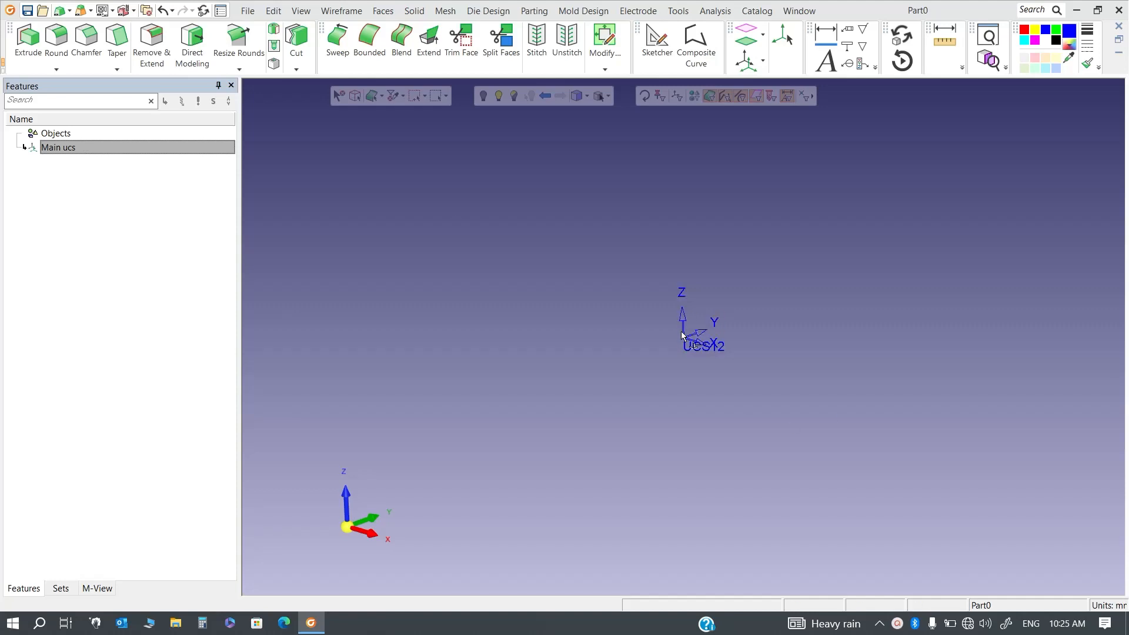
Step: Hide the whole UCS set and show only Main ucs again using the UCS Manager
click(59, 589)
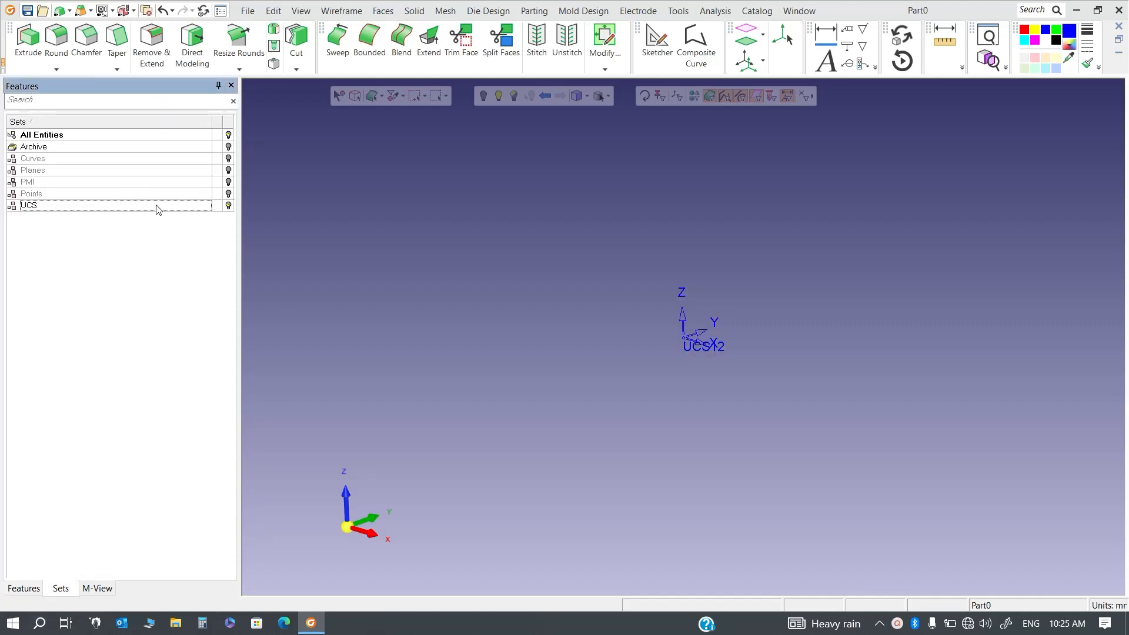
click(229, 207)
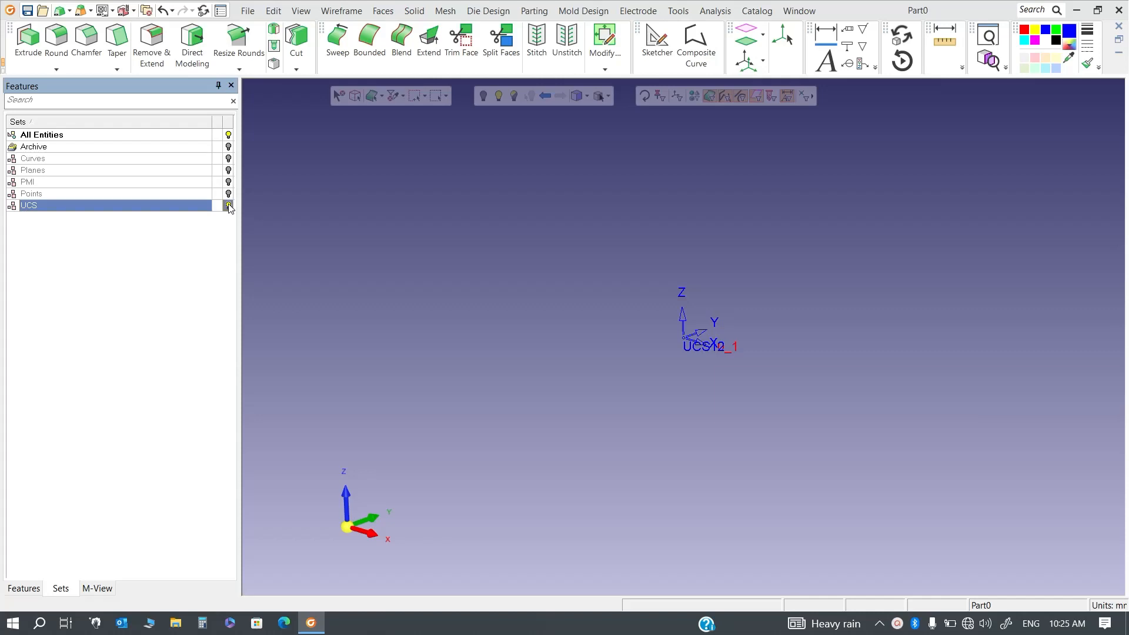
click(228, 206)
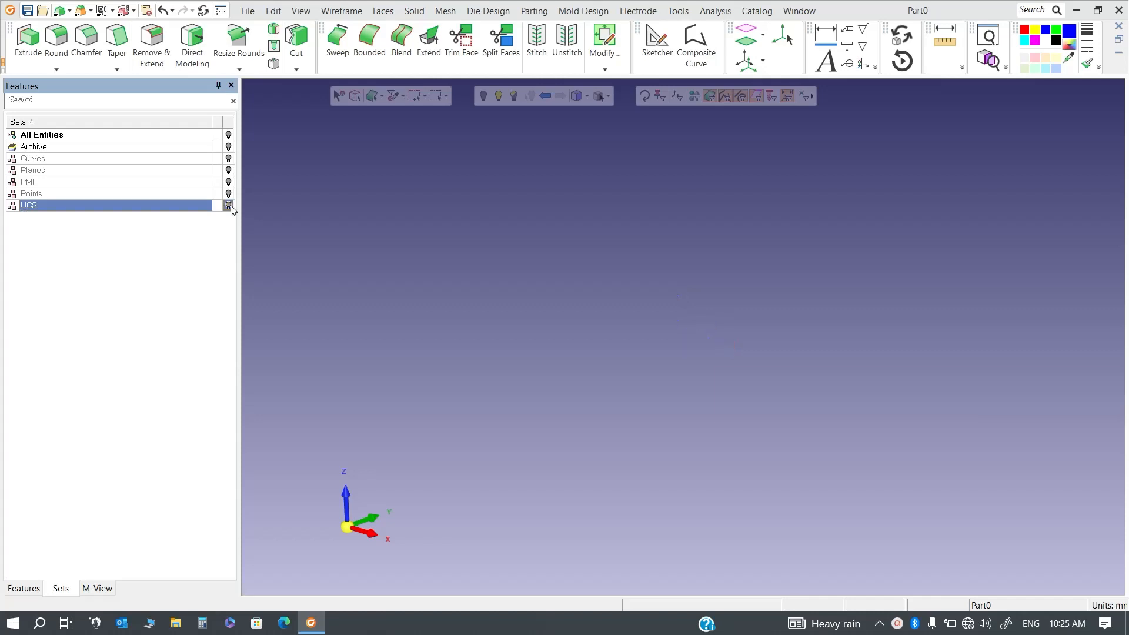
click(23, 589)
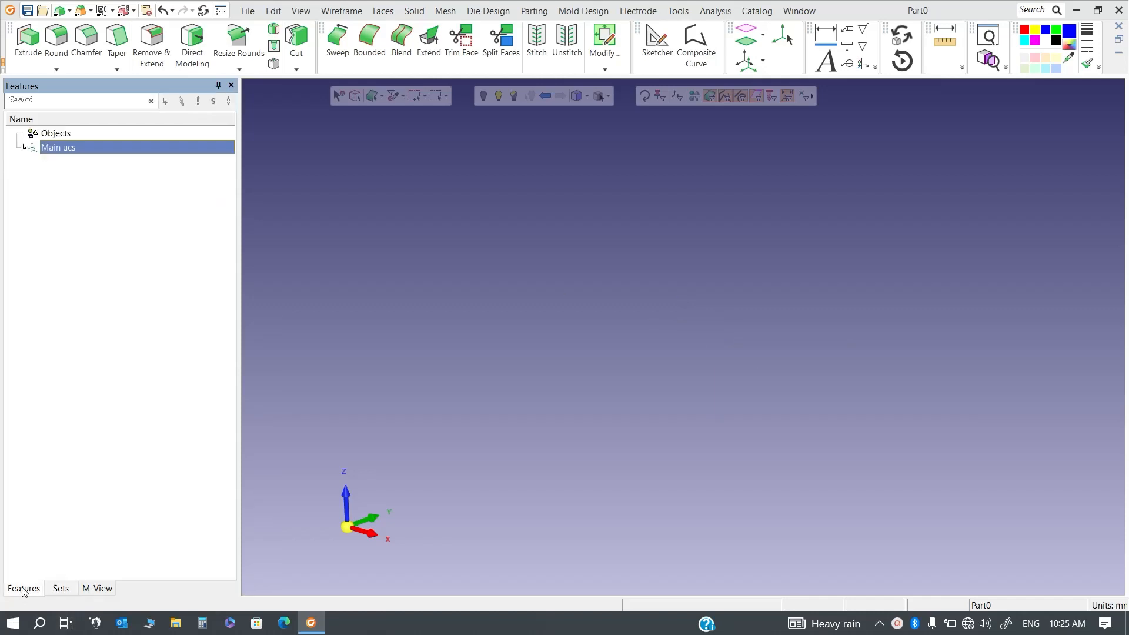
click(677, 97)
click(262, 122)
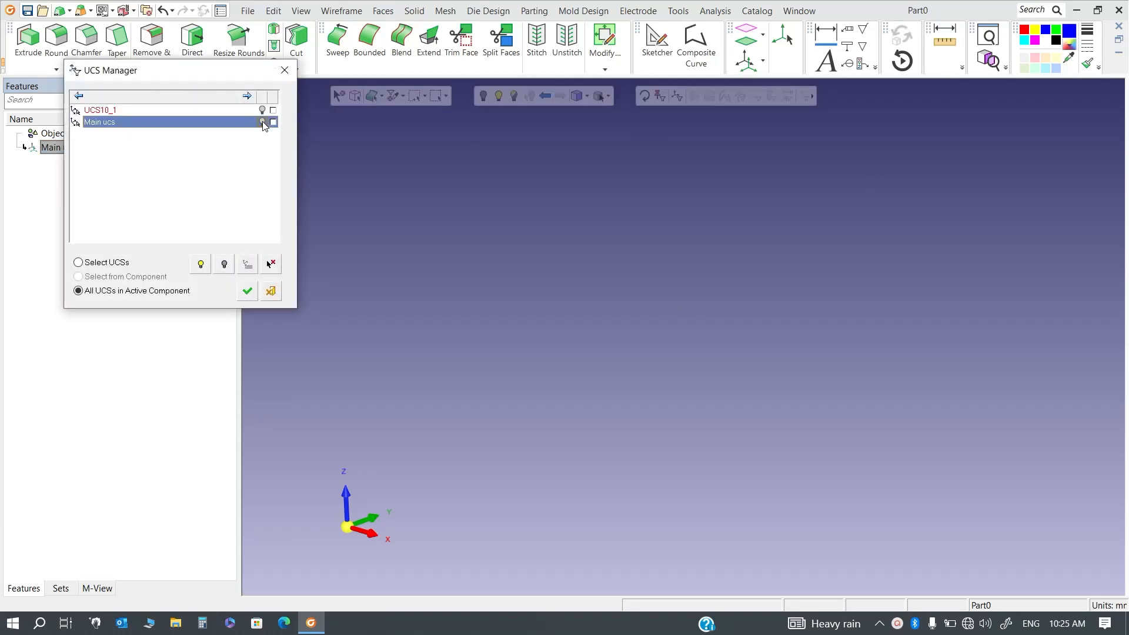
click(248, 291)
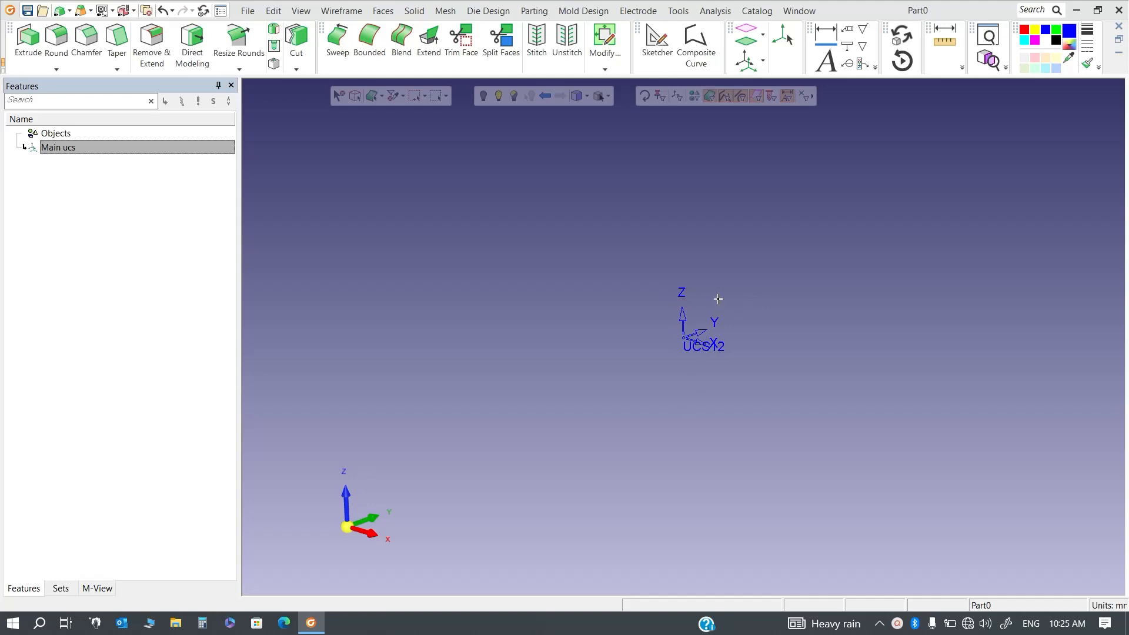
Step: Open the Main ucs feature for editing and reapply it with its XYZ Delta settings
mouse_move(399, 511)
right_click(75, 148)
click(136, 158)
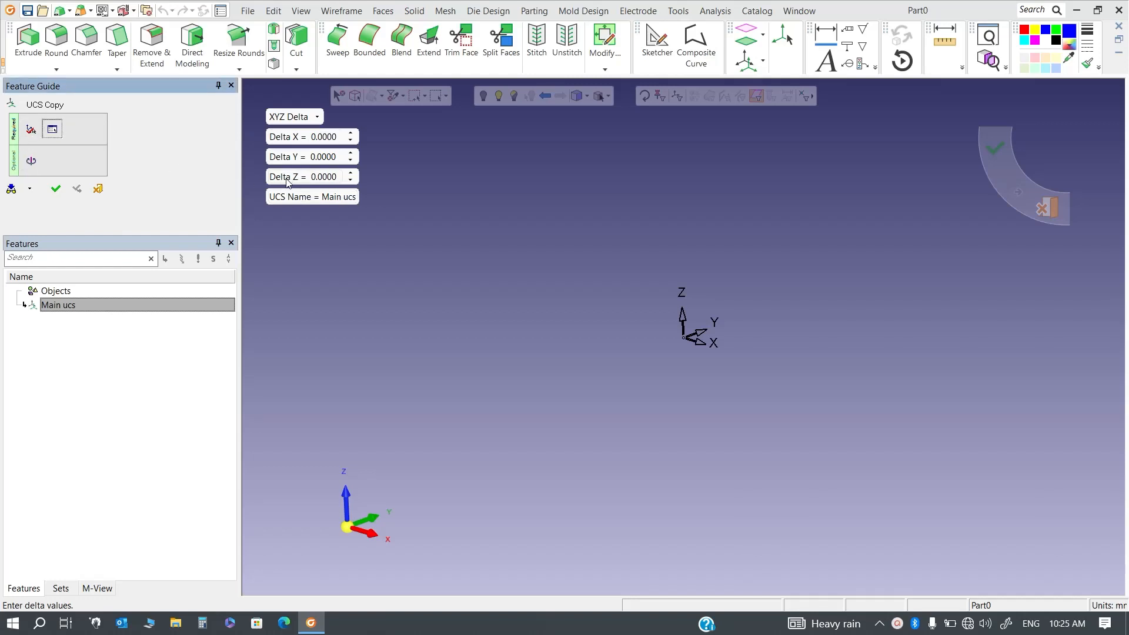
click(56, 188)
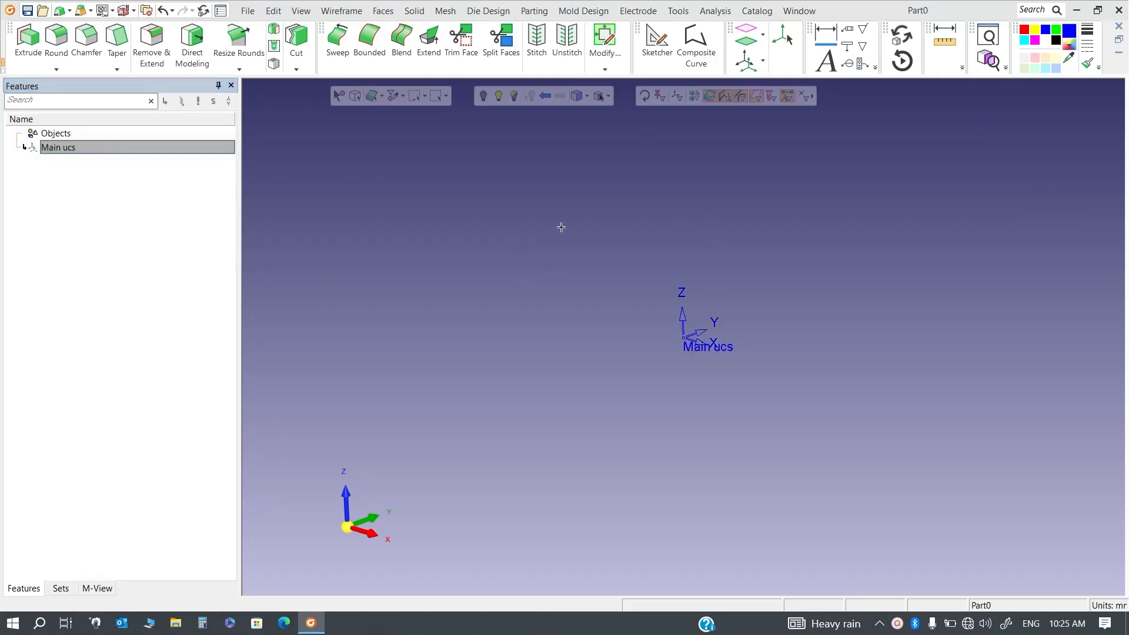
Step: Make Main ucs the active coordinate system
click(682, 332)
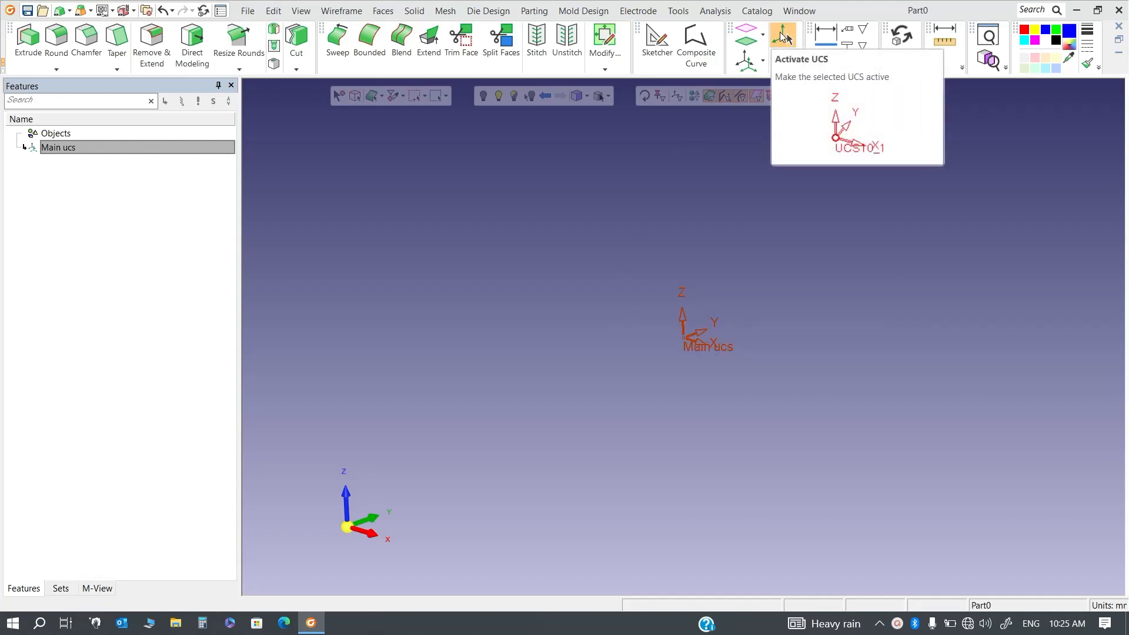
click(393, 11)
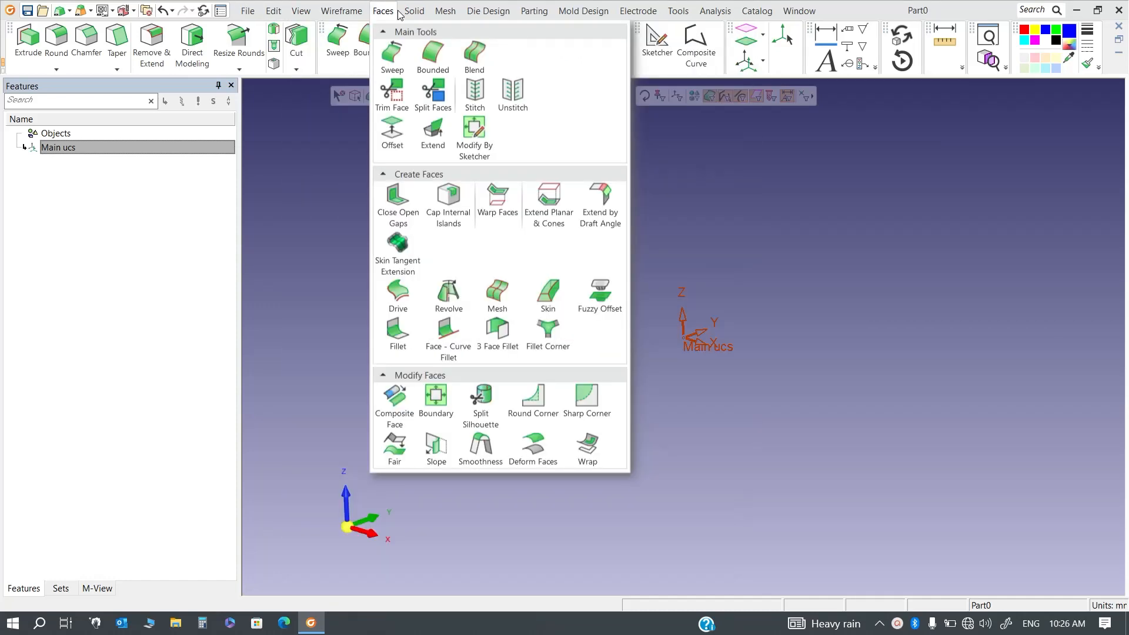
mouse_move(342, 10)
click(471, 62)
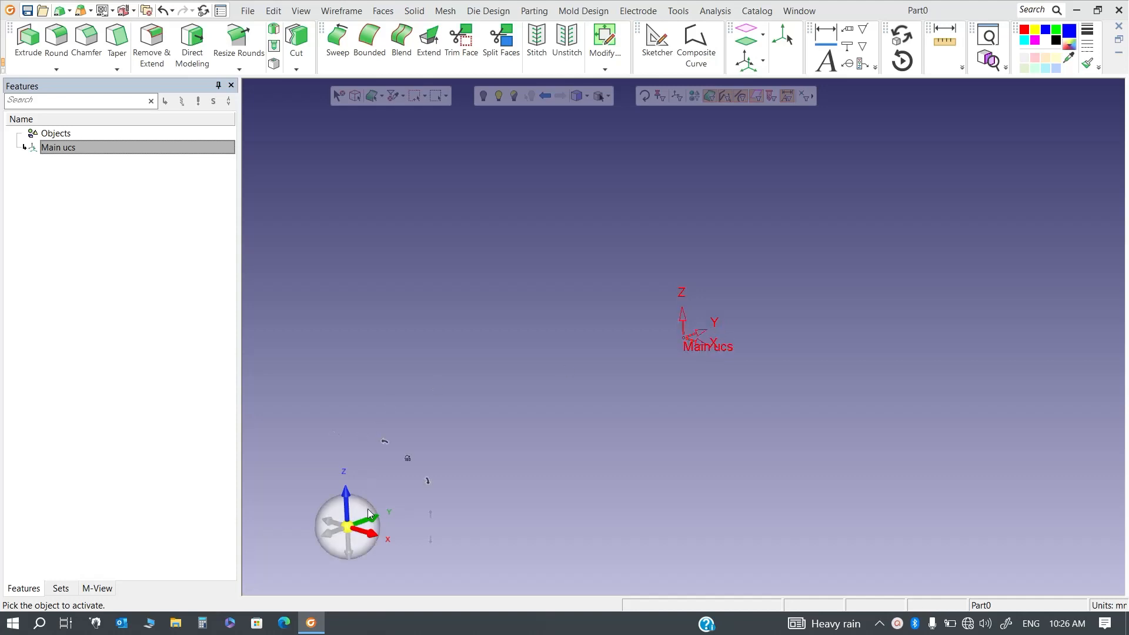
click(371, 534)
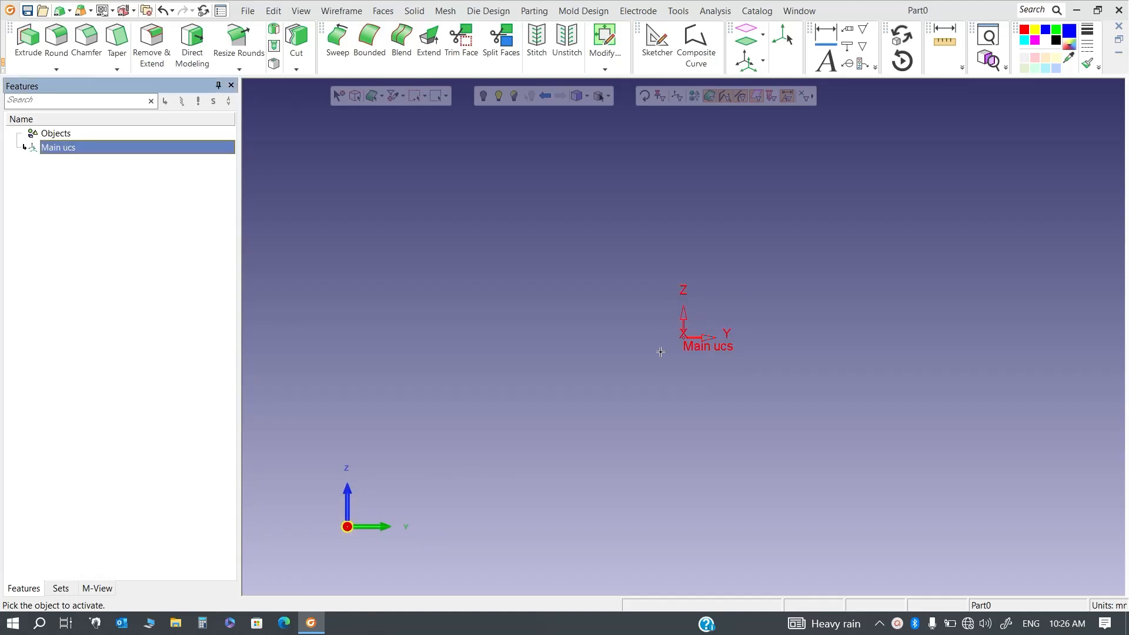
middle_drag(654, 337, 682, 375)
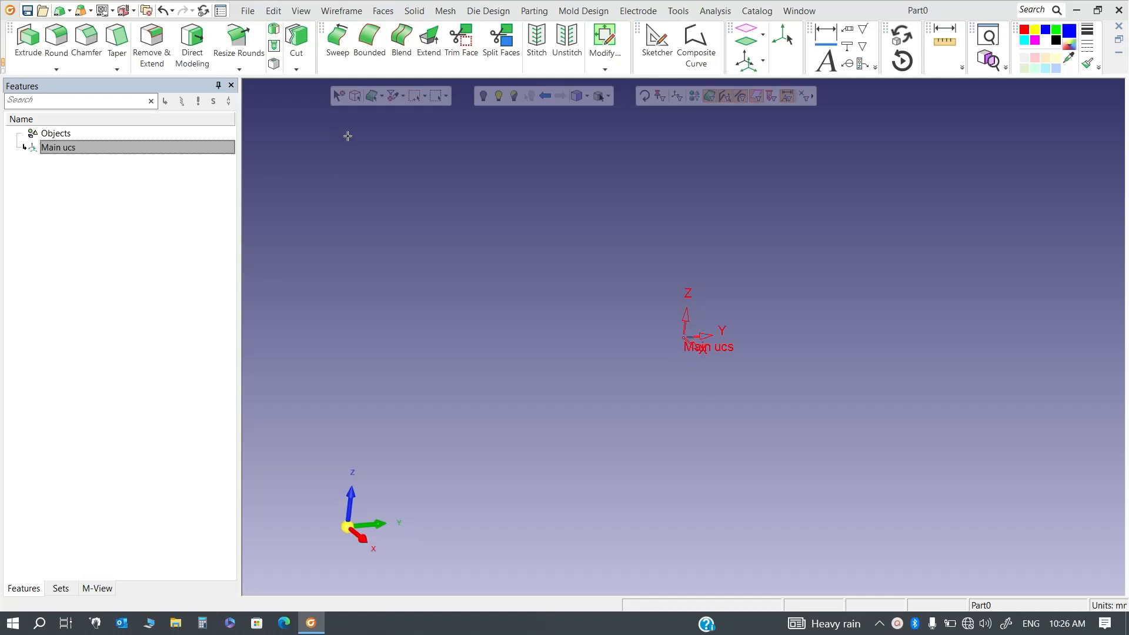
Step: Start a UCS Copy of Main ucs by XYZ Delta and set its Delta Z to 500
click(354, 13)
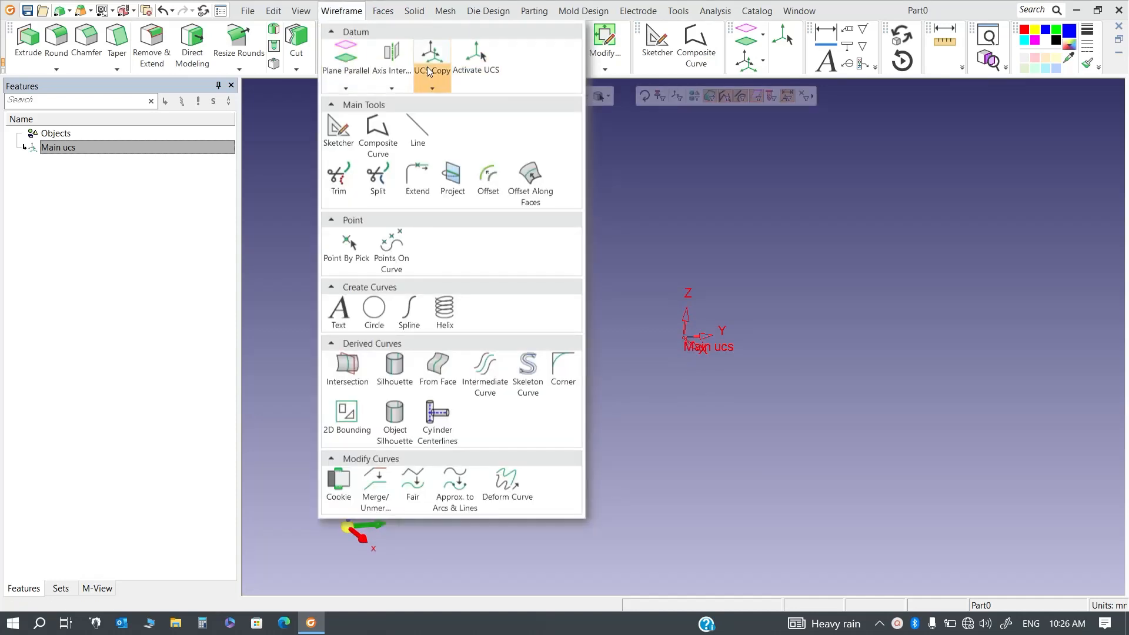
click(432, 87)
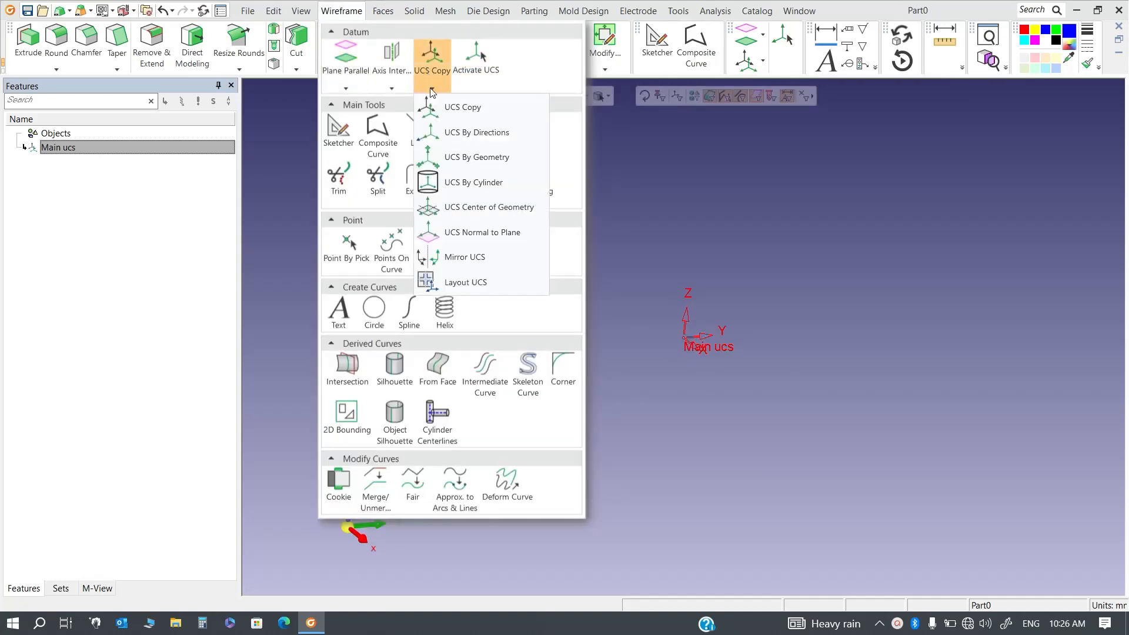
click(465, 107)
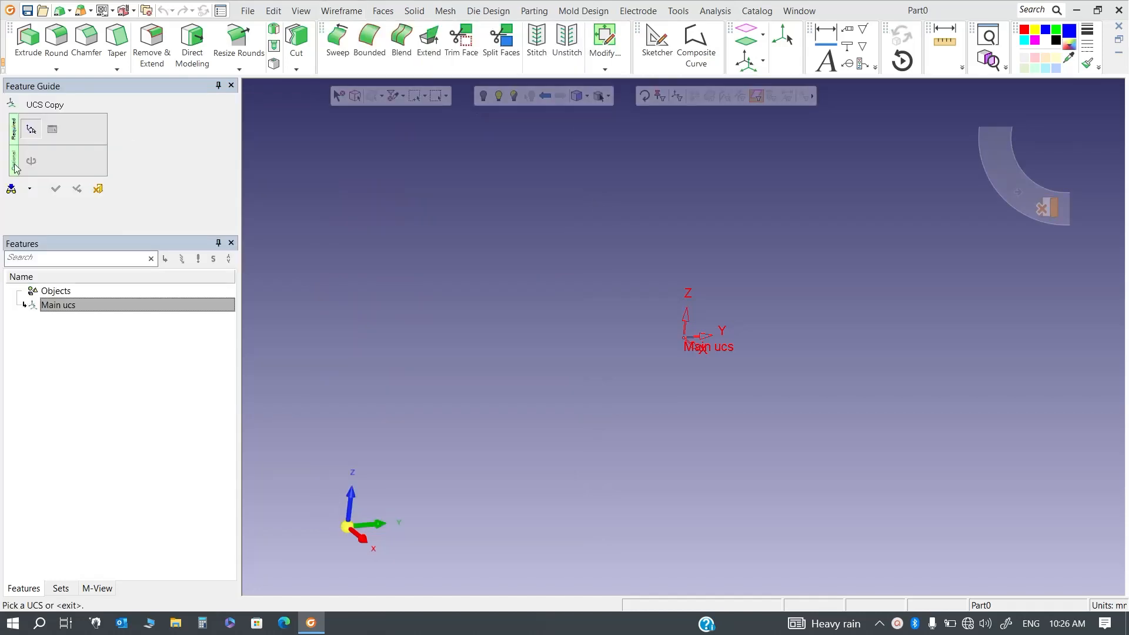
click(692, 347)
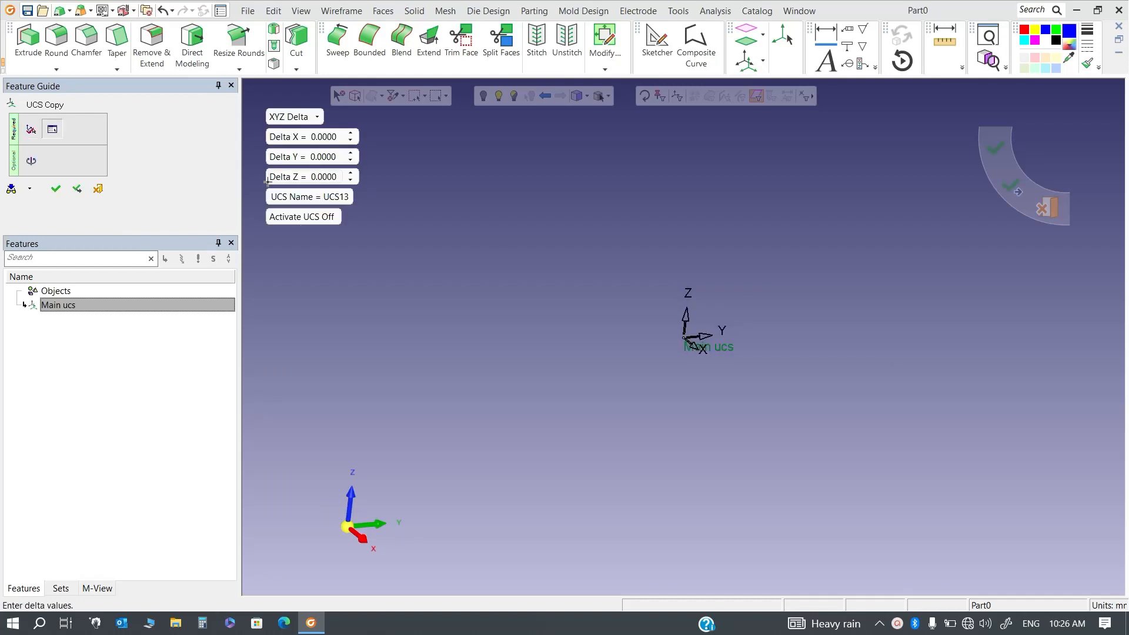
click(325, 180)
text(500)
key(Return)
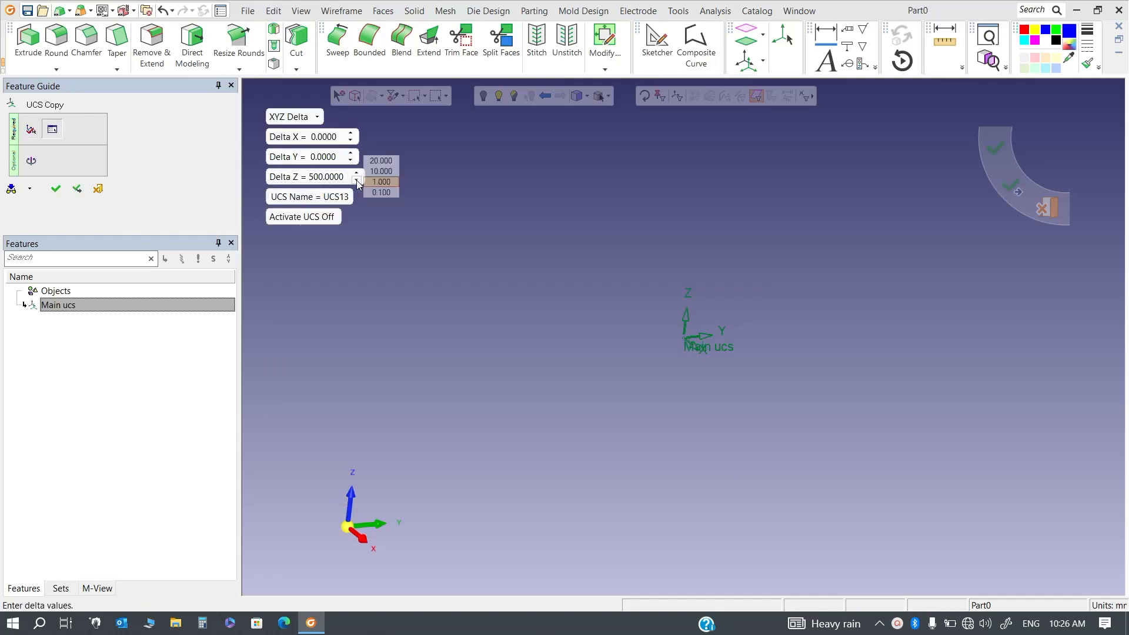
Step: Set the copied coordinate system's Delta X to 50 and Delta Y to 40
scroll(764, 432, down, 5)
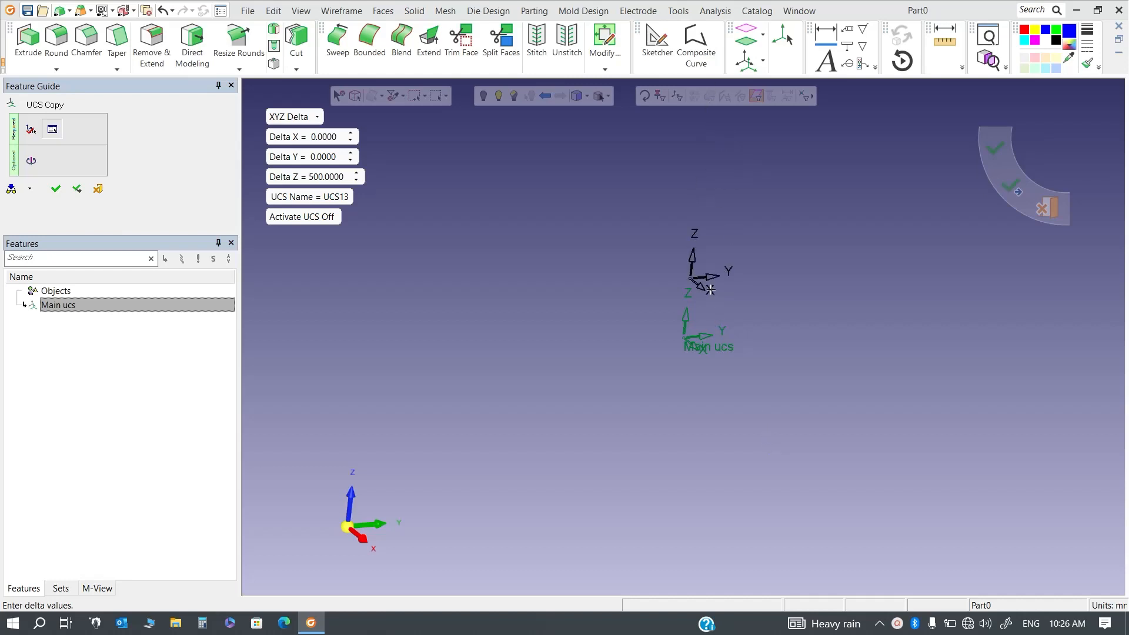
scroll(711, 289, up, 2)
click(318, 138)
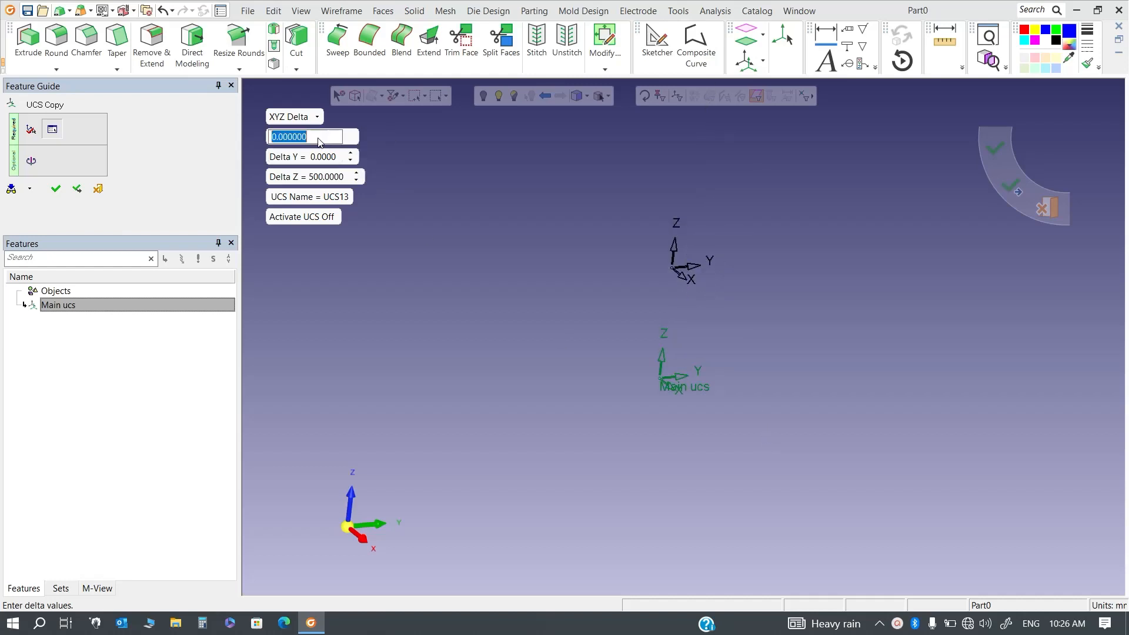
text(50)
key(Return)
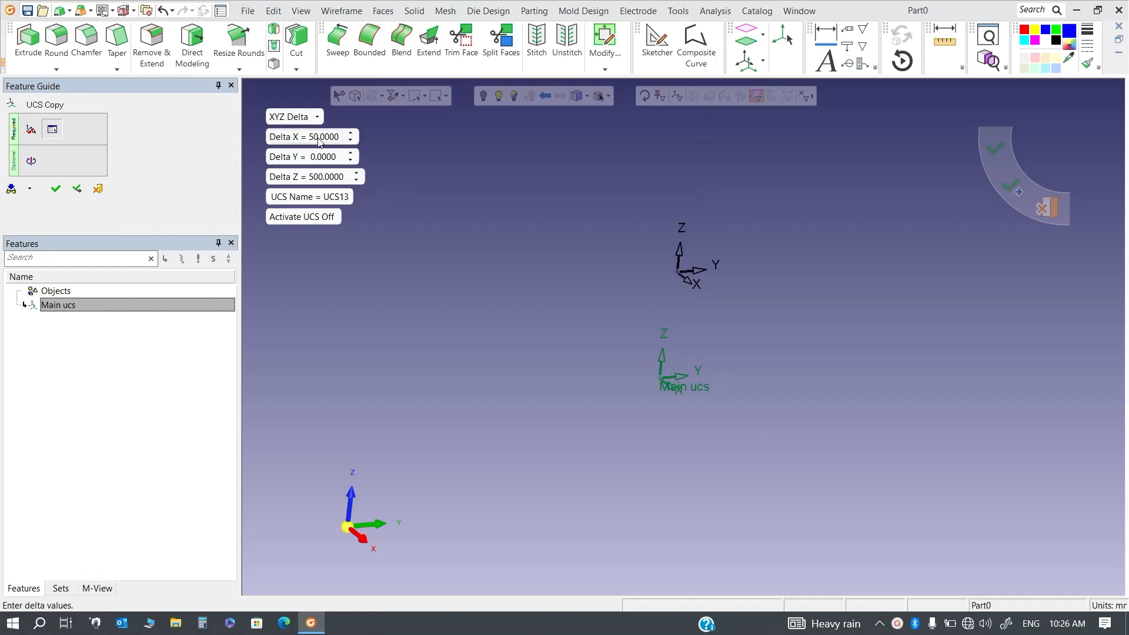
click(328, 156)
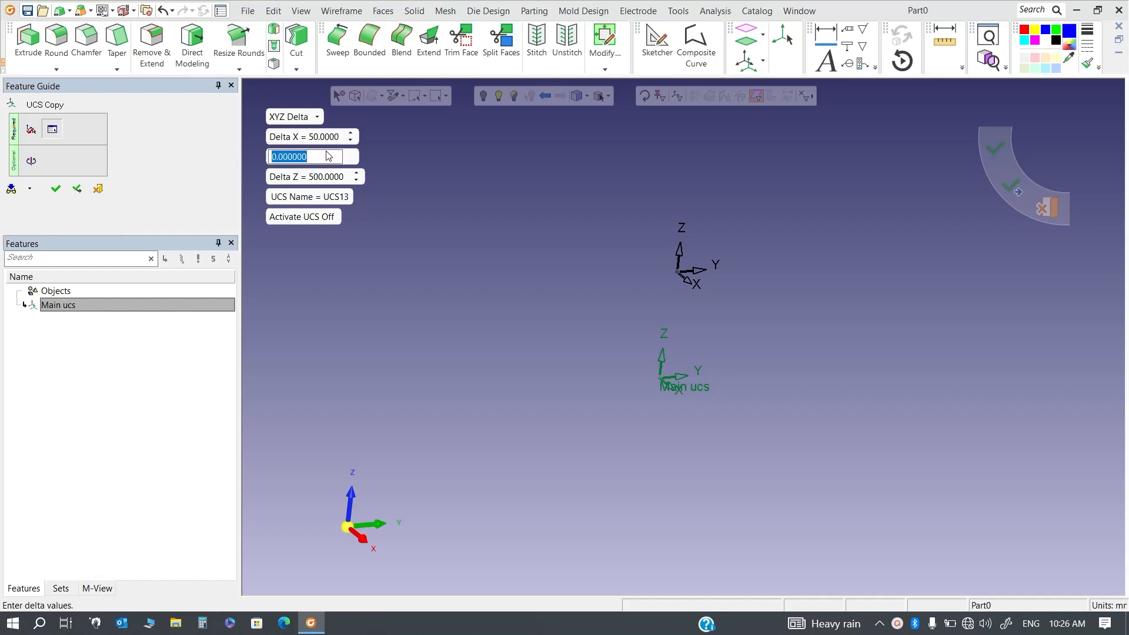
text(40)
key(Return)
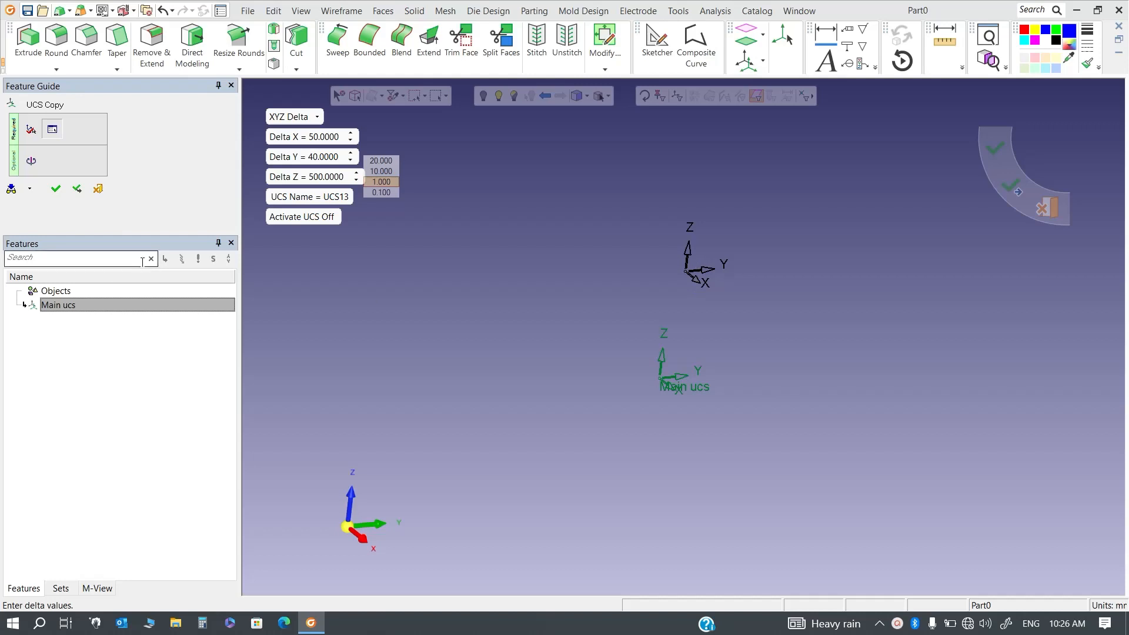
Step: Name the copied coordinate system ucs1, open its rotation parameters and create it
click(327, 200)
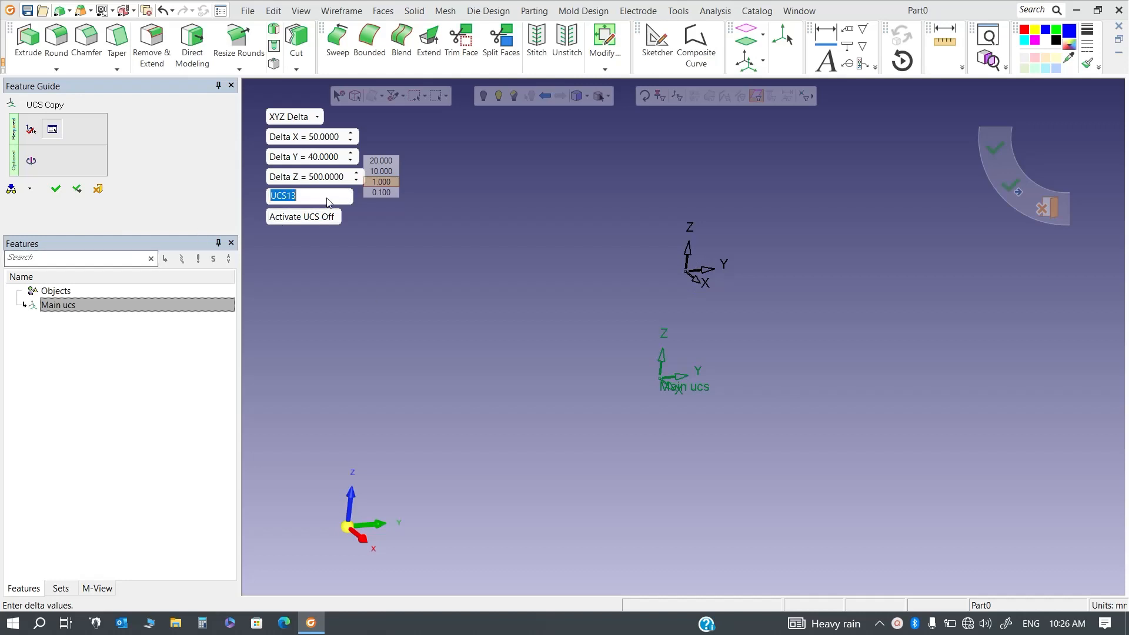
text(ucs1)
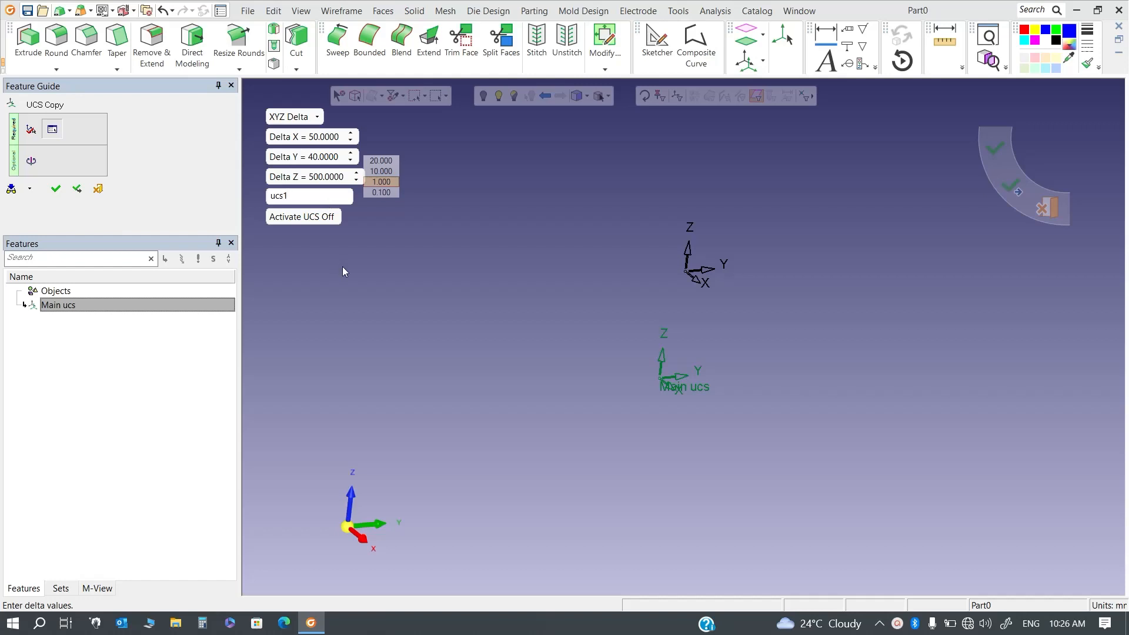
key(Return)
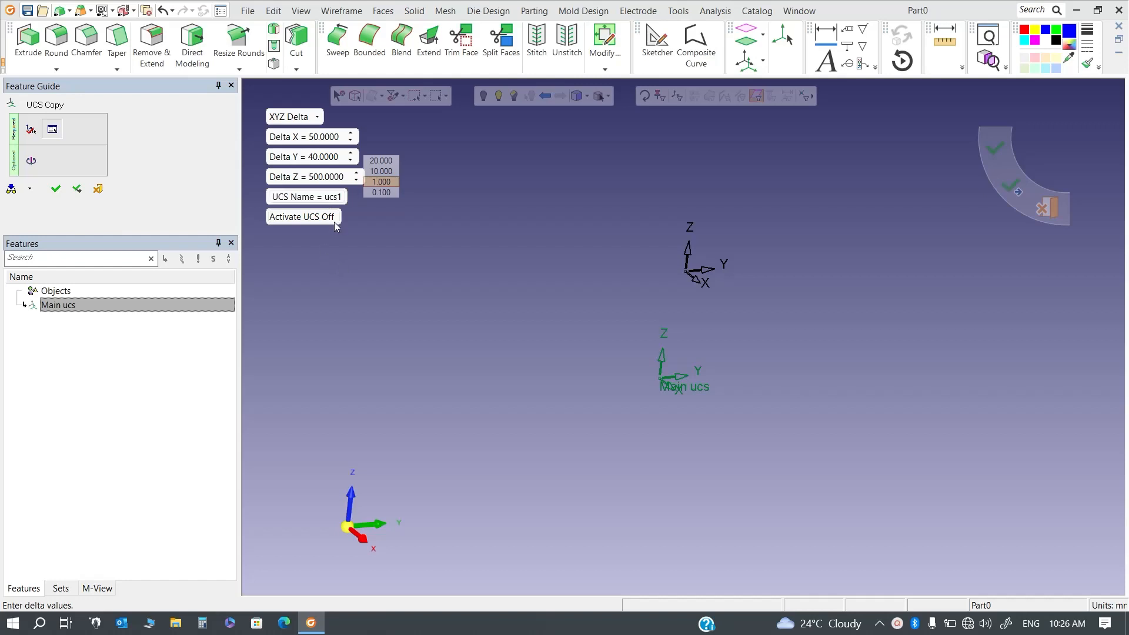
click(31, 160)
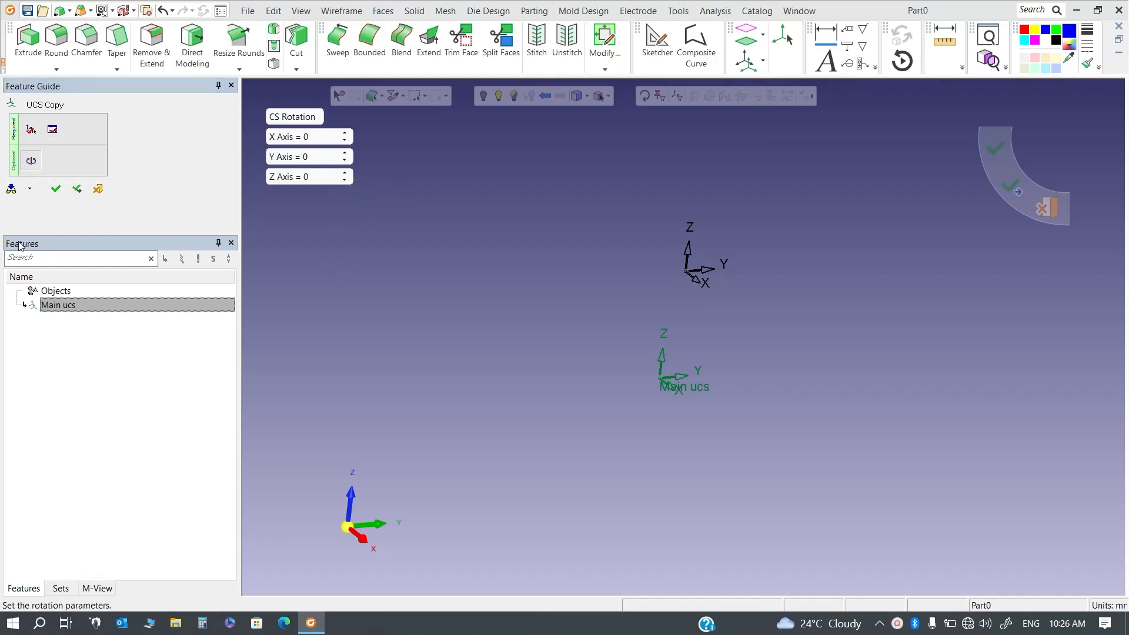
click(54, 189)
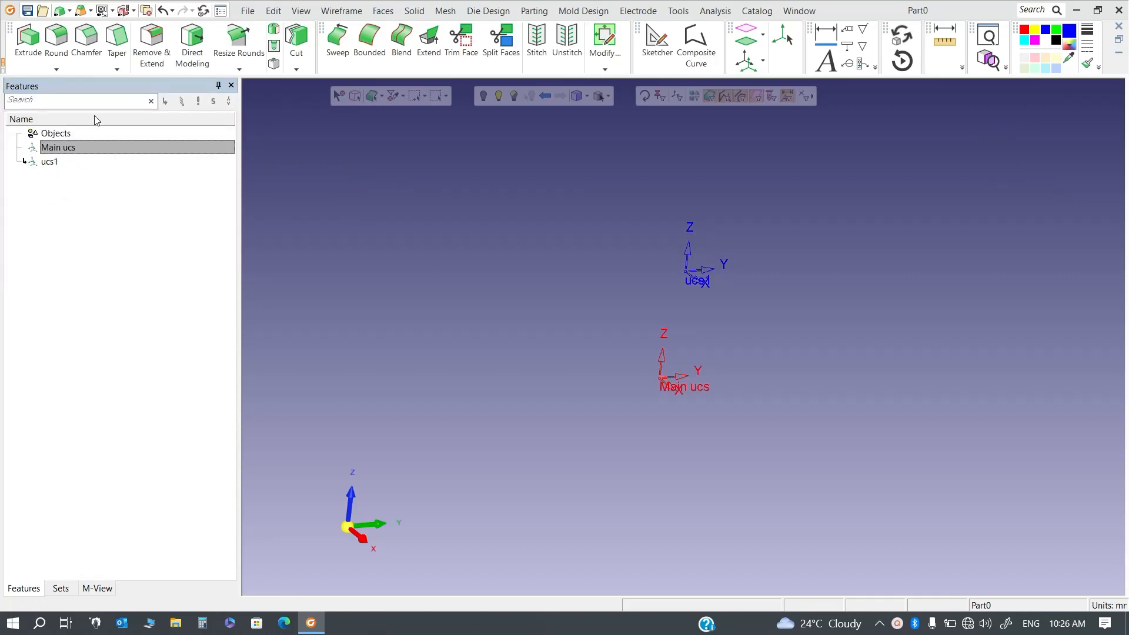
Step: Delete the ucs1 feature from the part and confirm the deletion
right_click(56, 161)
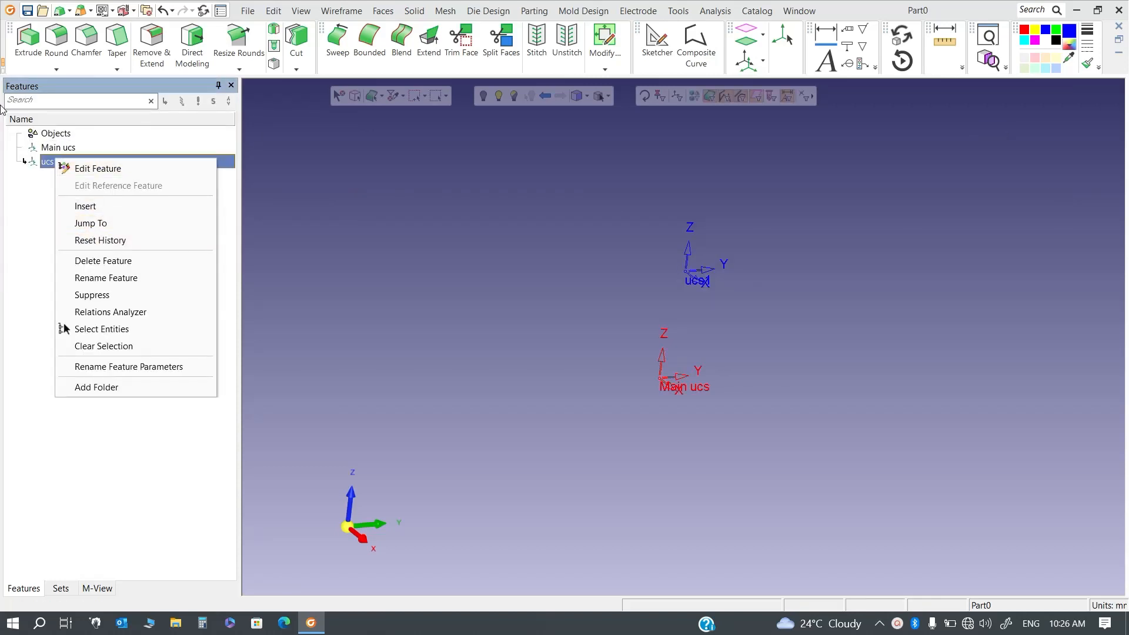
click(48, 195)
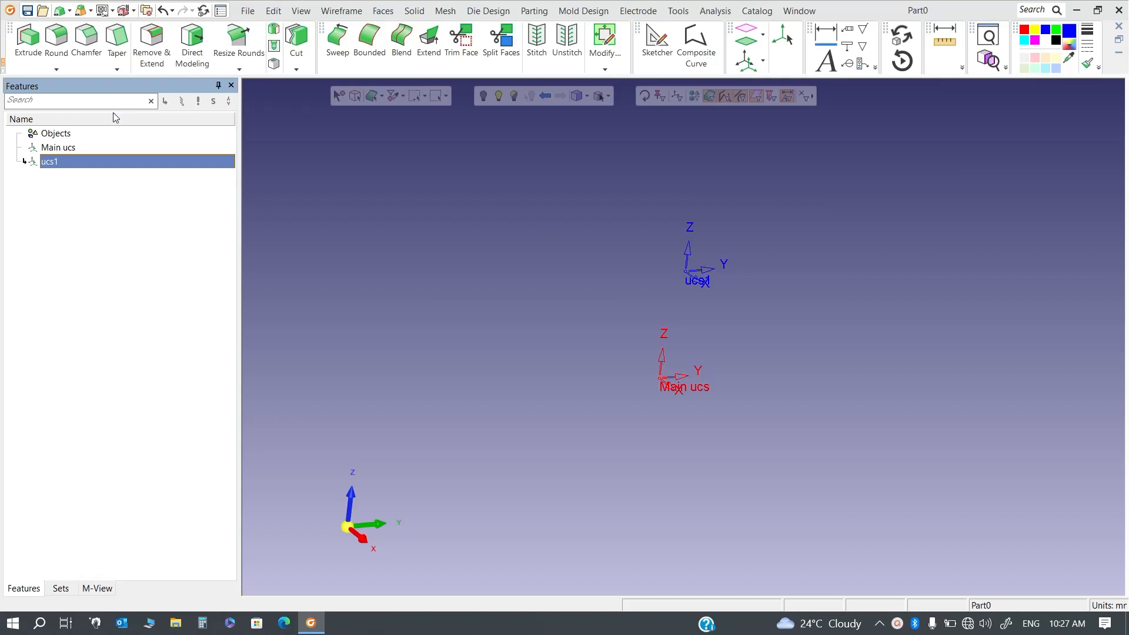
right_click(71, 164)
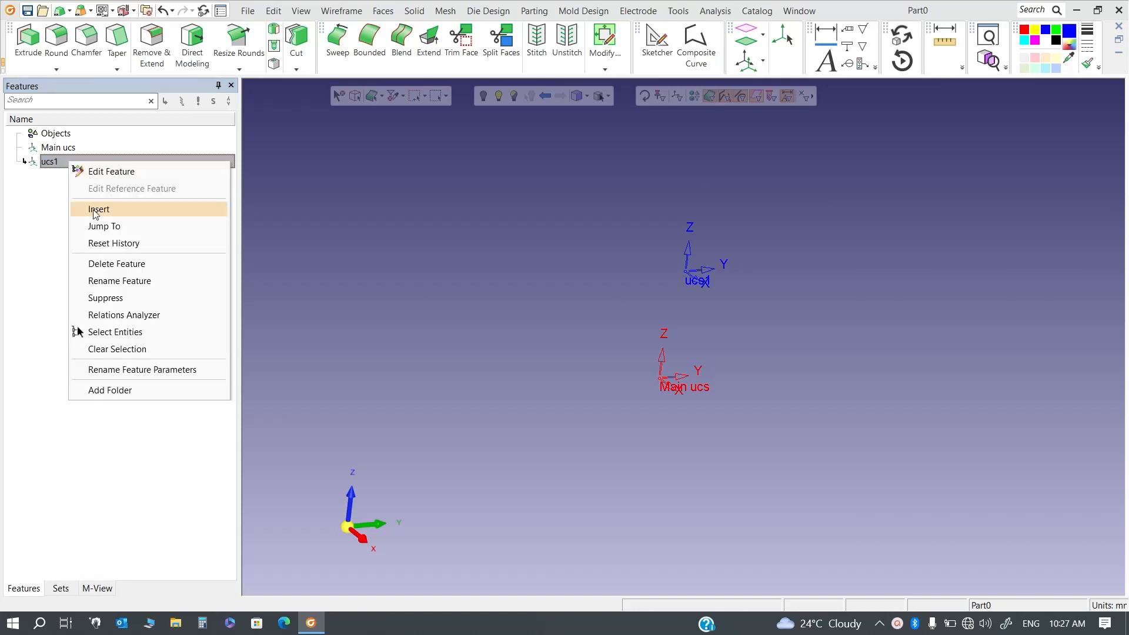
click(104, 264)
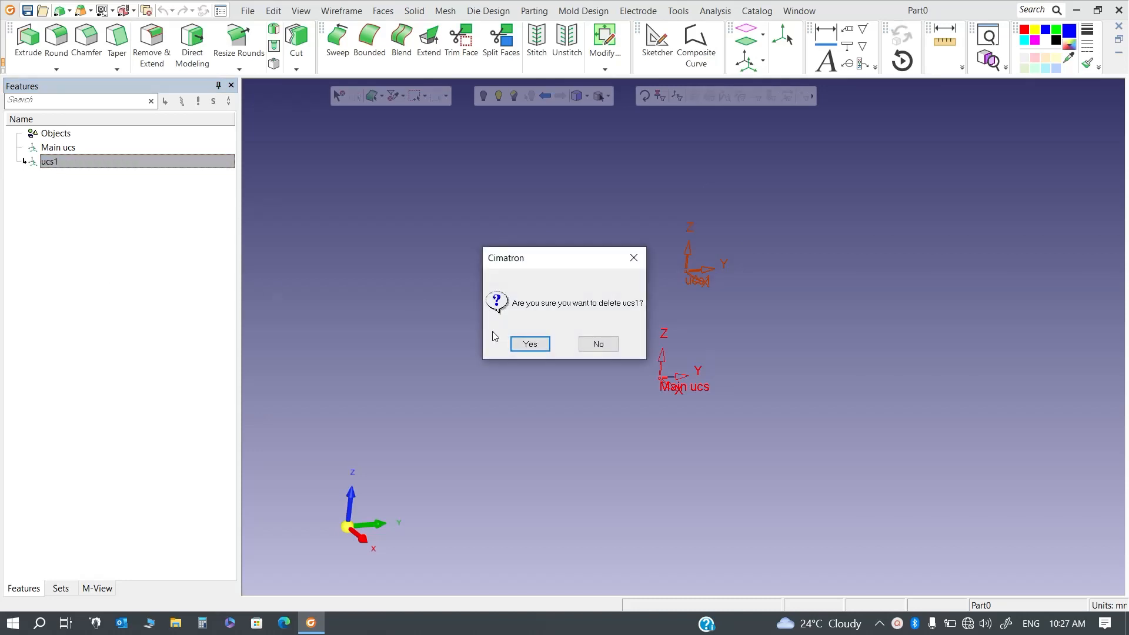
click(531, 345)
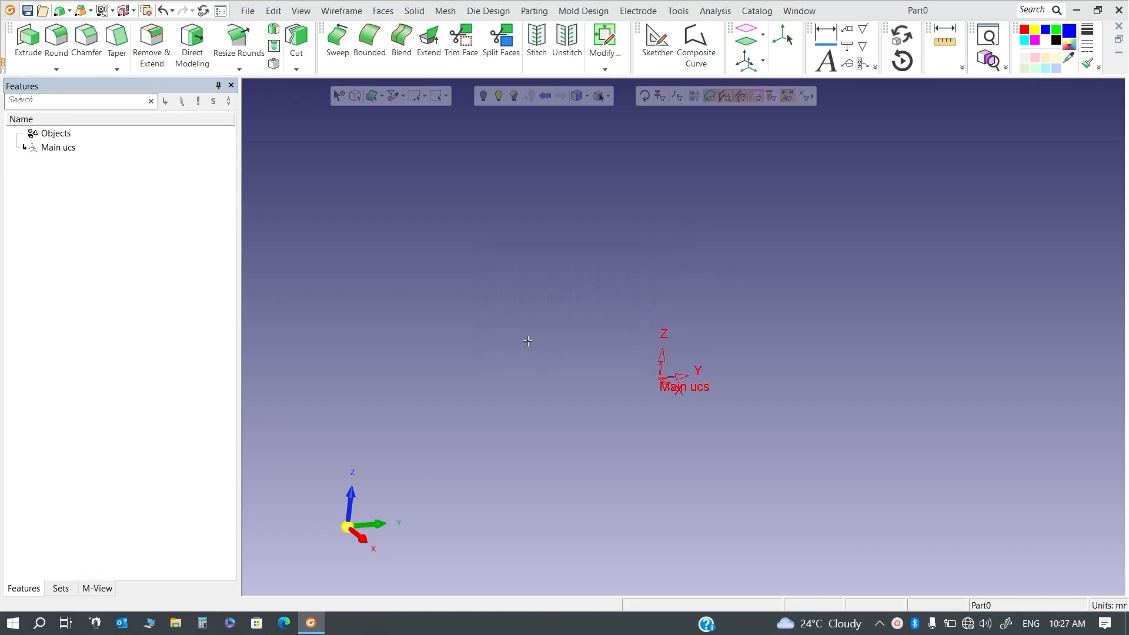
click(549, 14)
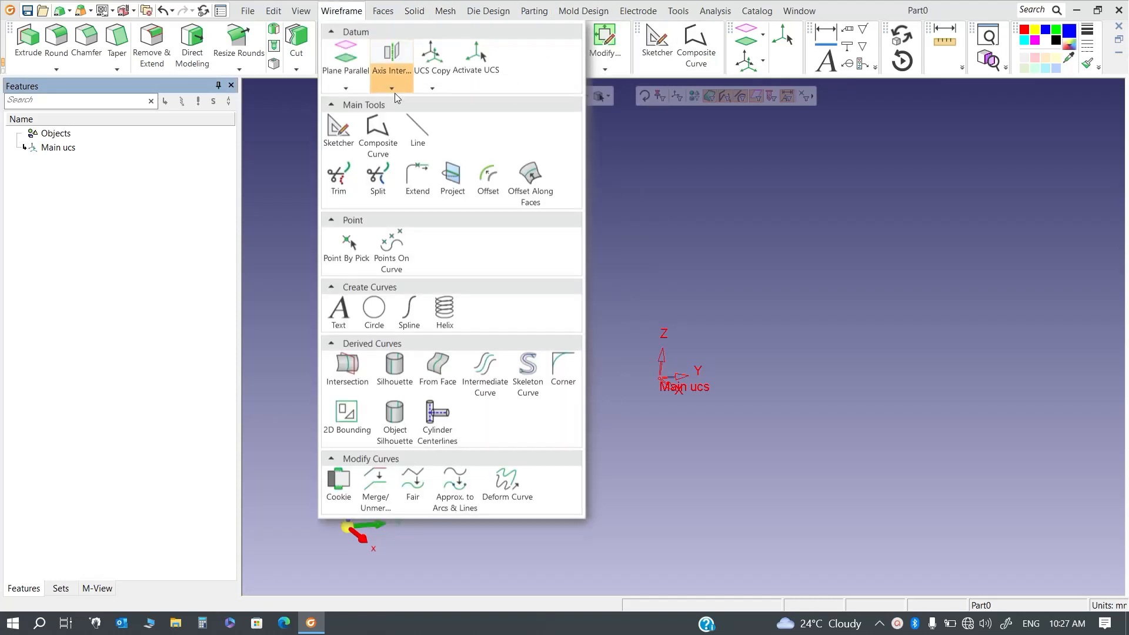
click(433, 83)
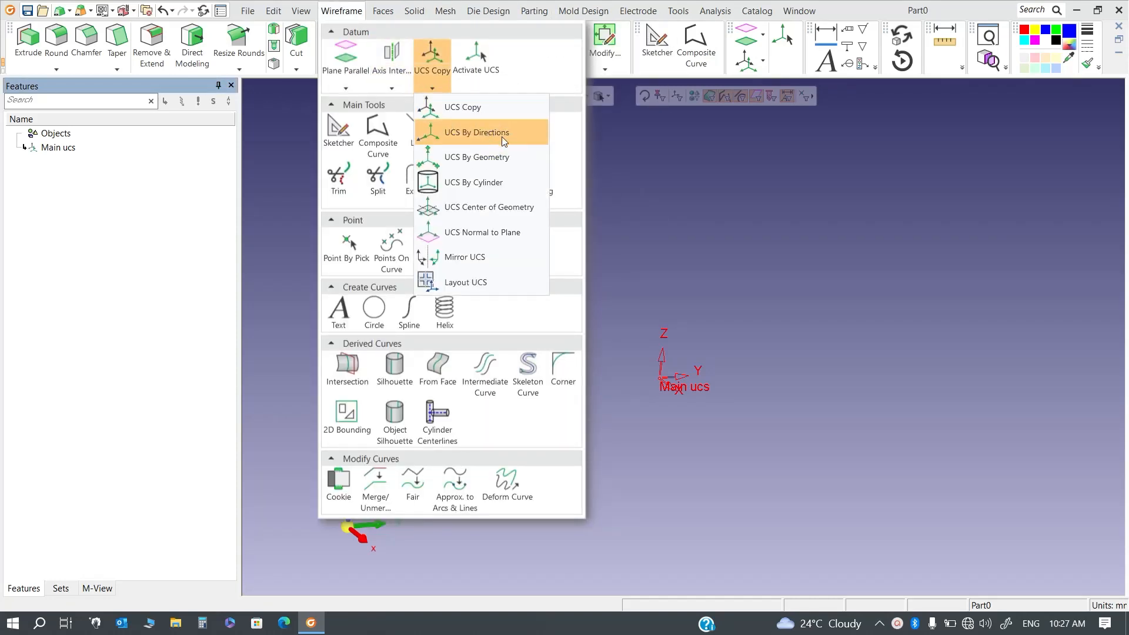
click(657, 211)
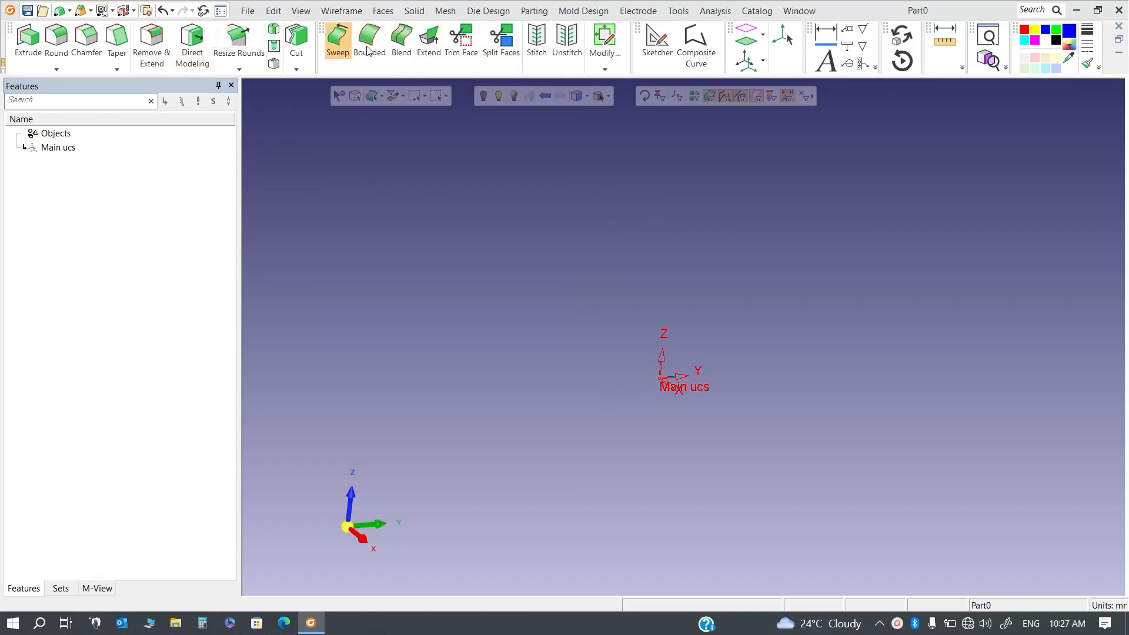
Step: Create a sketch with four separate points spread around the Main ucs origin and finish it
click(656, 42)
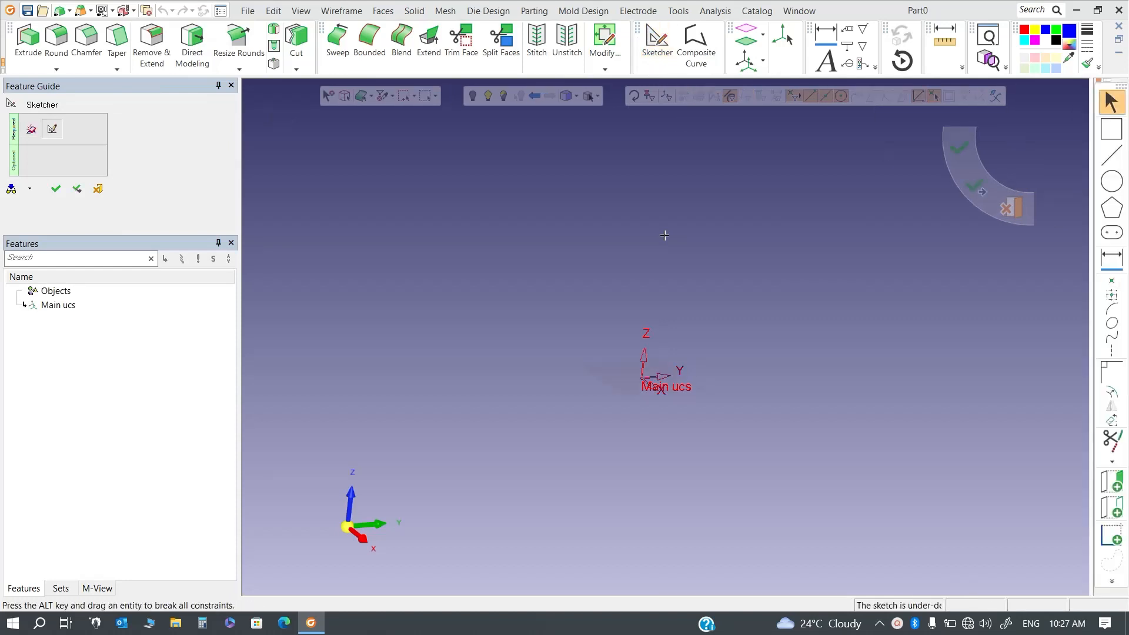
click(1111, 281)
click(613, 278)
click(537, 396)
click(731, 396)
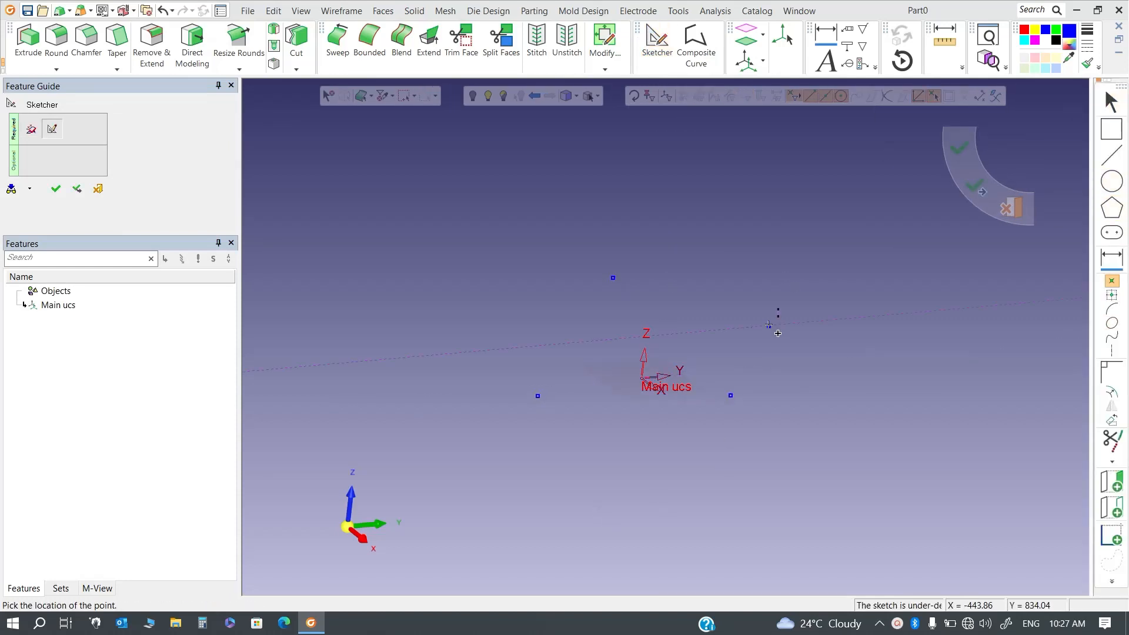
click(768, 326)
right_click(828, 294)
click(853, 306)
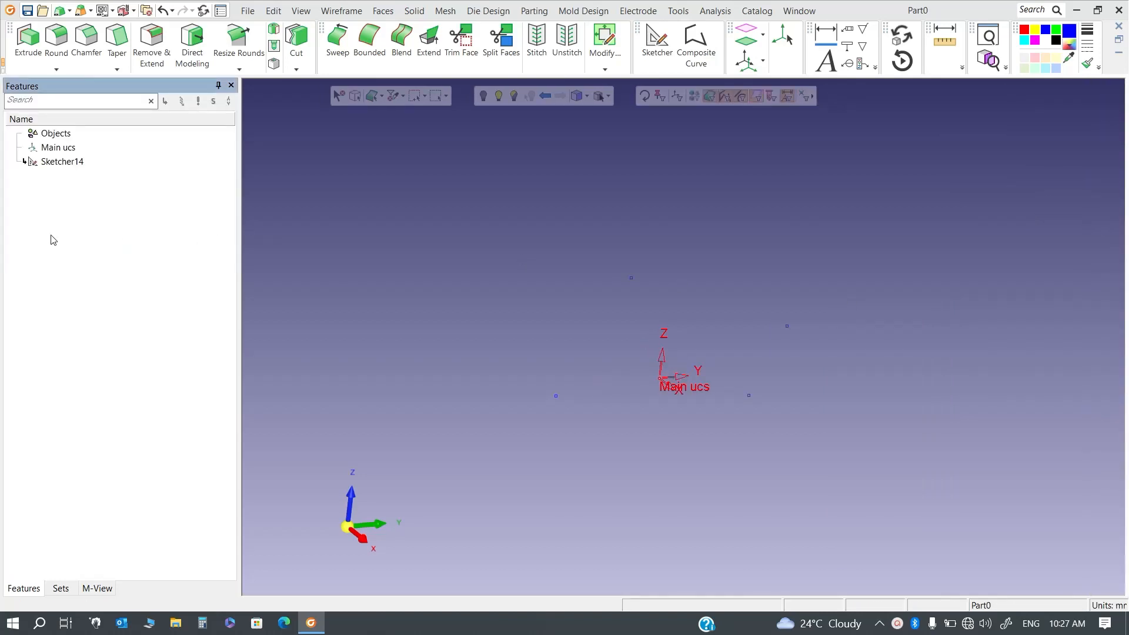
Step: Start a UCS By Directions coordinate system defined by Z & X at the sketch point farthest behind the Main ucs origin
mouse_move(641, 291)
middle_down()
mouse_move(679, 424)
mouse_move(700, 403)
mouse_move(686, 418)
middle_up()
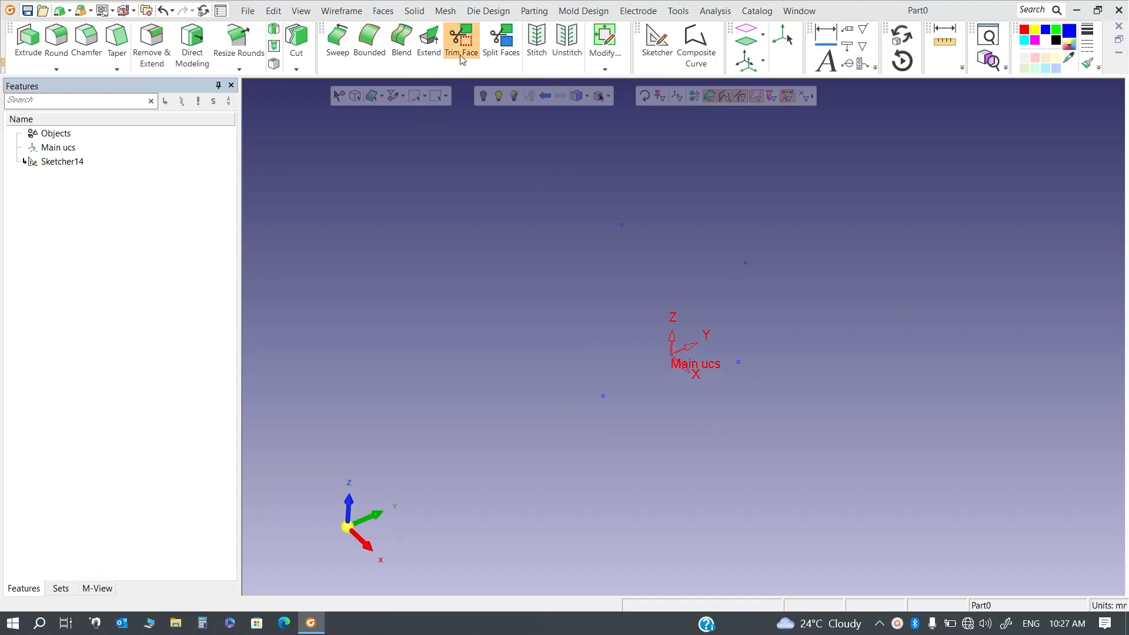
click(352, 12)
click(432, 87)
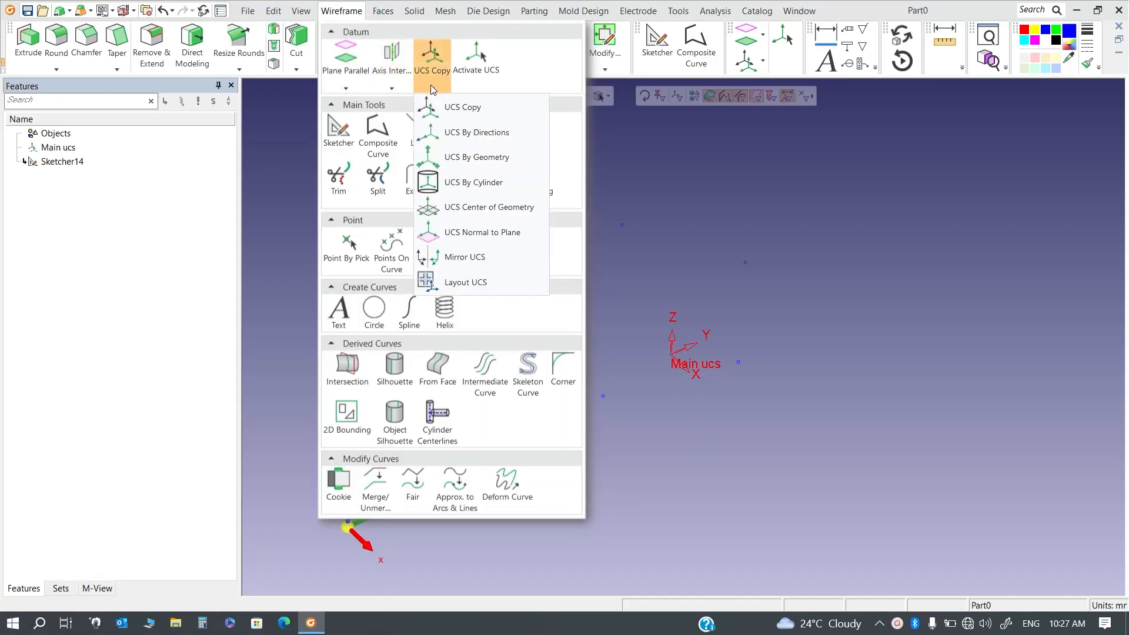
click(494, 135)
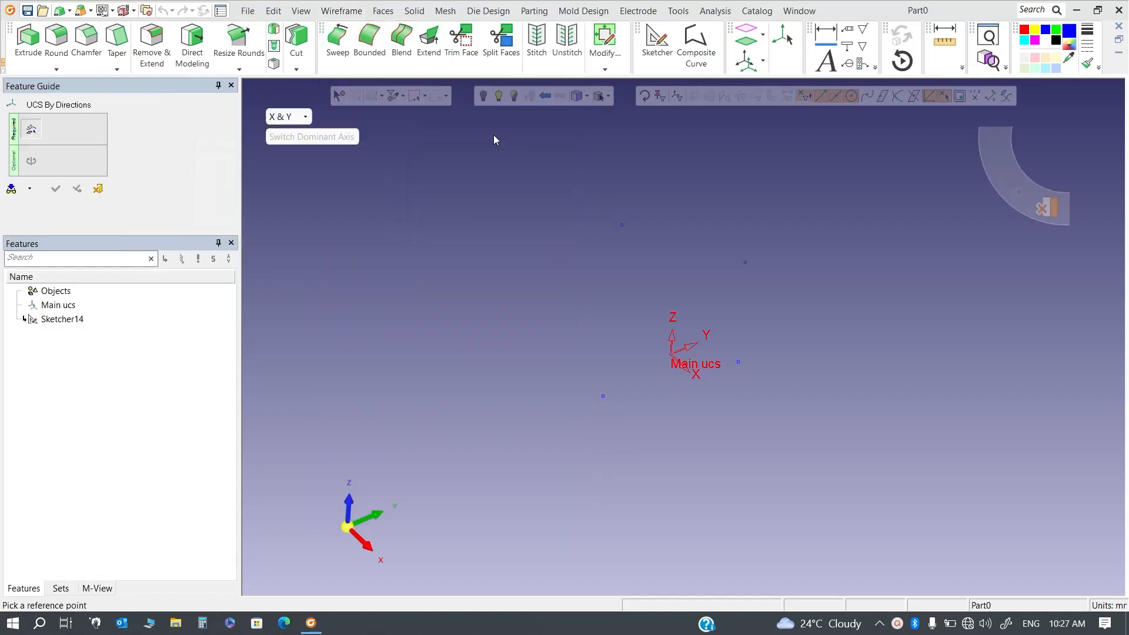
click(305, 117)
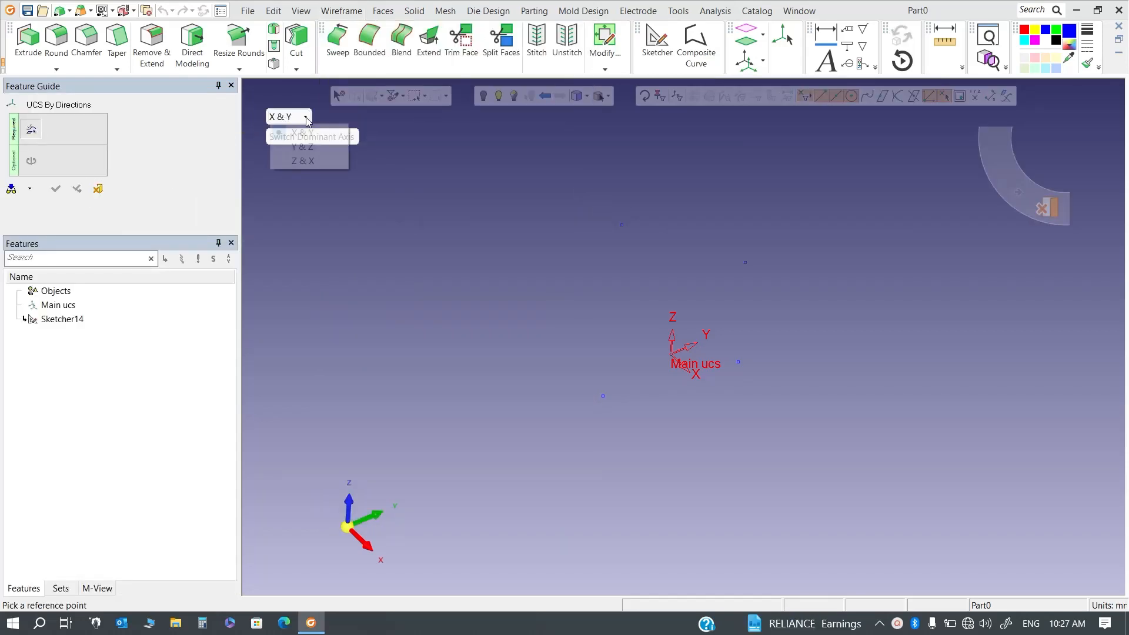
click(320, 161)
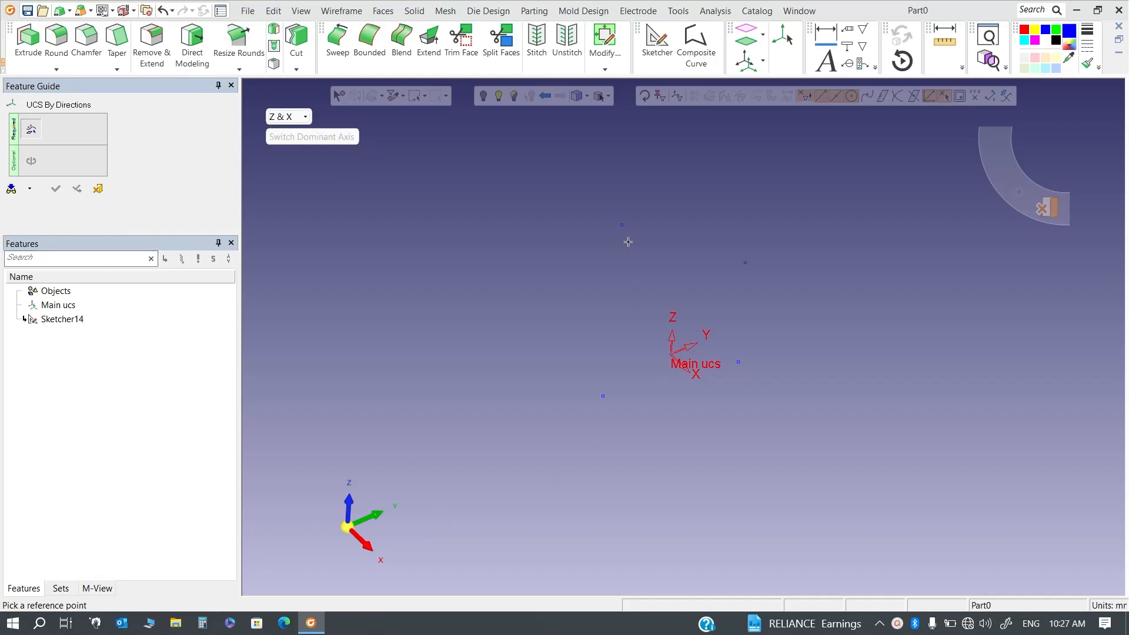
click(622, 224)
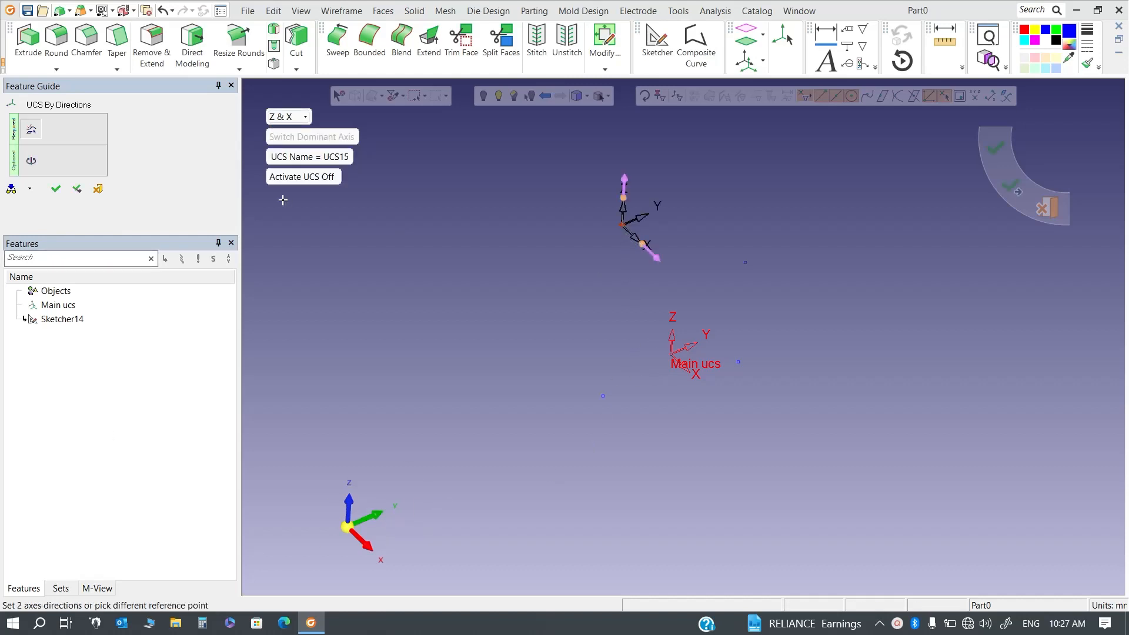
Step: Reverse the new coordinate system's Z axis and align its X axis with the Y direction of Main ucs
mouse_move(613, 255)
middle_down()
mouse_move(623, 226)
mouse_move(625, 241)
middle_up()
scroll(622, 261, up, 2)
scroll(653, 317, down, 2)
scroll(634, 305, up, 3)
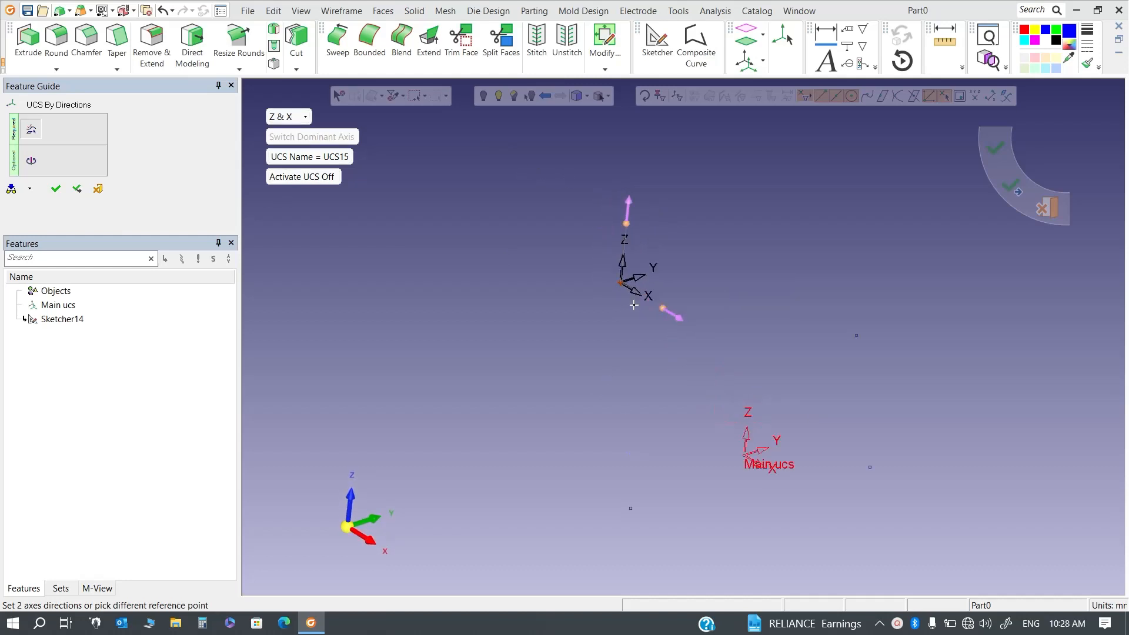
click(630, 199)
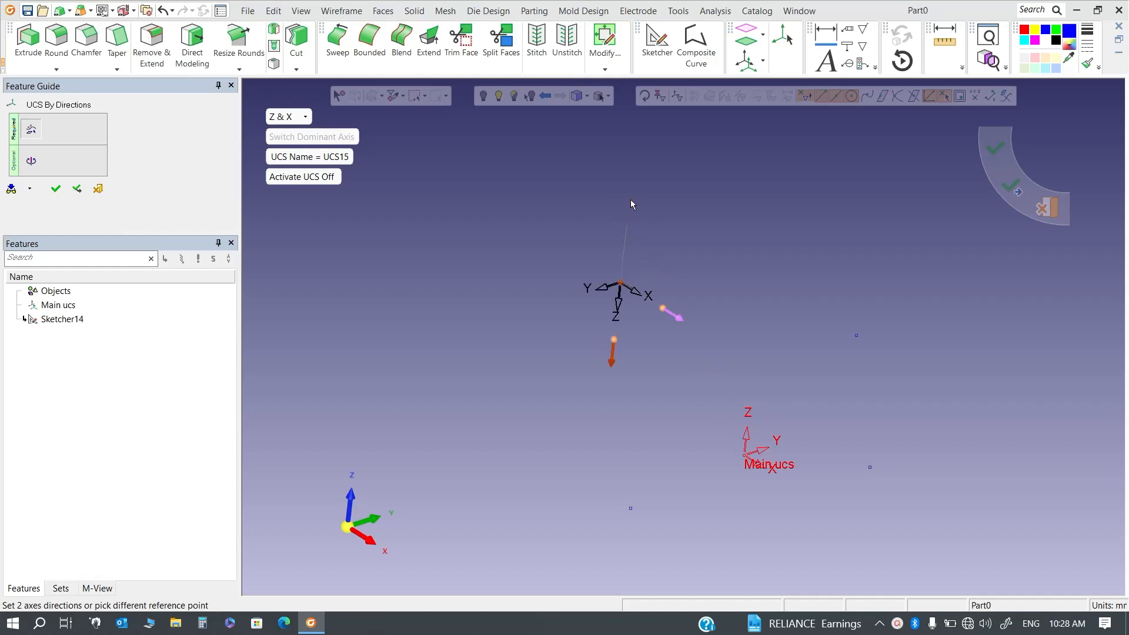
click(663, 311)
click(676, 304)
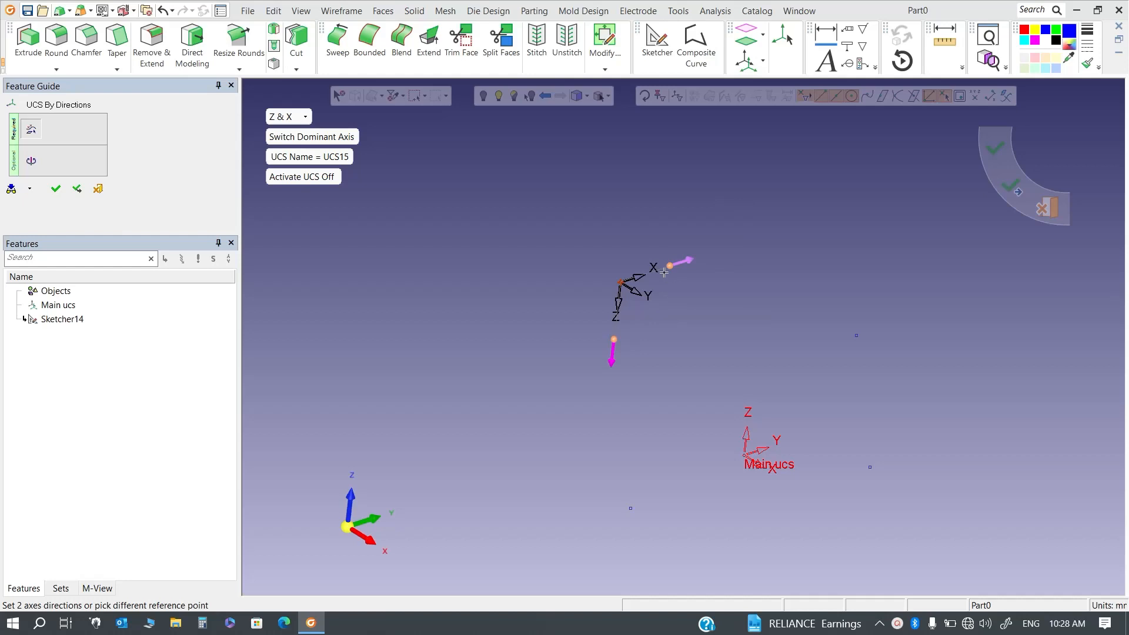
Step: Redefine the X axis direction by two of the other sketch points and create the coordinate system
click(689, 268)
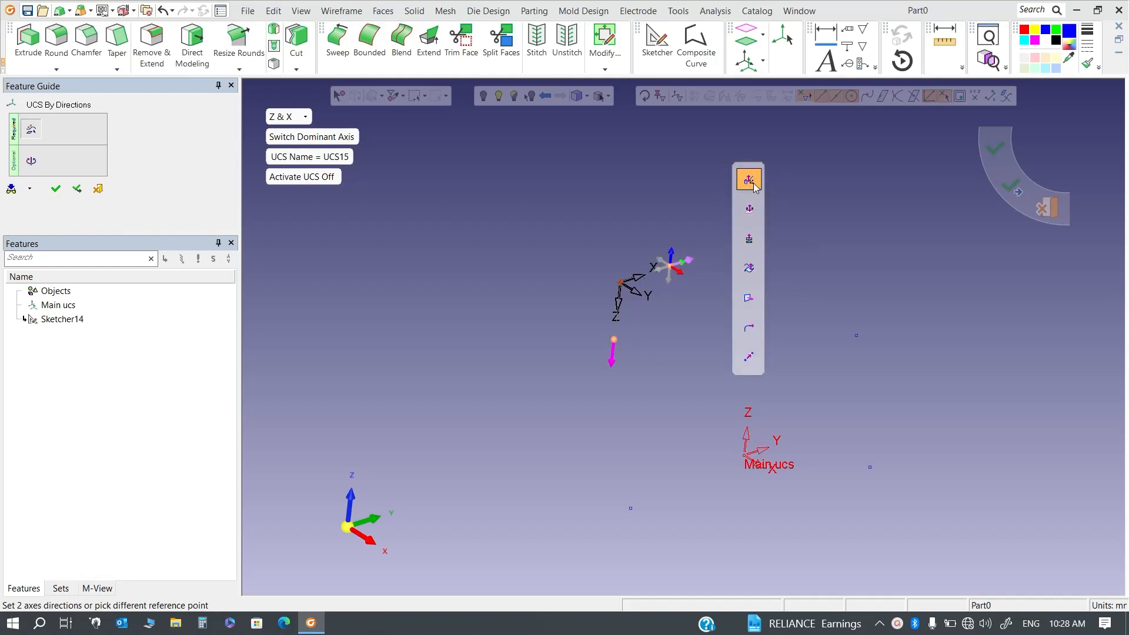
click(750, 355)
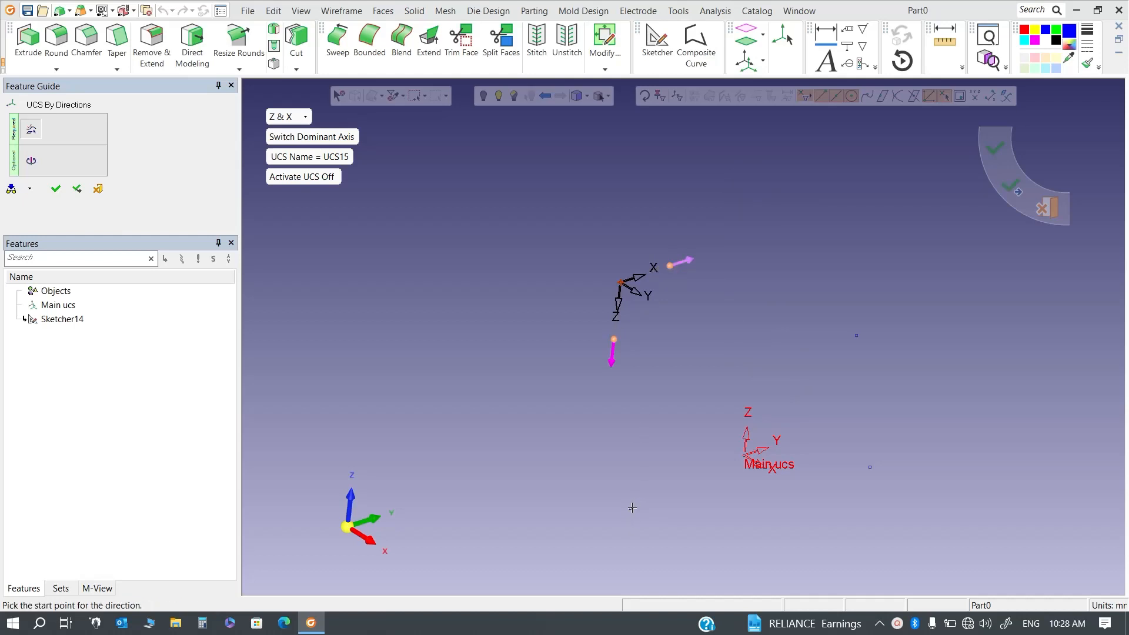
click(630, 508)
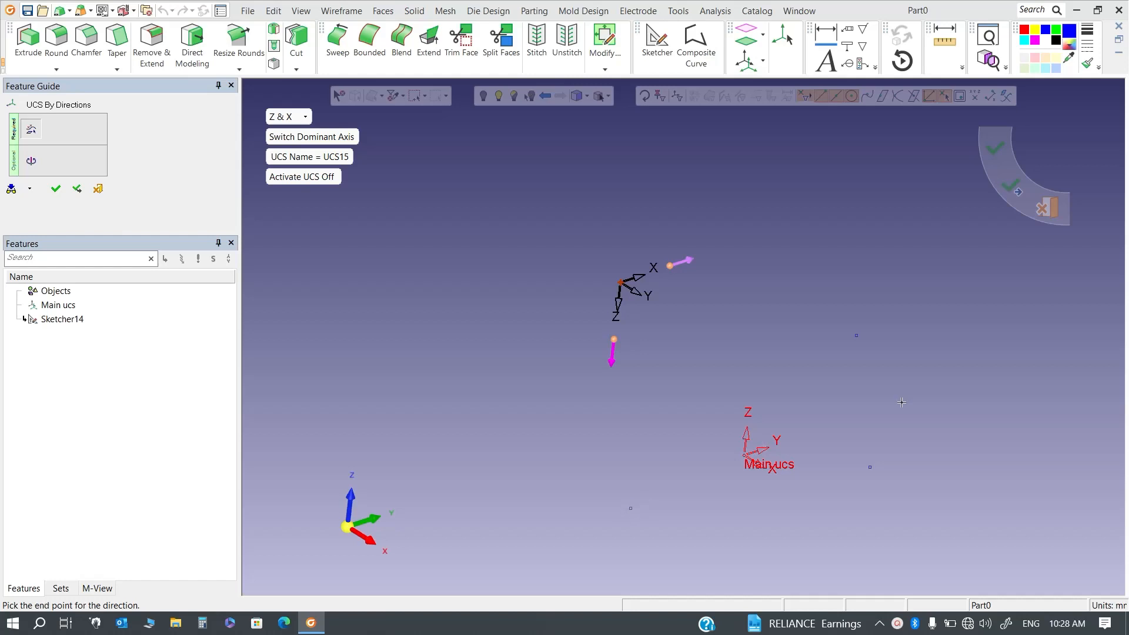
click(857, 336)
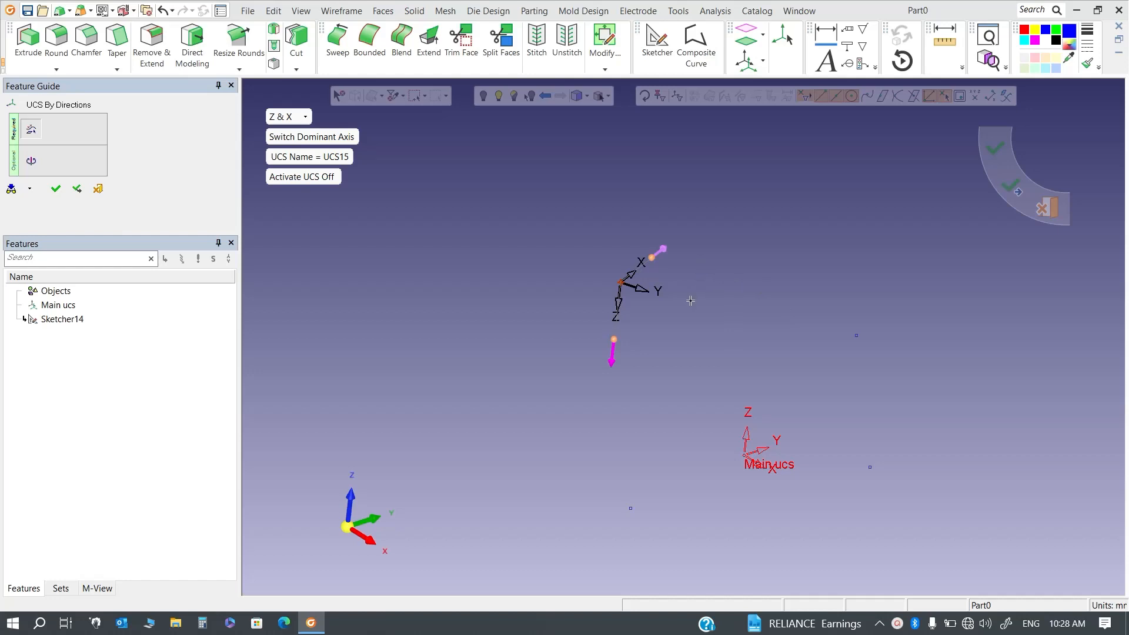
middle_drag(690, 300, 671, 412)
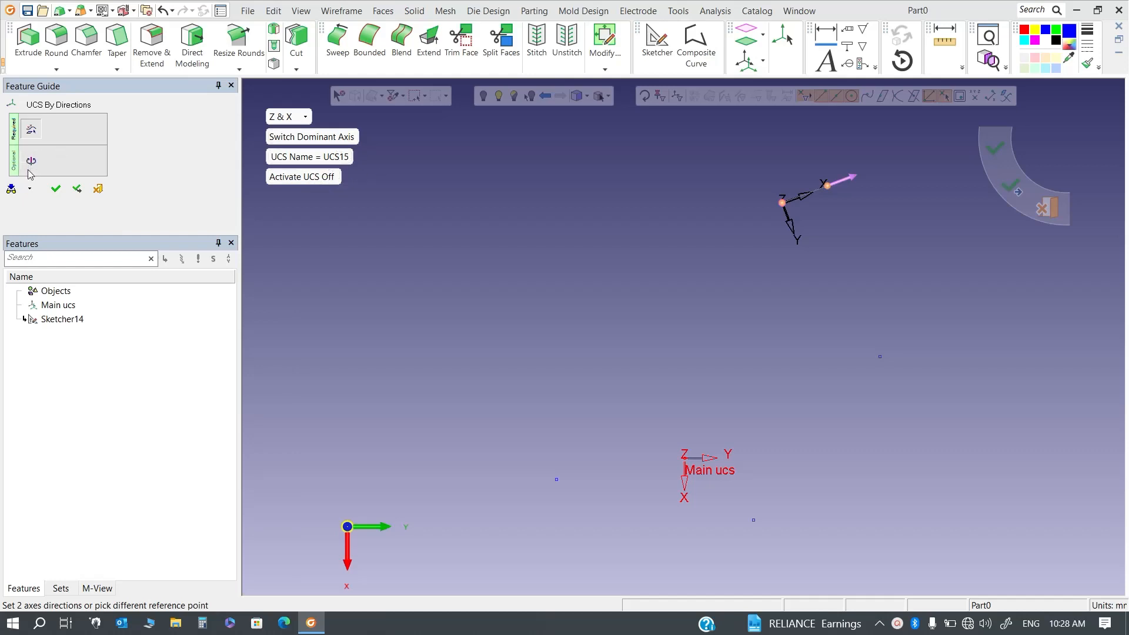
click(55, 189)
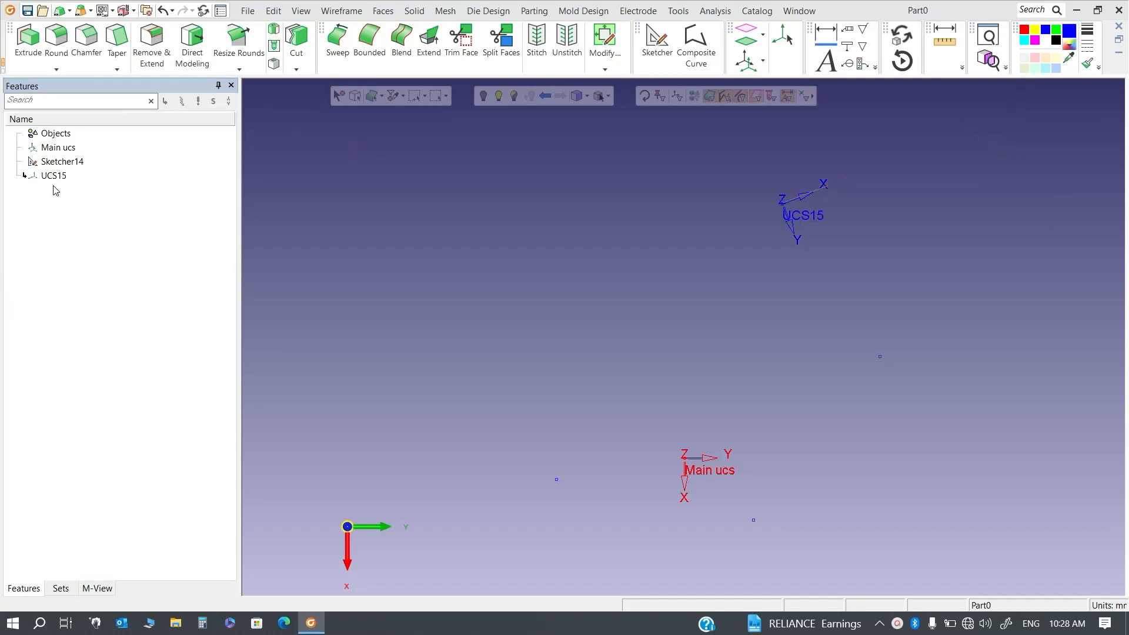
Step: Undo the creation of the UCS15 coordinate system
scroll(801, 512, up, 2)
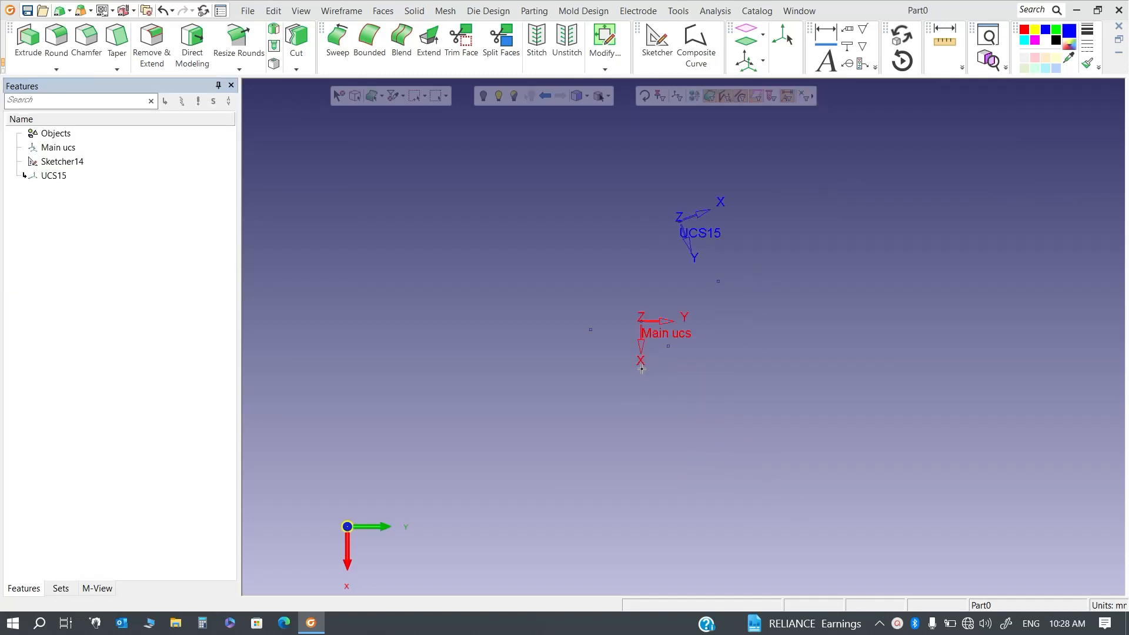
middle_drag(642, 369, 678, 337)
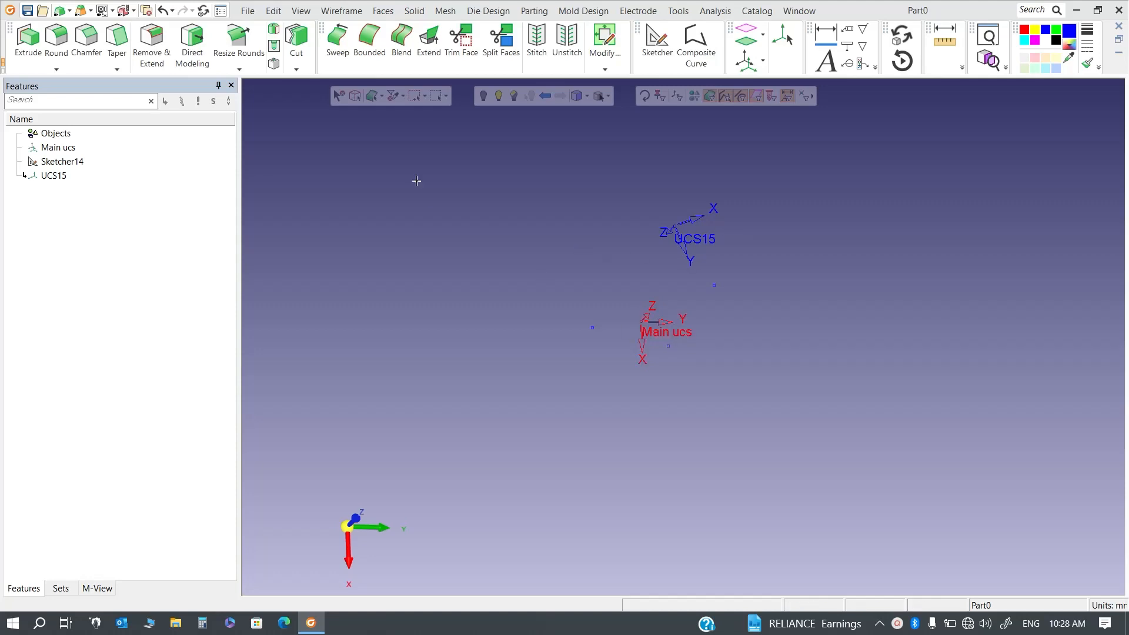
click(376, 13)
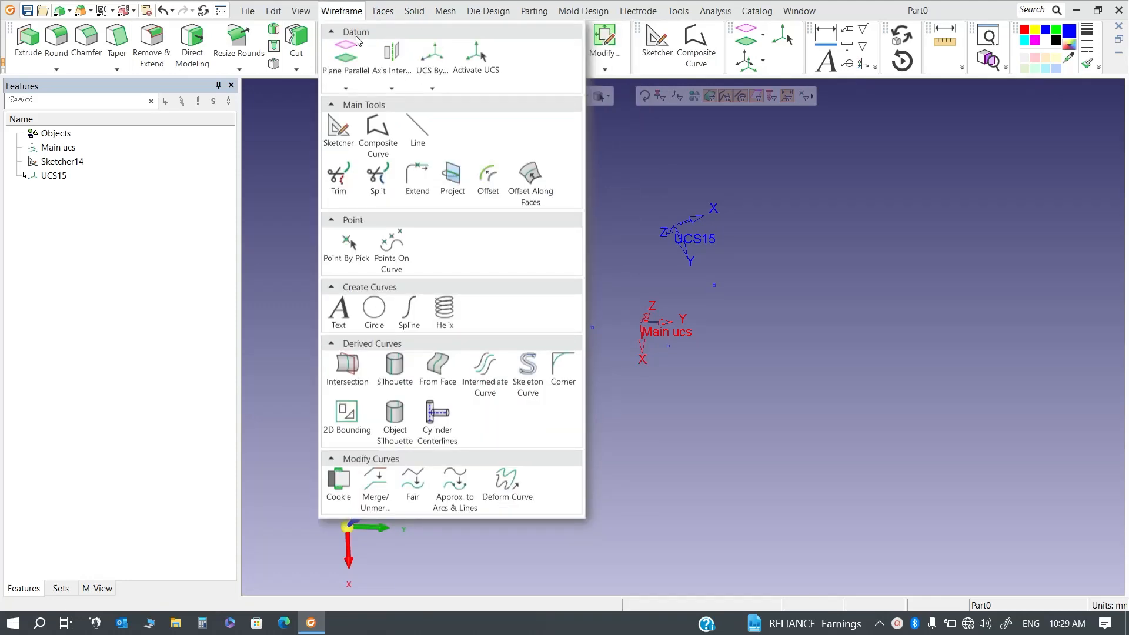
click(432, 89)
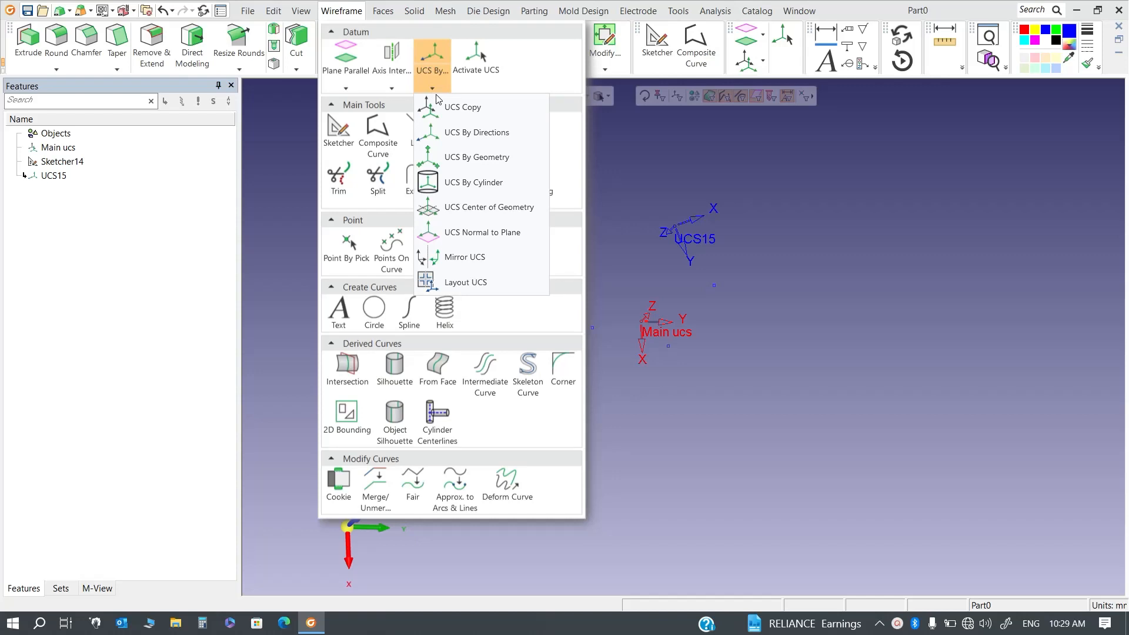
click(511, 163)
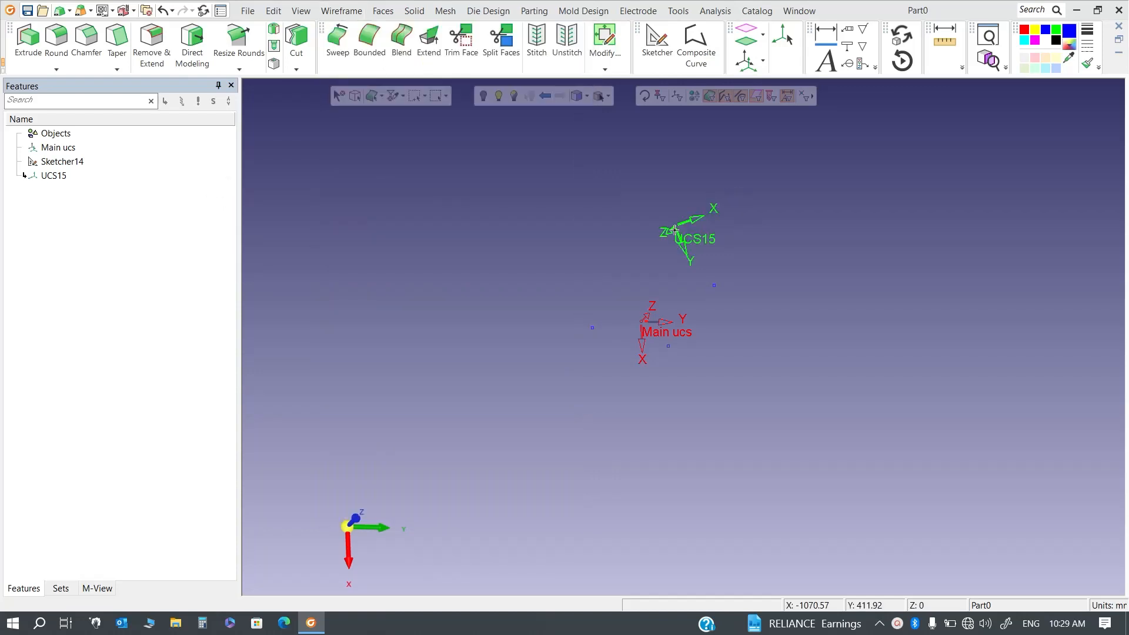
key(ctrl+z)
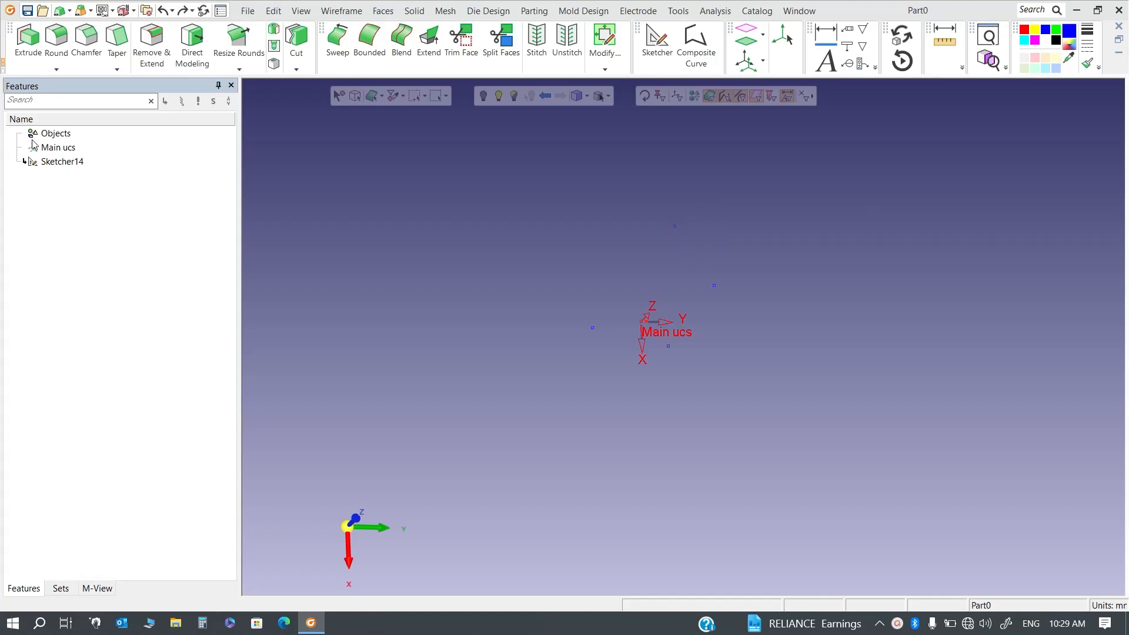
Step: Delete the Sketcher14 feature from the part and confirm the deletion
click(58, 147)
shift+click(61, 162)
click(60, 162)
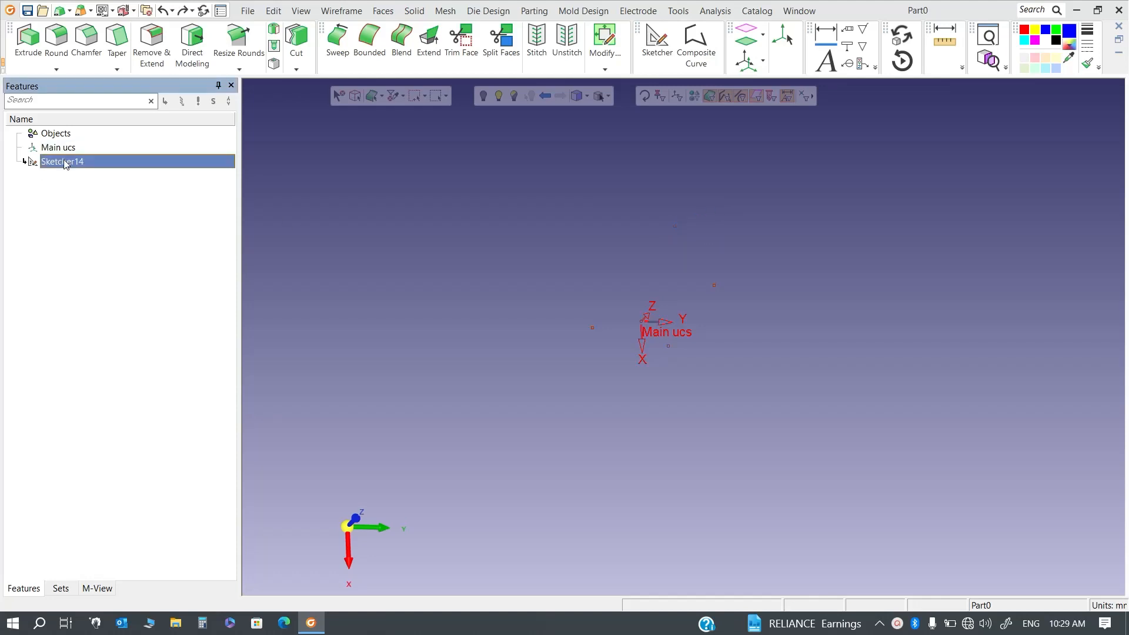
right_click(62, 162)
click(111, 259)
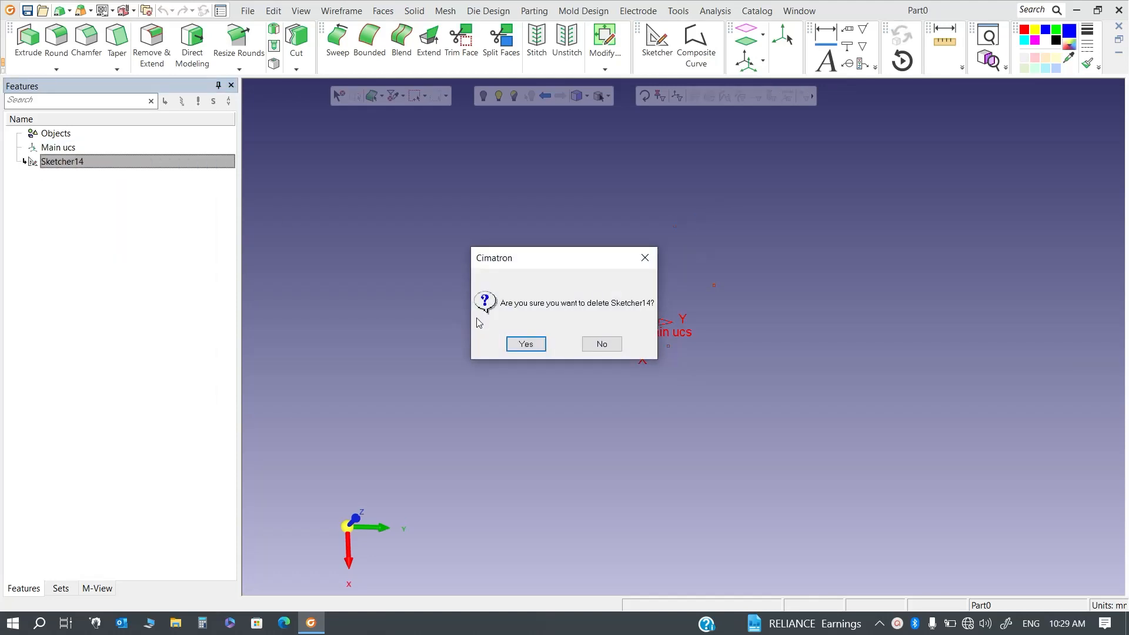
click(510, 341)
Step: Create a sketch with a freehand rectangle enclosing the Main ucs origin and finish it
right_click(619, 122)
click(644, 119)
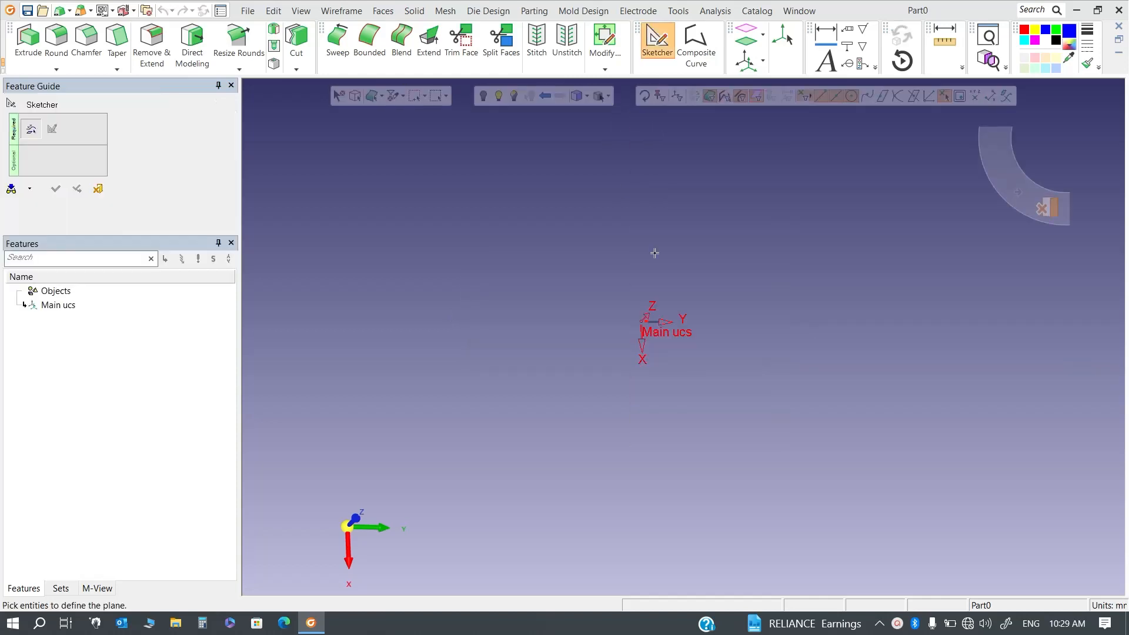
click(1112, 129)
click(574, 259)
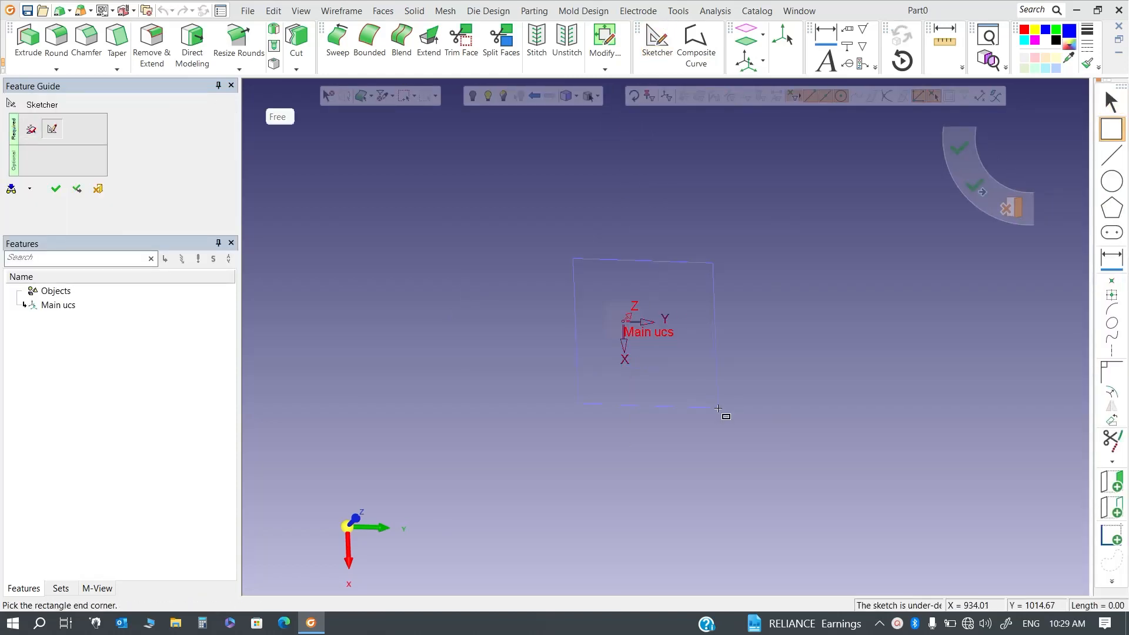
click(703, 399)
right_click(792, 321)
click(801, 334)
Step: Extrude the rectangle sketch to one side by a delta of 500 and create the solid block
right_click(801, 339)
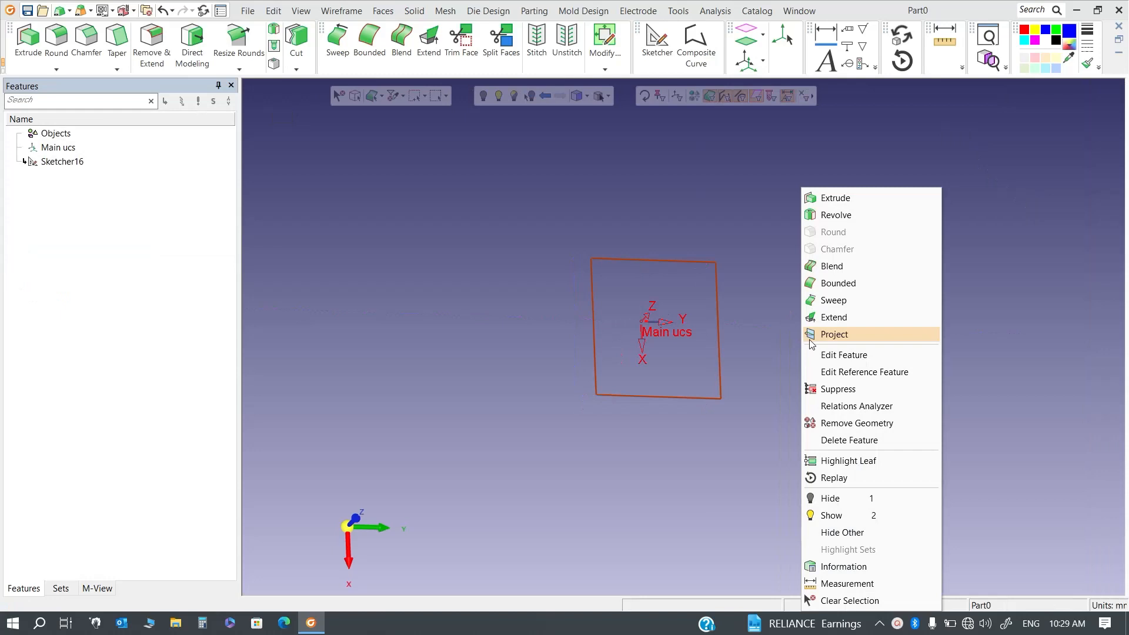
click(814, 194)
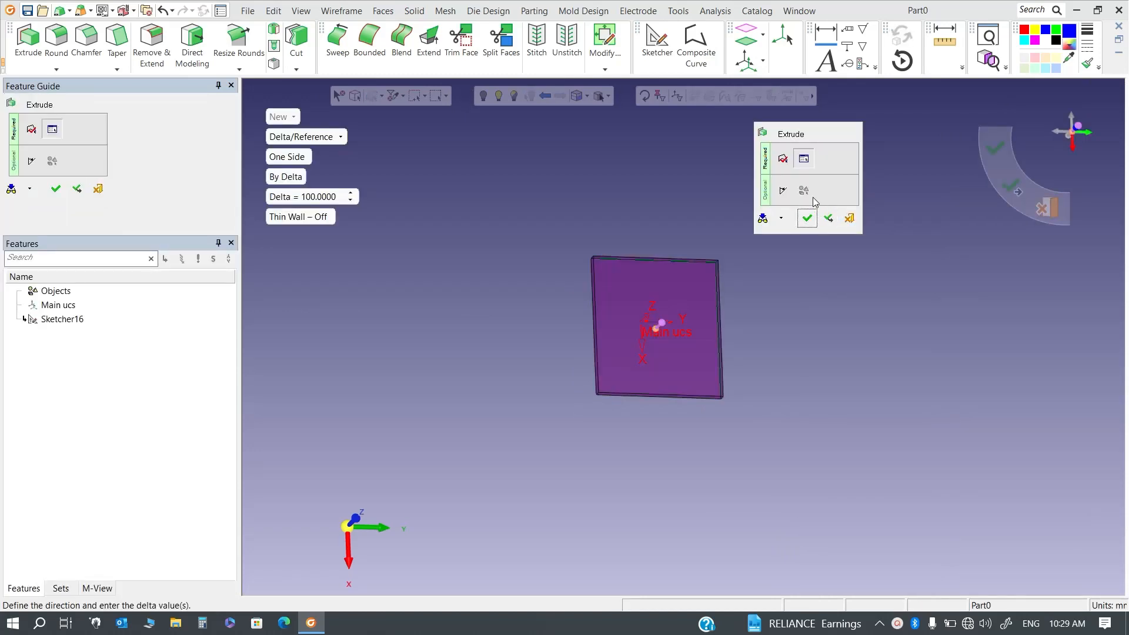
click(320, 197)
text(85)
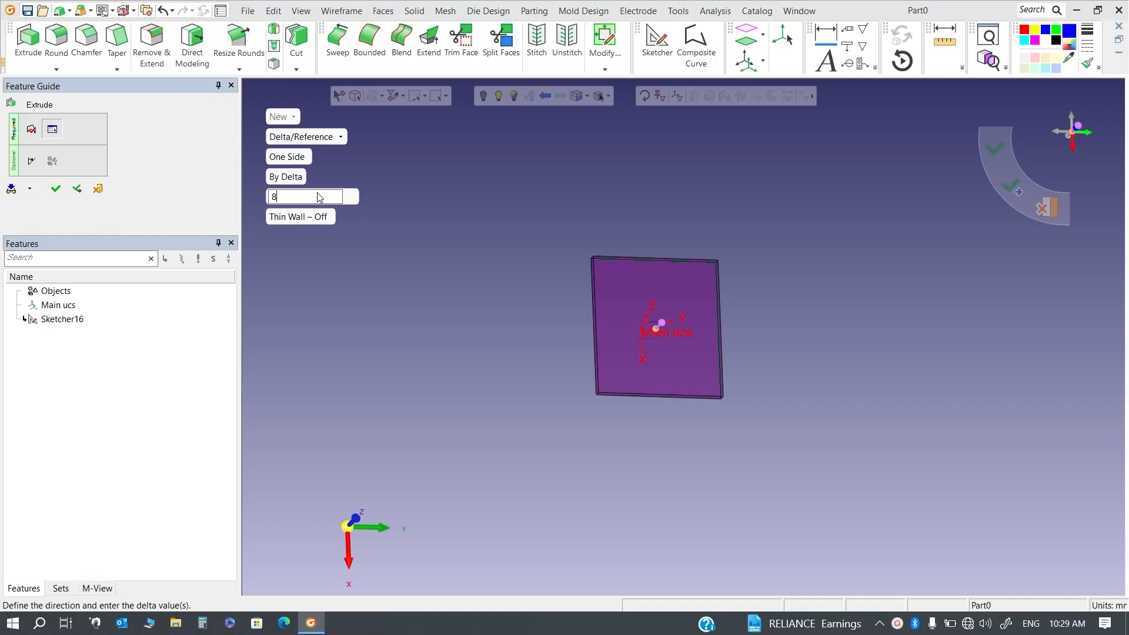
text(00)
key(Return)
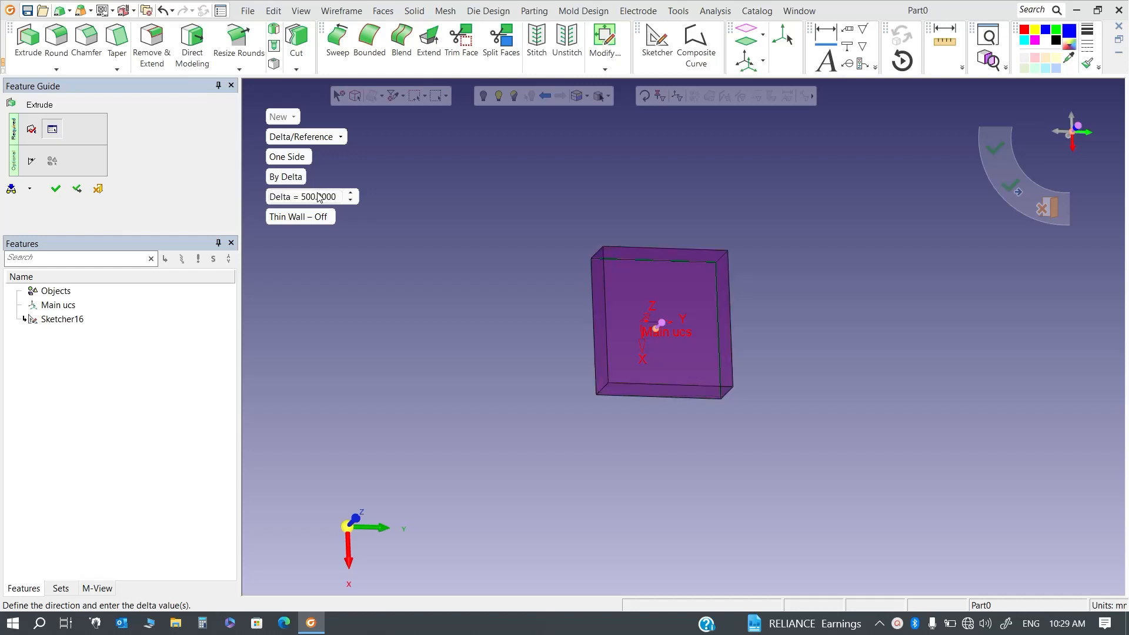
middle_click(668, 157)
click(668, 157)
Step: Inspect the extruded block from an angled viewpoint and review the available UCS creation tools
middle_drag(619, 408, 627, 360)
scroll(627, 360, down, 2)
scroll(626, 360, up, 1)
mouse_move(382, 520)
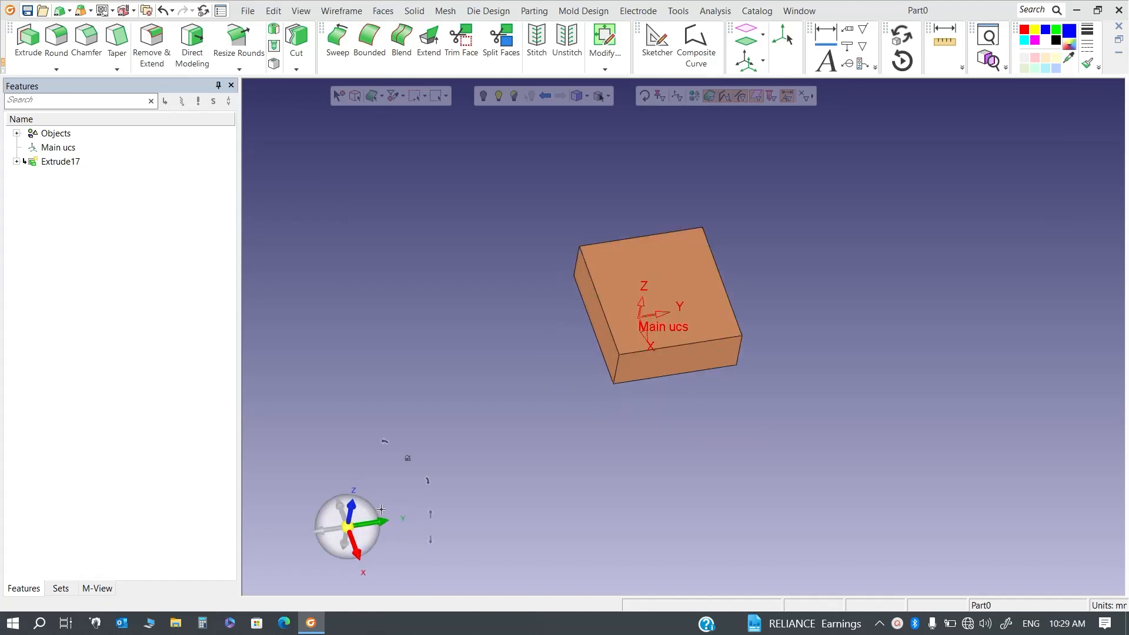
drag(366, 542, 610, 338)
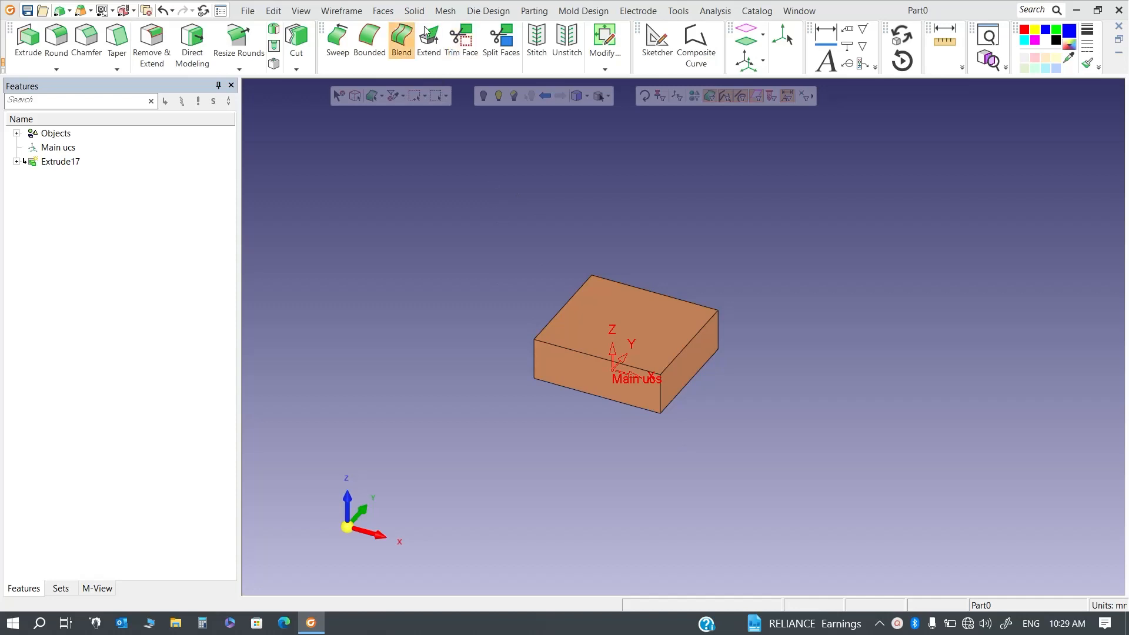
click(341, 11)
click(433, 90)
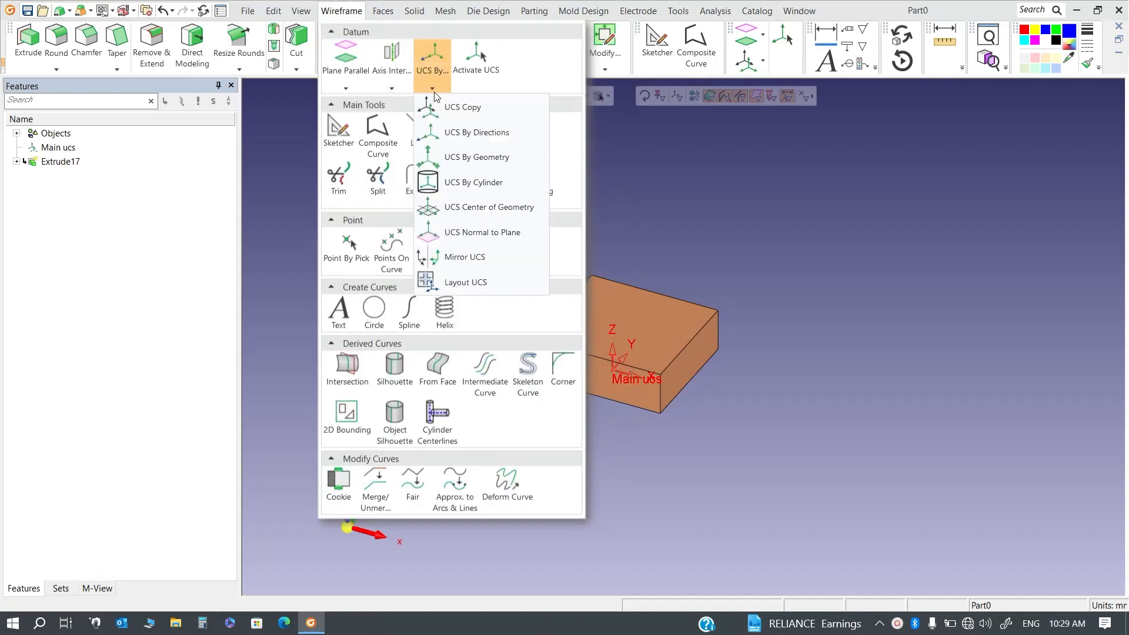
click(624, 152)
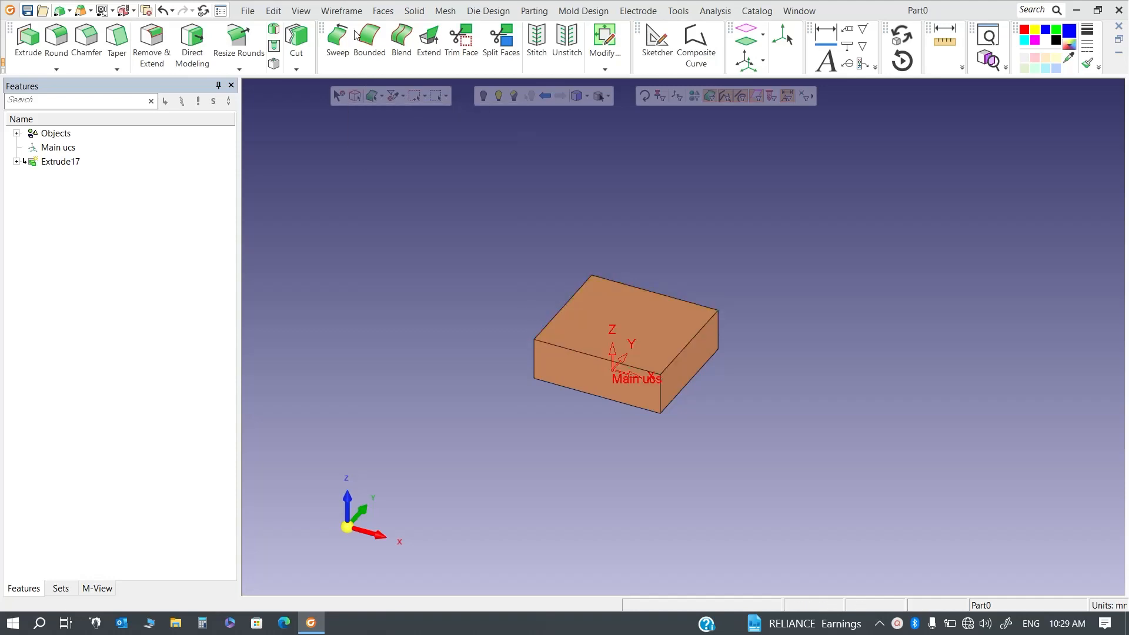
Step: Copy Main ucs with UCS Copy, using By Pick to place the new origin on the block's upper rear corner beside the X side
click(341, 11)
click(393, 88)
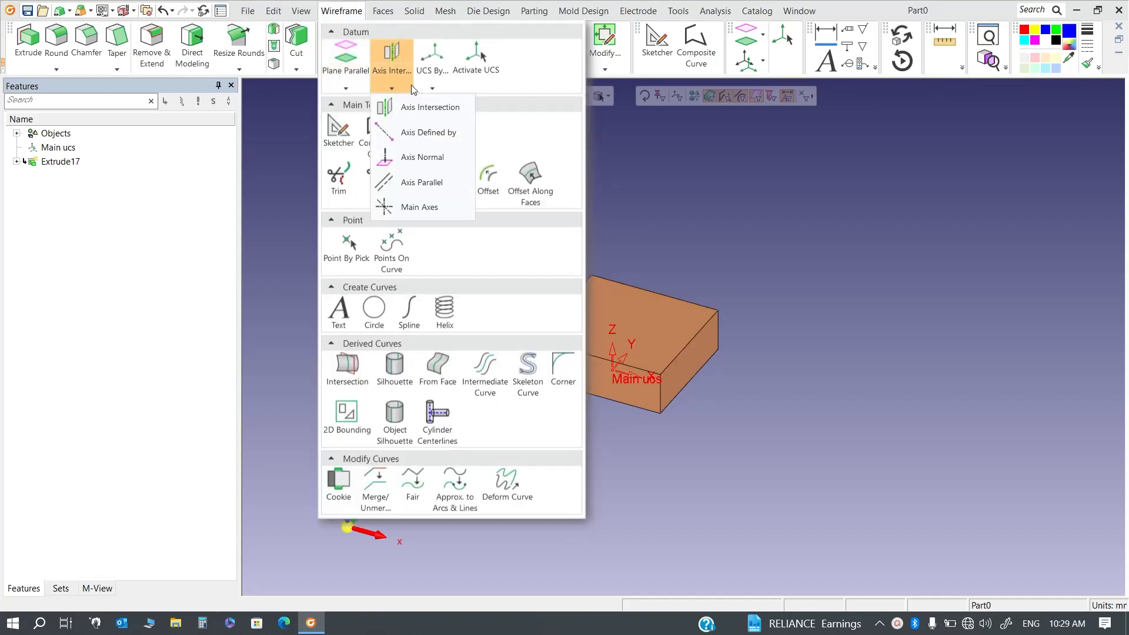
click(427, 86)
click(463, 108)
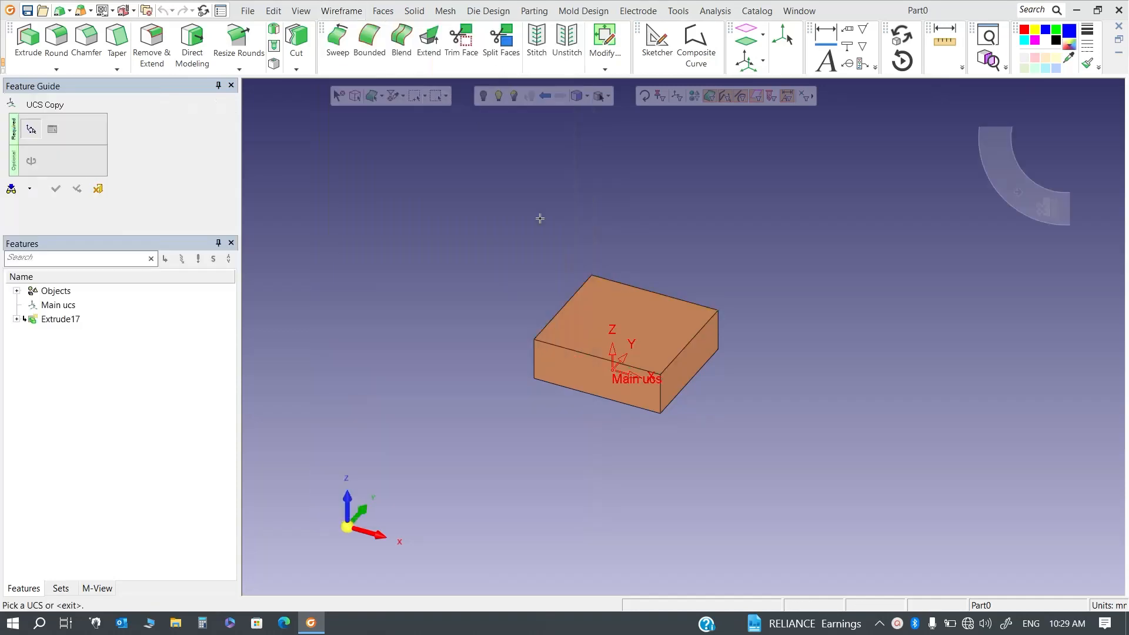
click(639, 376)
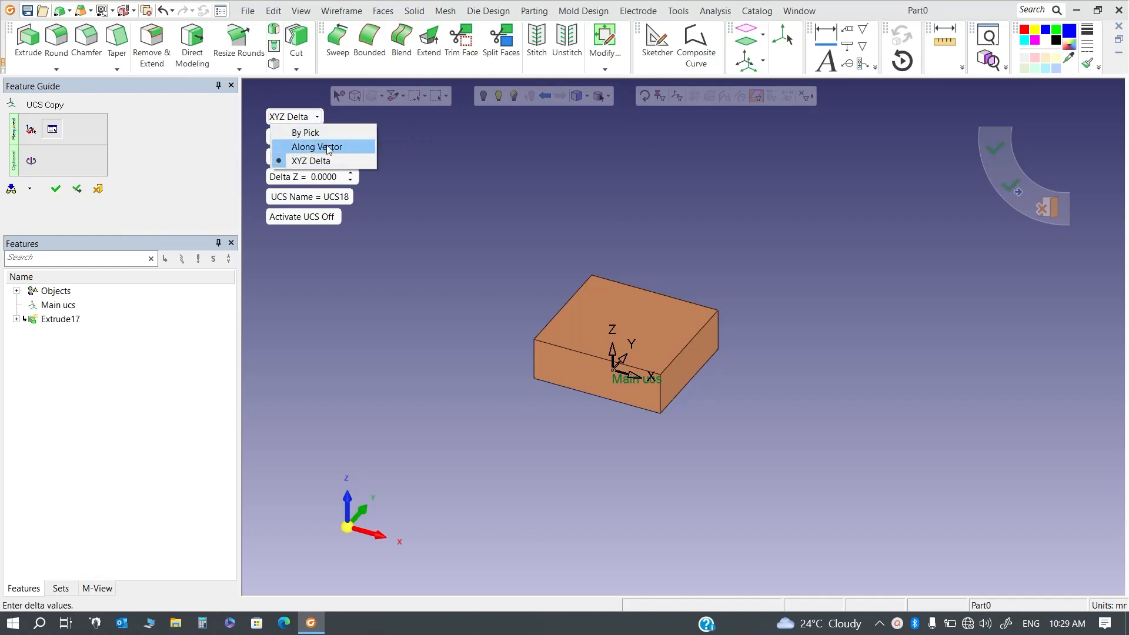
click(330, 134)
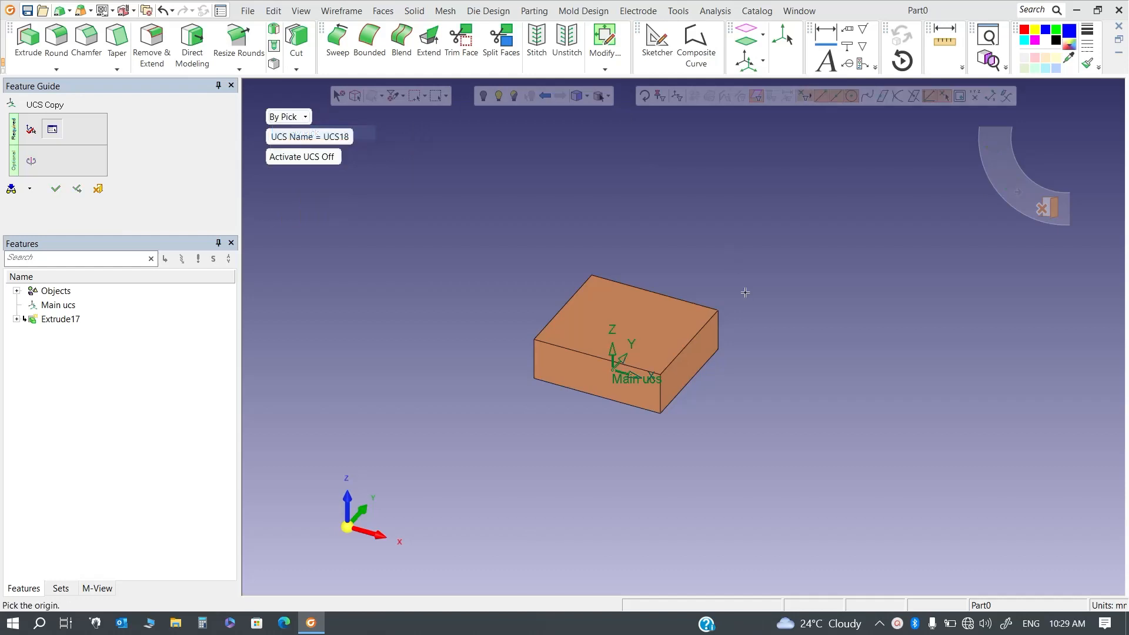
click(718, 310)
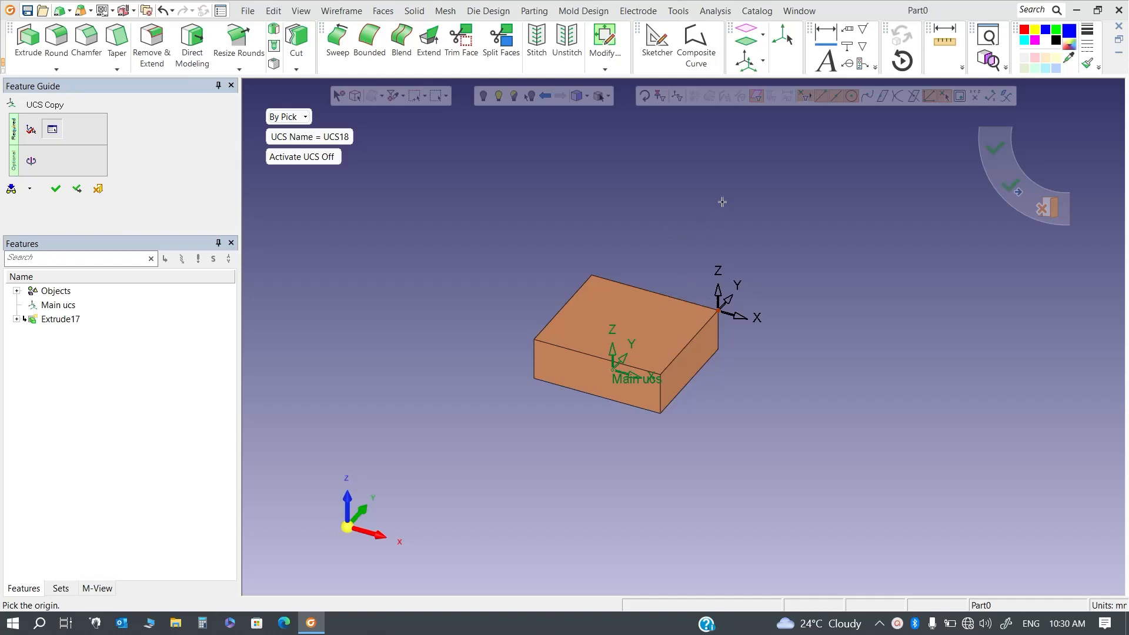
click(76, 188)
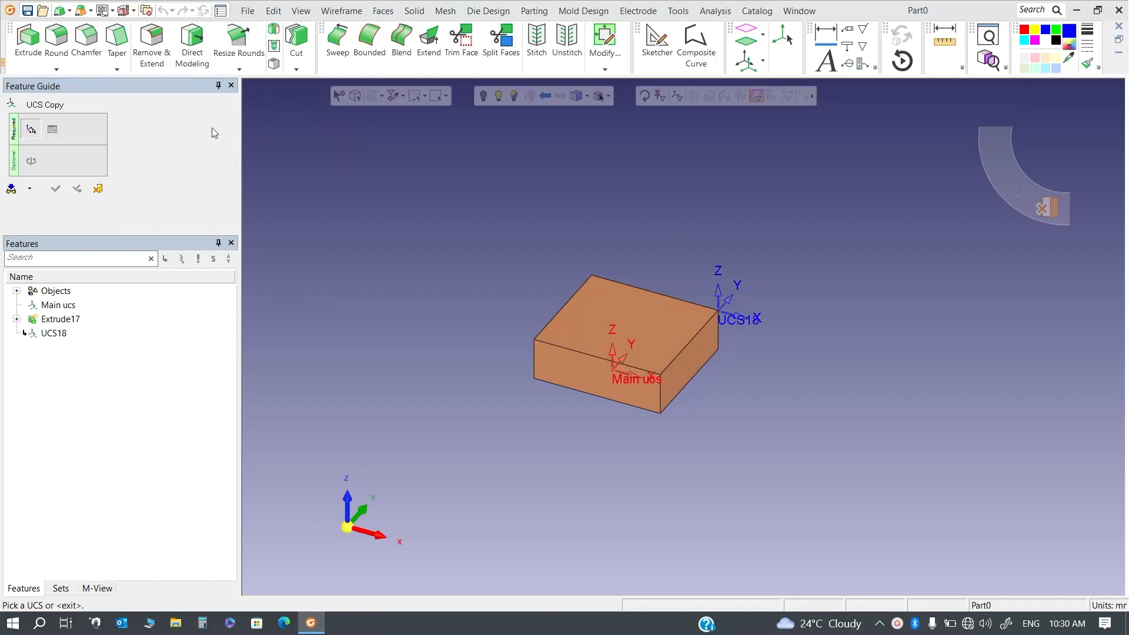
click(322, 12)
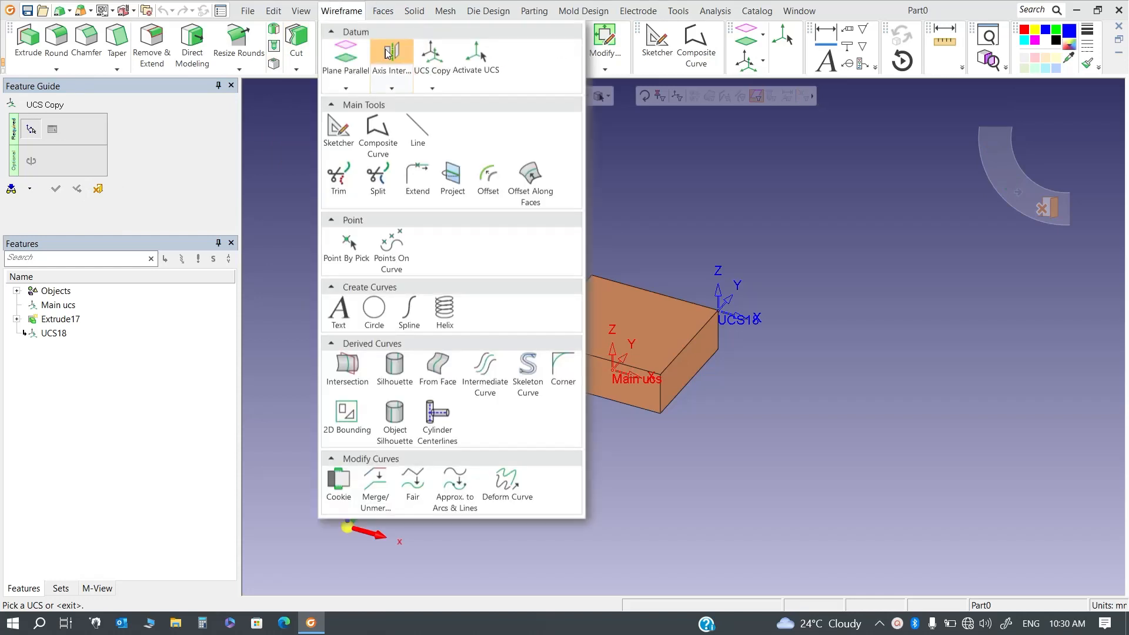
click(433, 87)
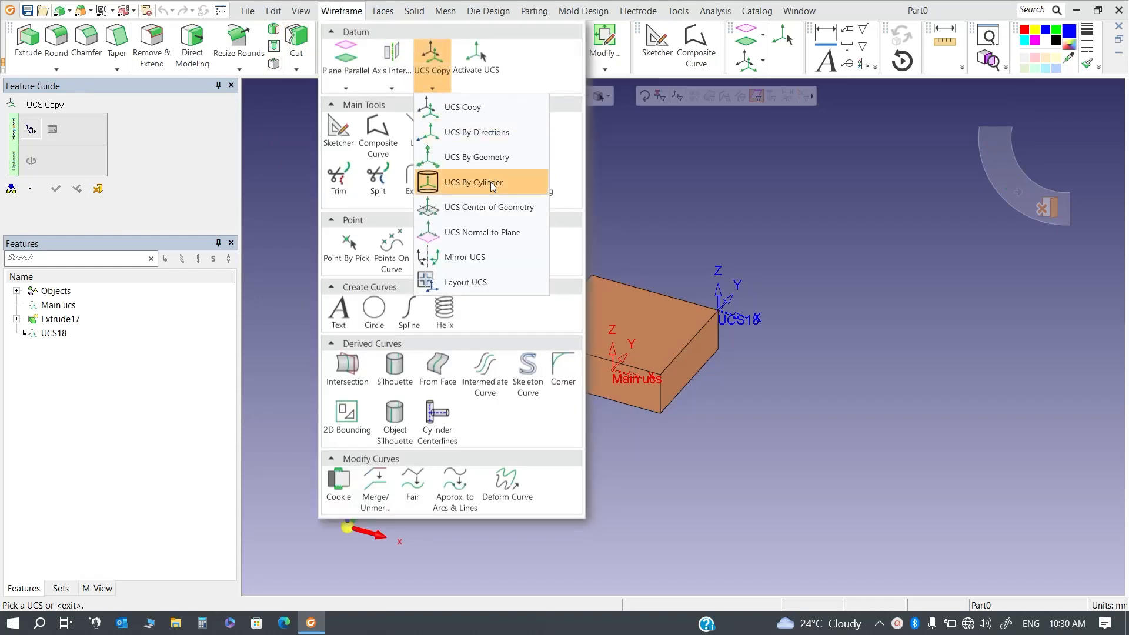
click(495, 158)
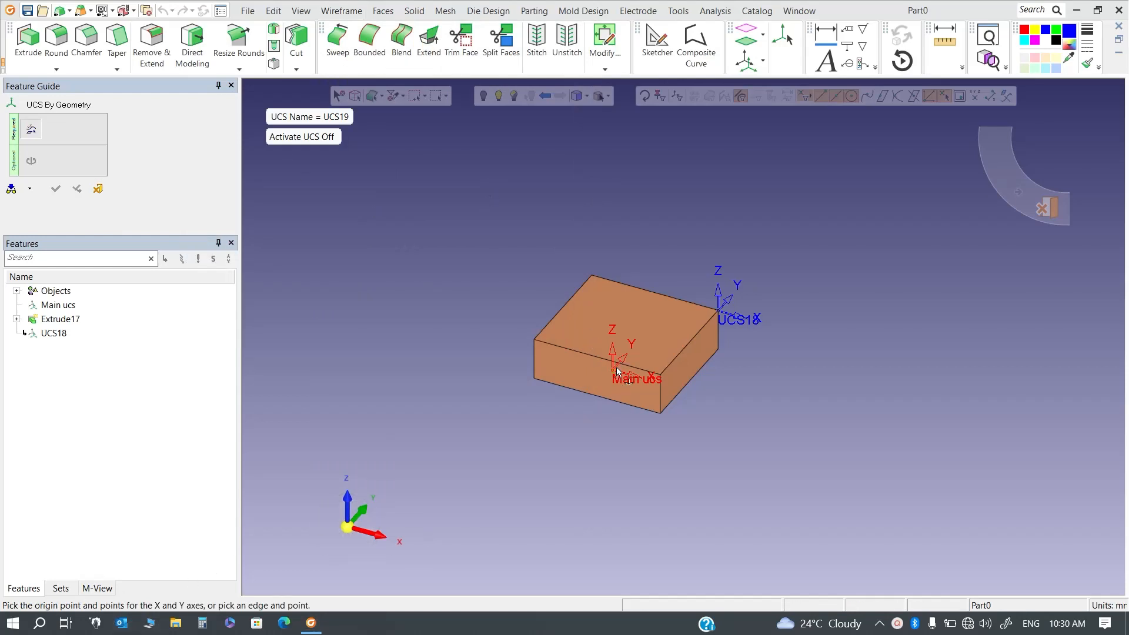
click(534, 340)
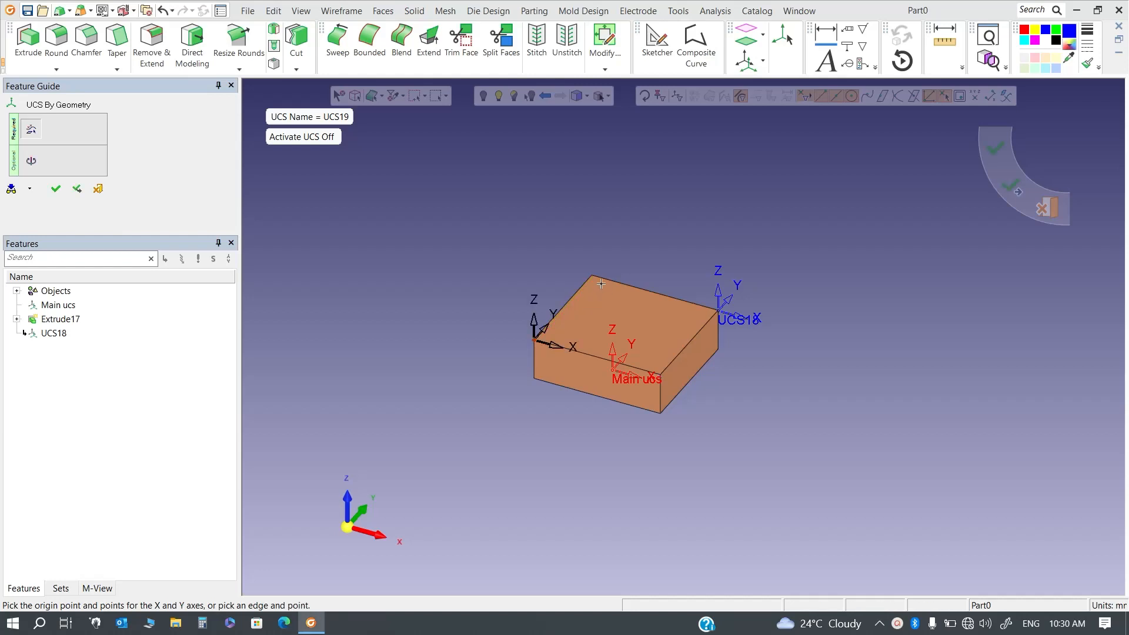
click(591, 275)
click(661, 373)
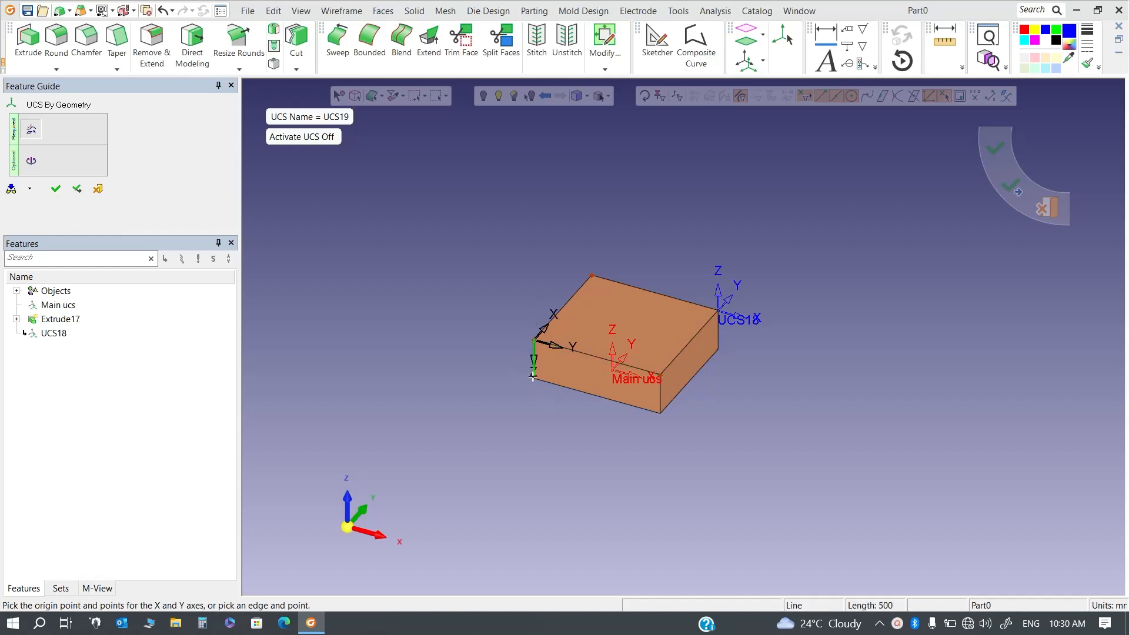
key(Escape)
Step: Try UCS By Geometry with the origin on an upper block corner, X toward the corner below and Y toward the diagonally opposite top corner
click(346, 10)
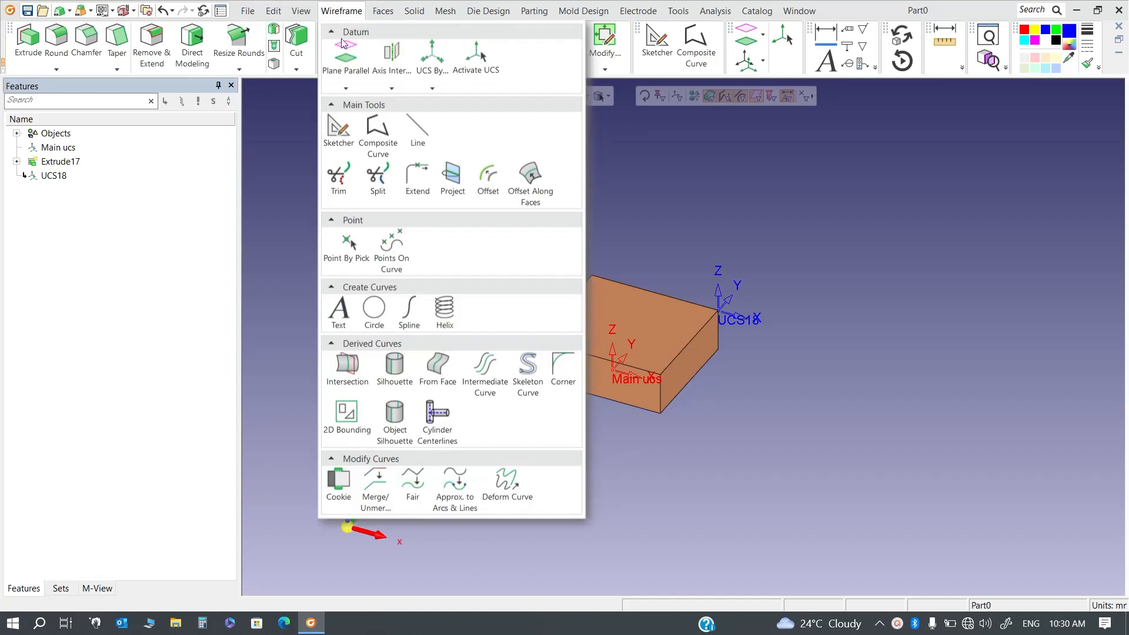
click(432, 88)
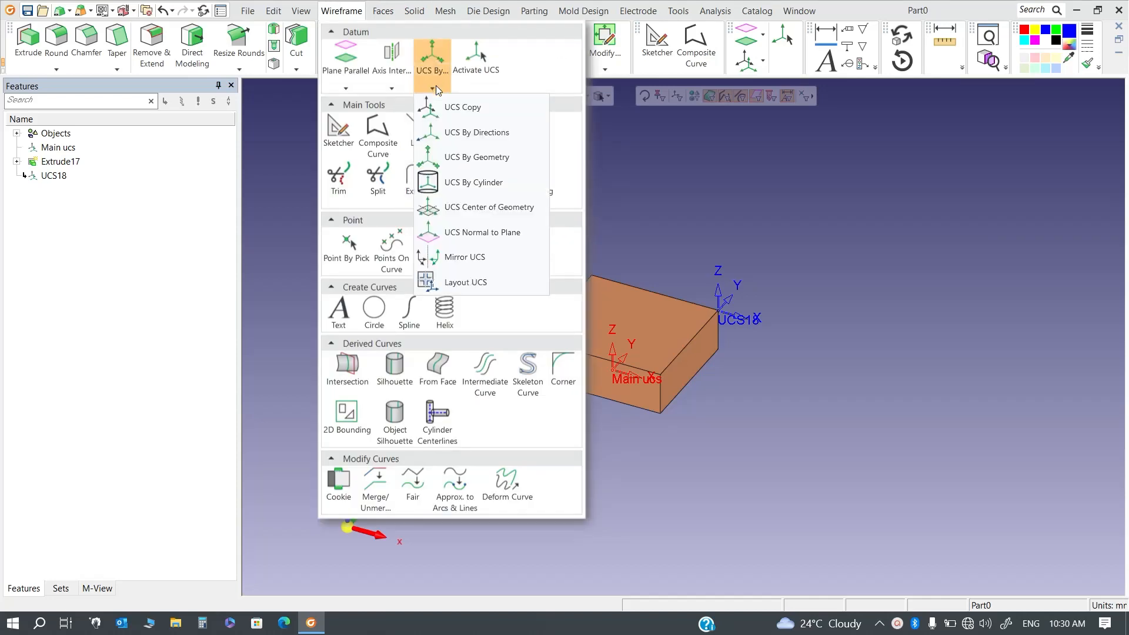
click(486, 158)
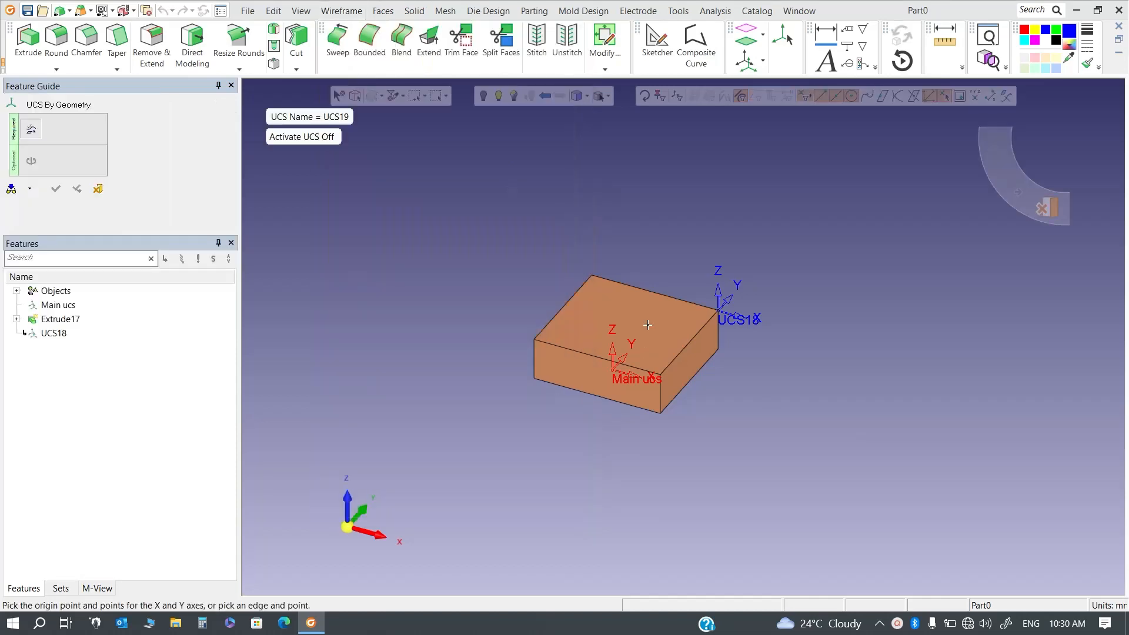
click(537, 347)
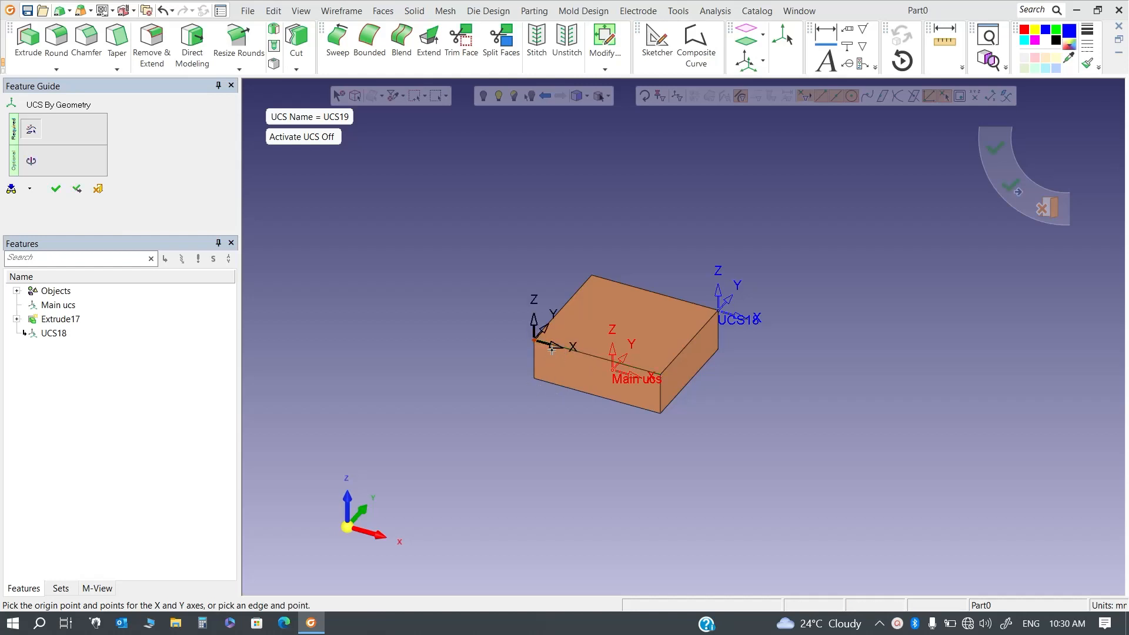
click(536, 379)
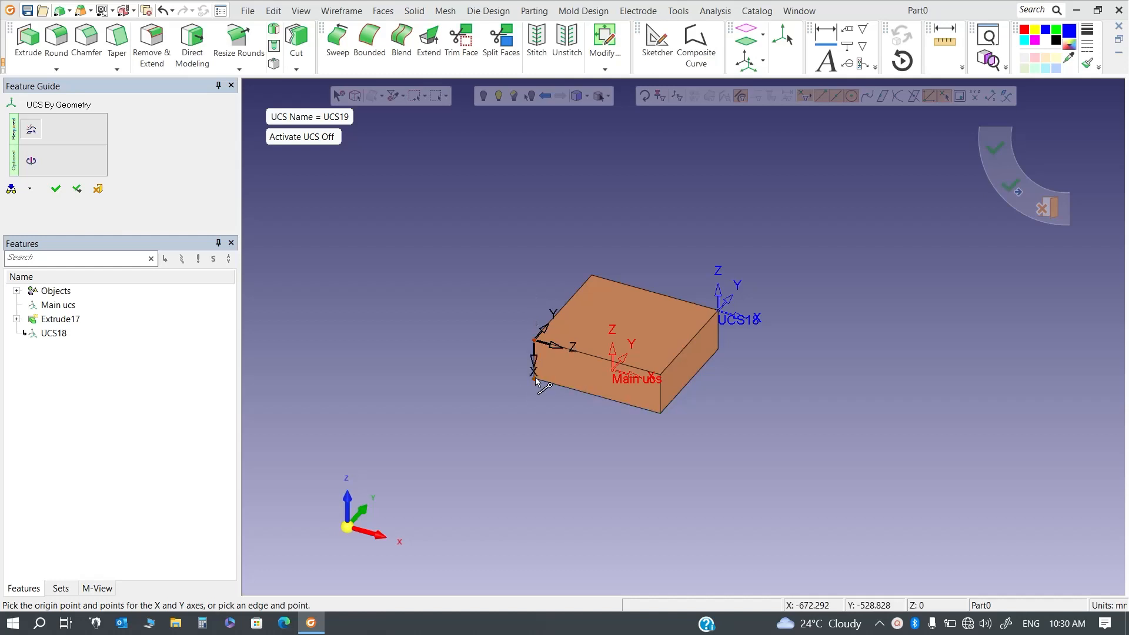
click(660, 375)
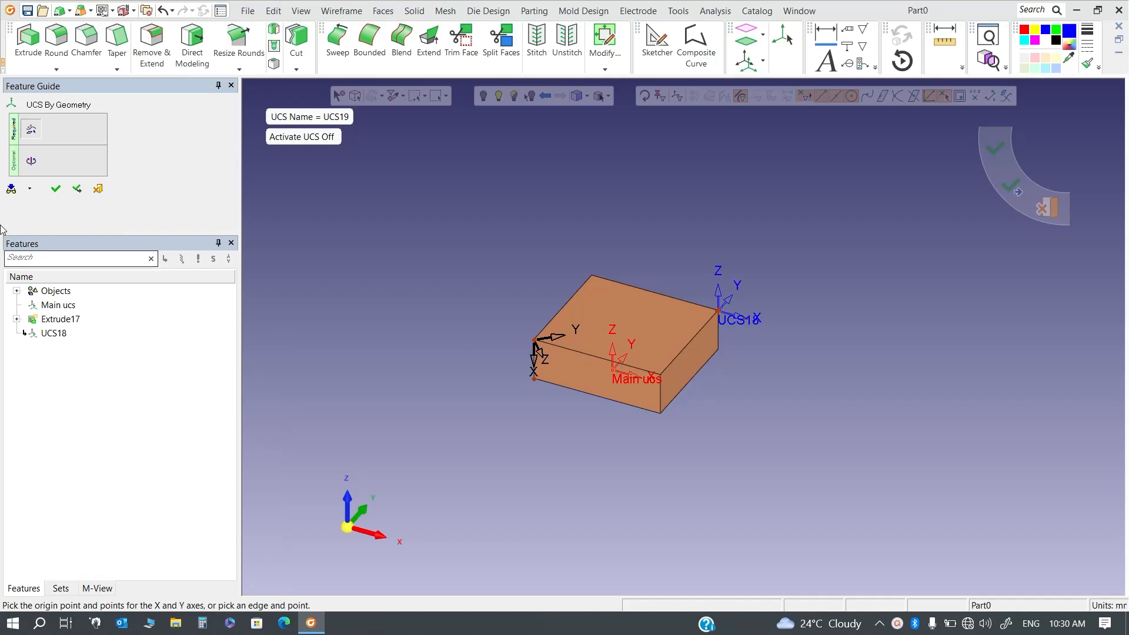
Step: Discard the UCS By Geometry definition and undo the copied UCS18 coordinate system
click(341, 11)
click(434, 89)
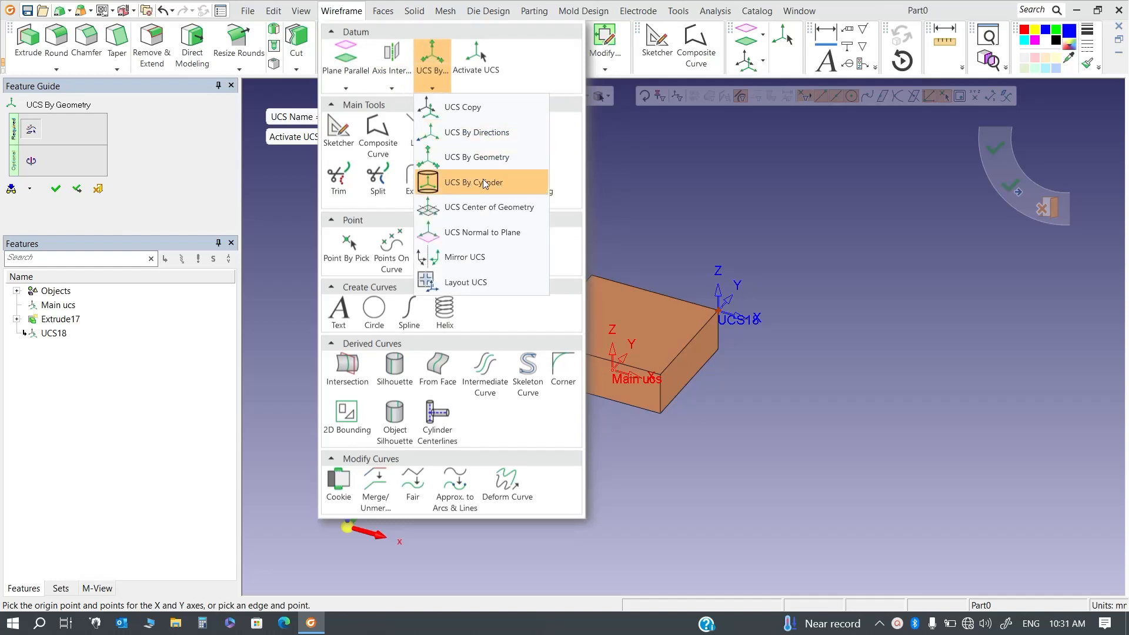
click(97, 188)
key(ctrl+z)
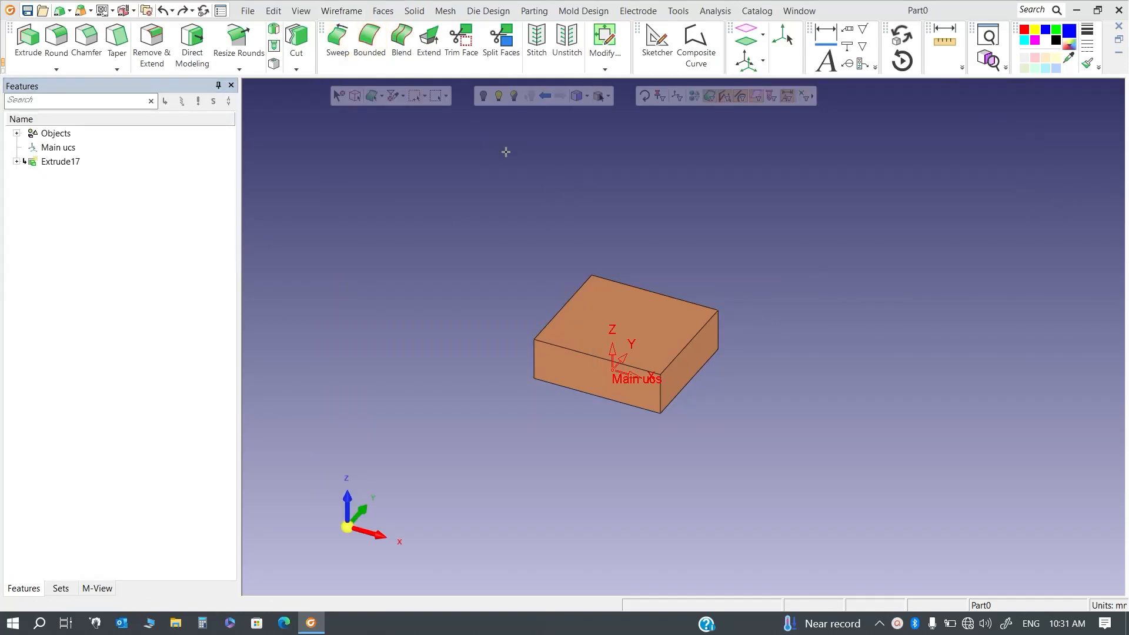
Step: Create a sketch with a freehand circle of about 953 mm radius in open space behind the block and finish it
right_click(742, 156)
click(765, 166)
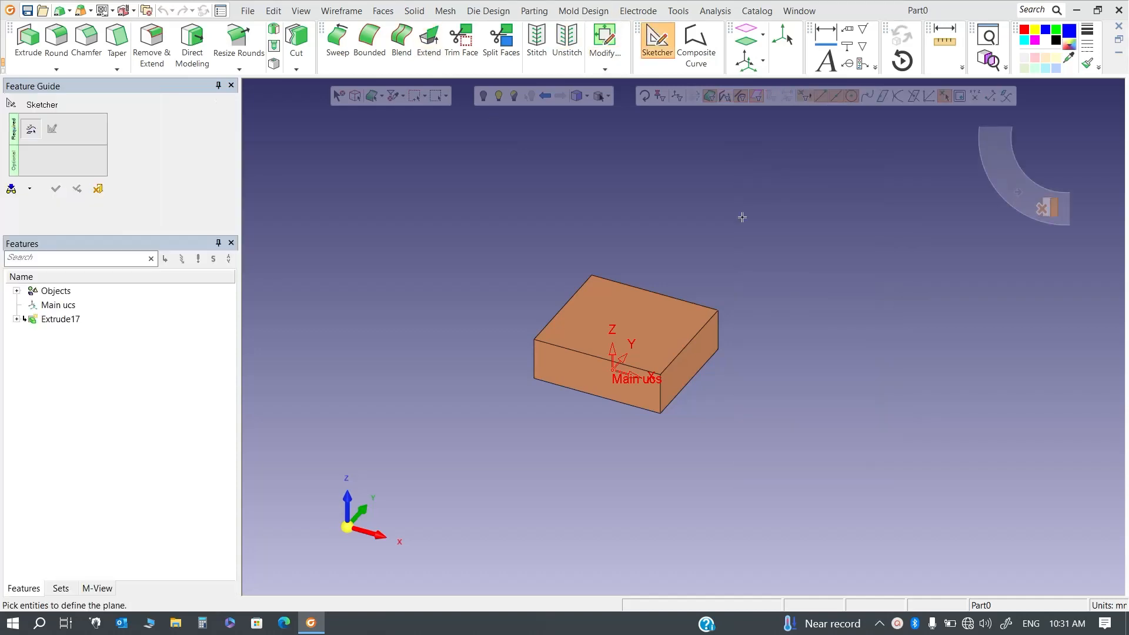
click(1111, 181)
click(722, 239)
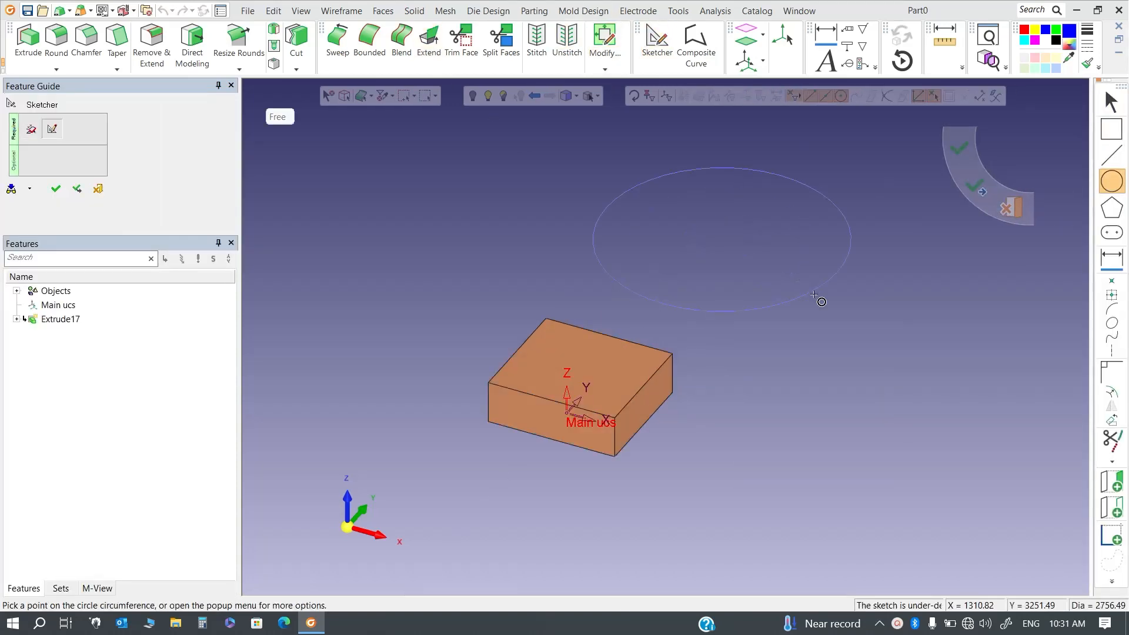
click(788, 278)
right_click(837, 267)
click(850, 280)
Step: Extrude the circle sketch to one side as a new object with a delta of 800 to create a separate cylinder
right_click(834, 276)
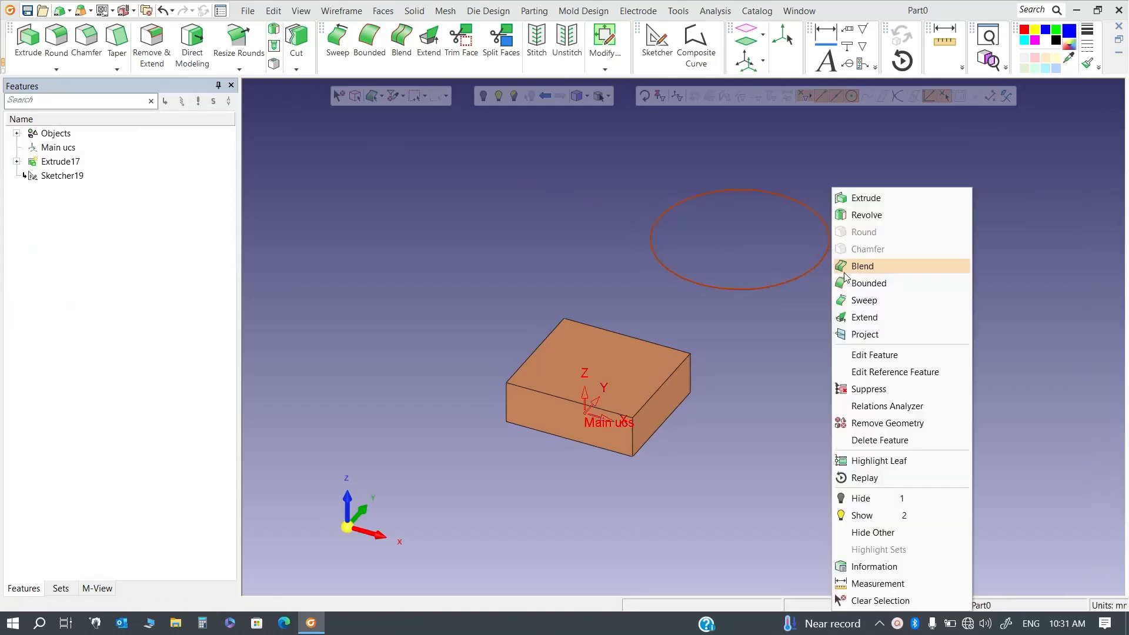
click(875, 200)
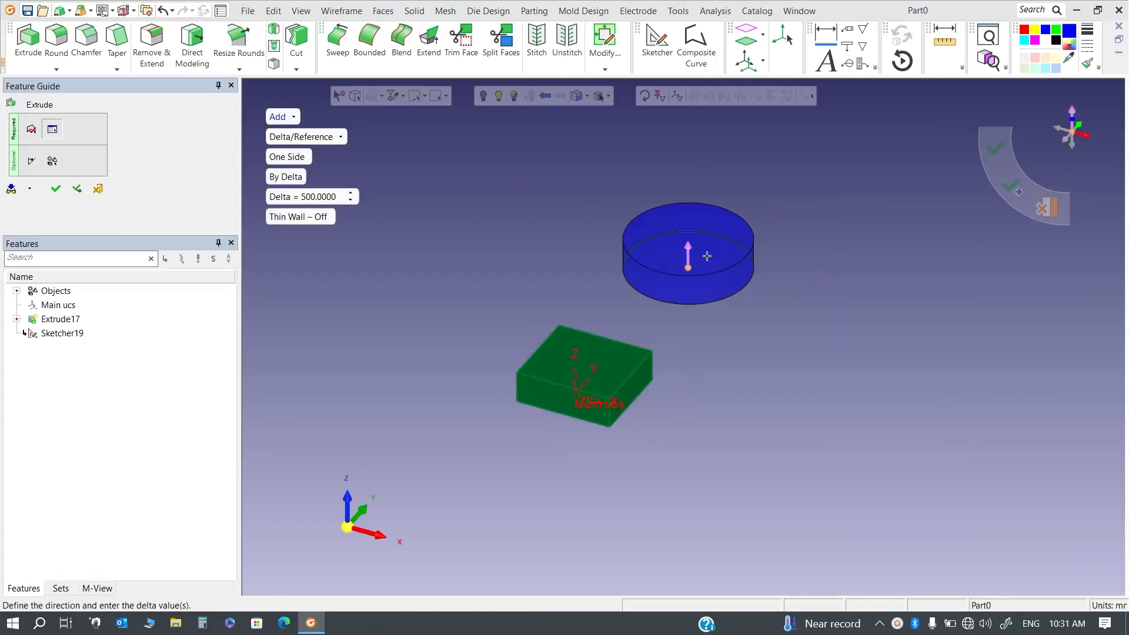
click(292, 116)
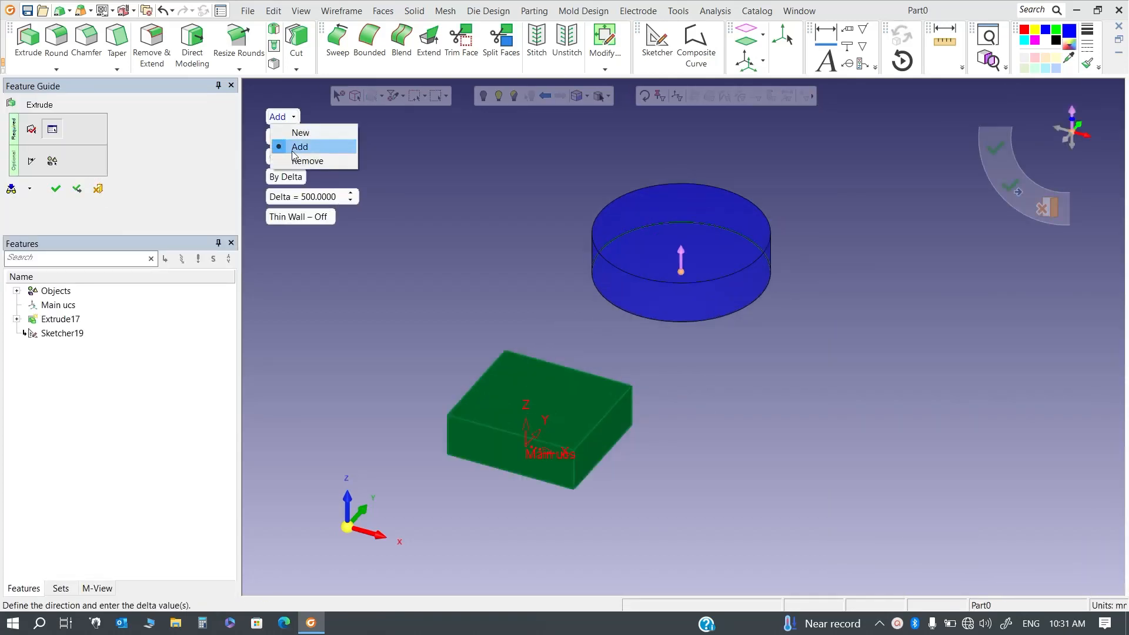
click(301, 132)
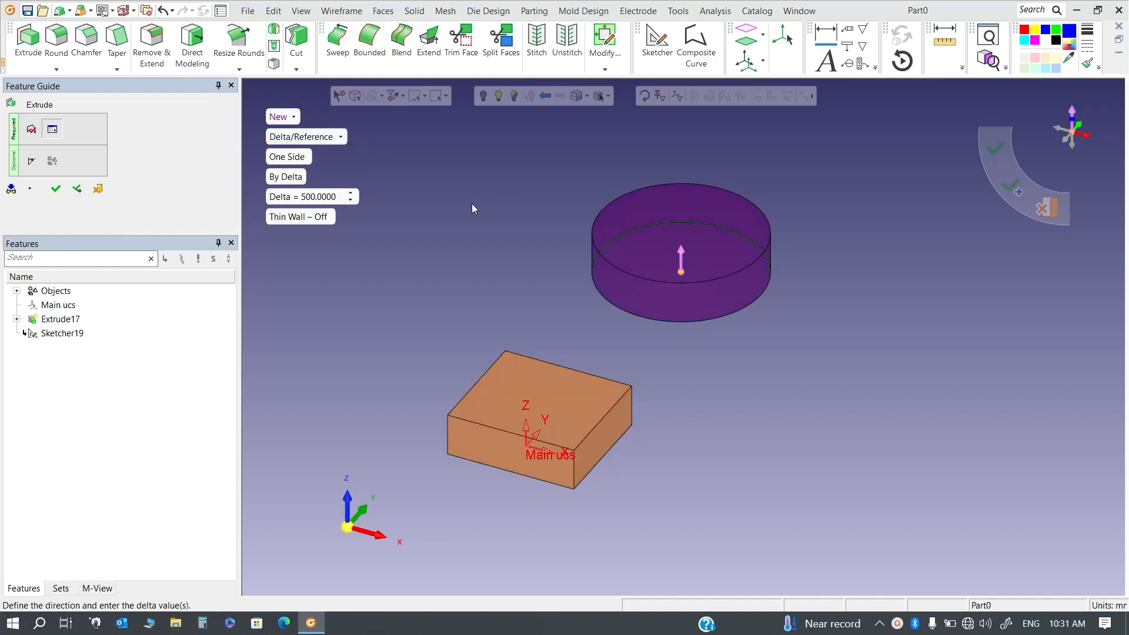
click(328, 201)
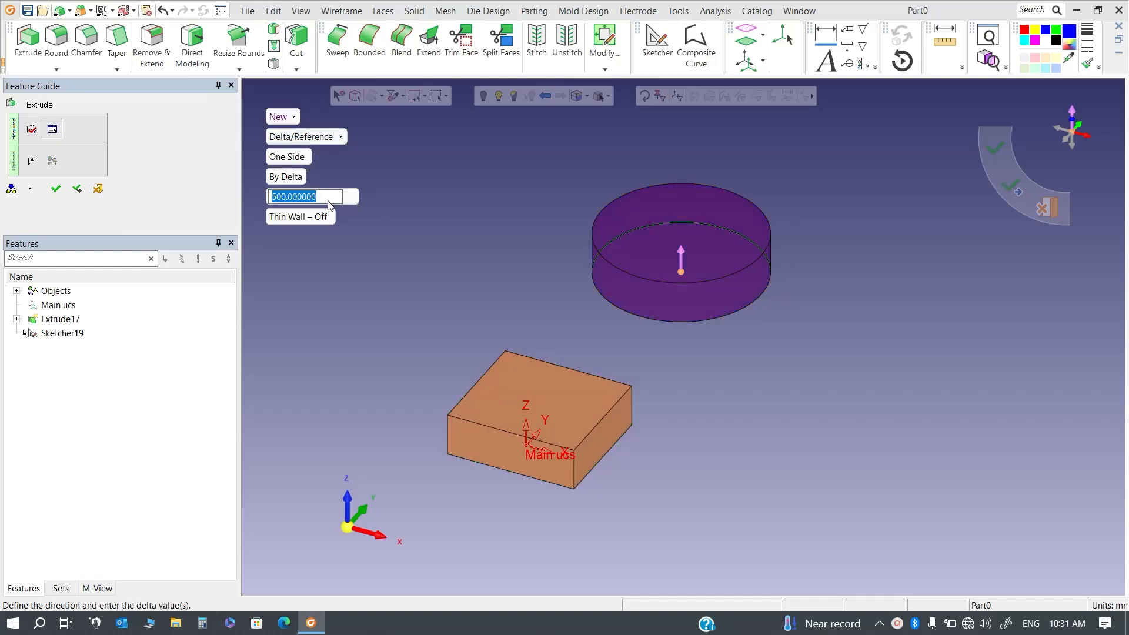
text(800)
key(Return)
right_click(517, 236)
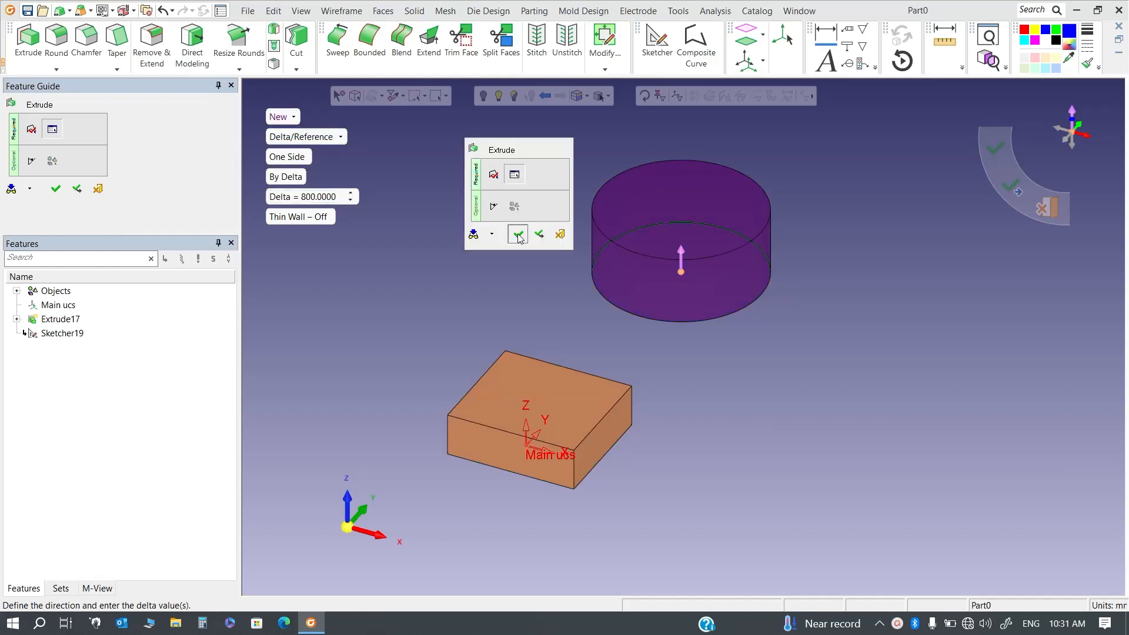
click(518, 235)
Step: Create a UCS By Cylinder on the cylinder's side face with the origin at the centre of its top face
click(342, 11)
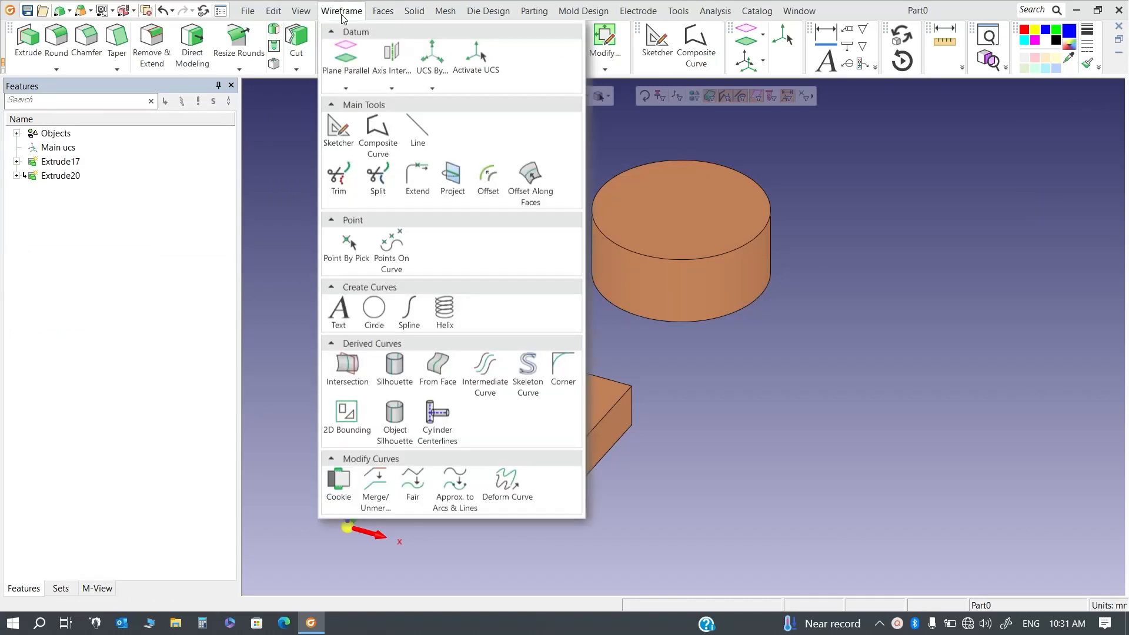
click(435, 84)
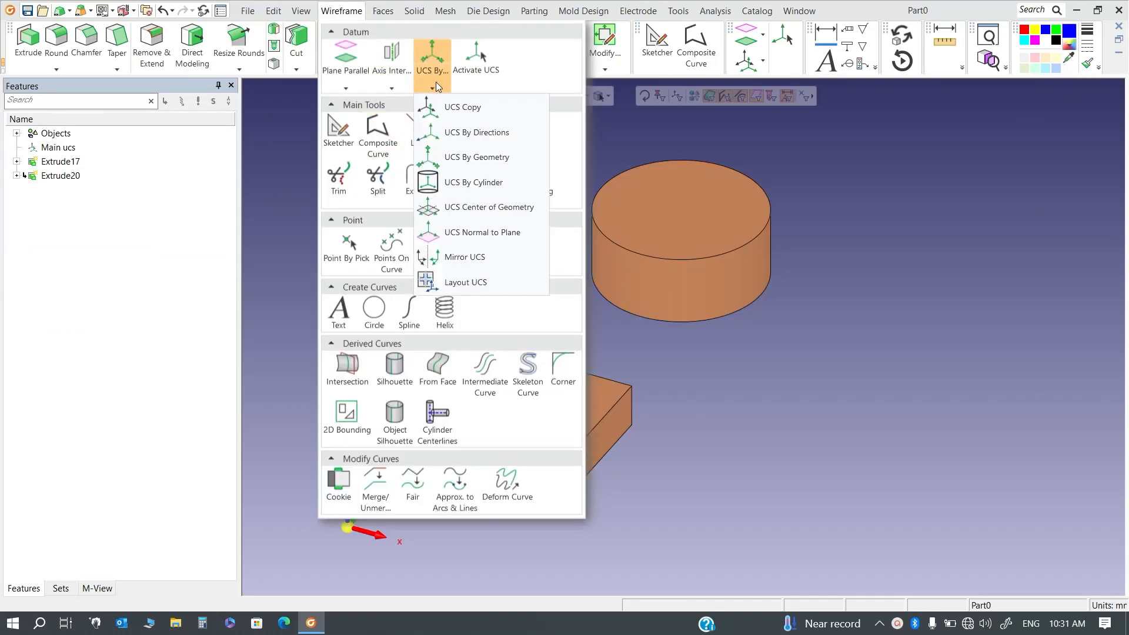
click(484, 182)
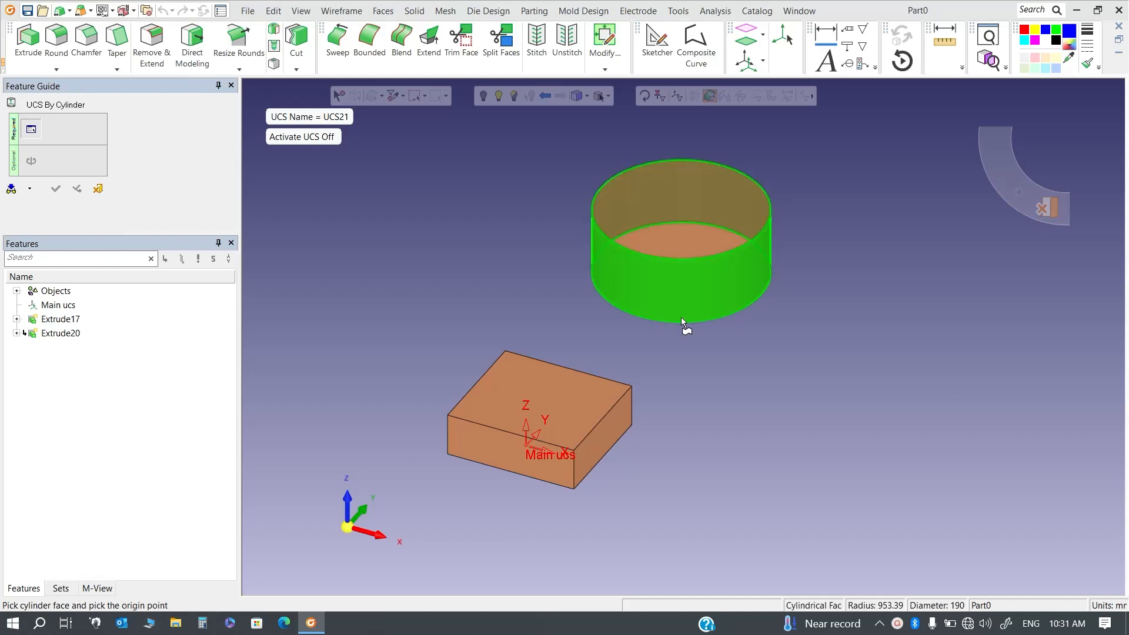
click(701, 315)
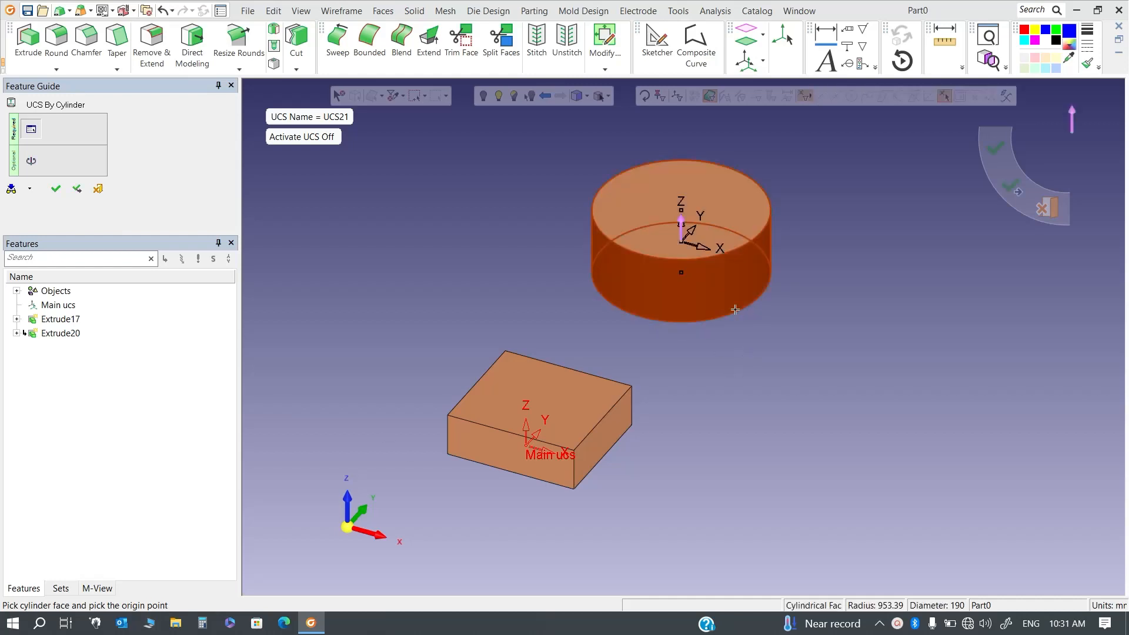
middle_drag(703, 321, 643, 346)
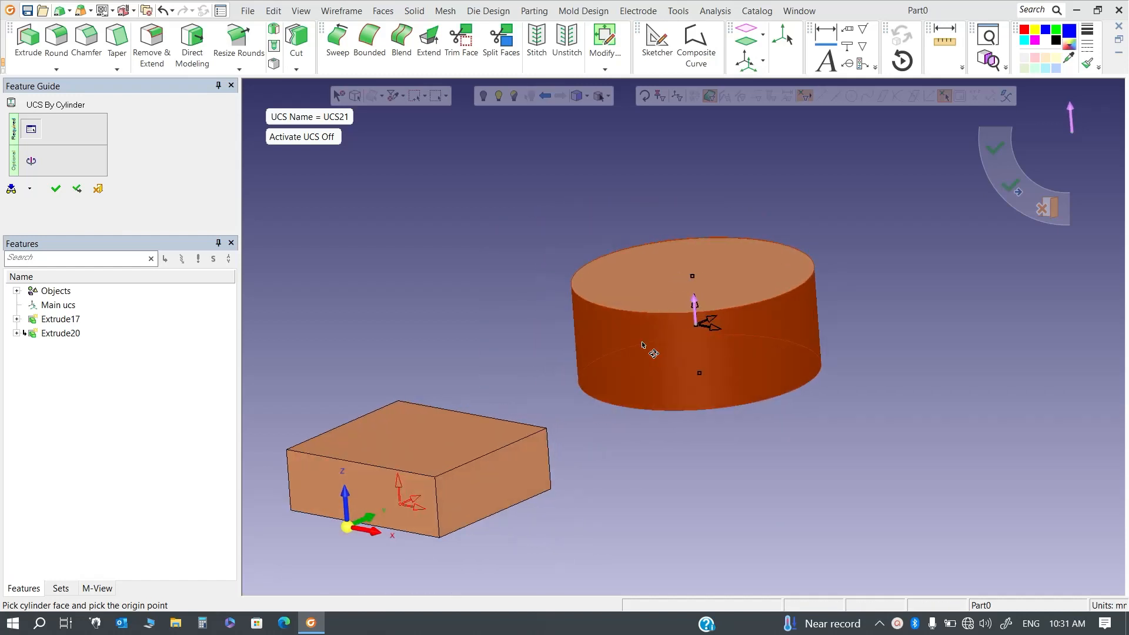
click(701, 329)
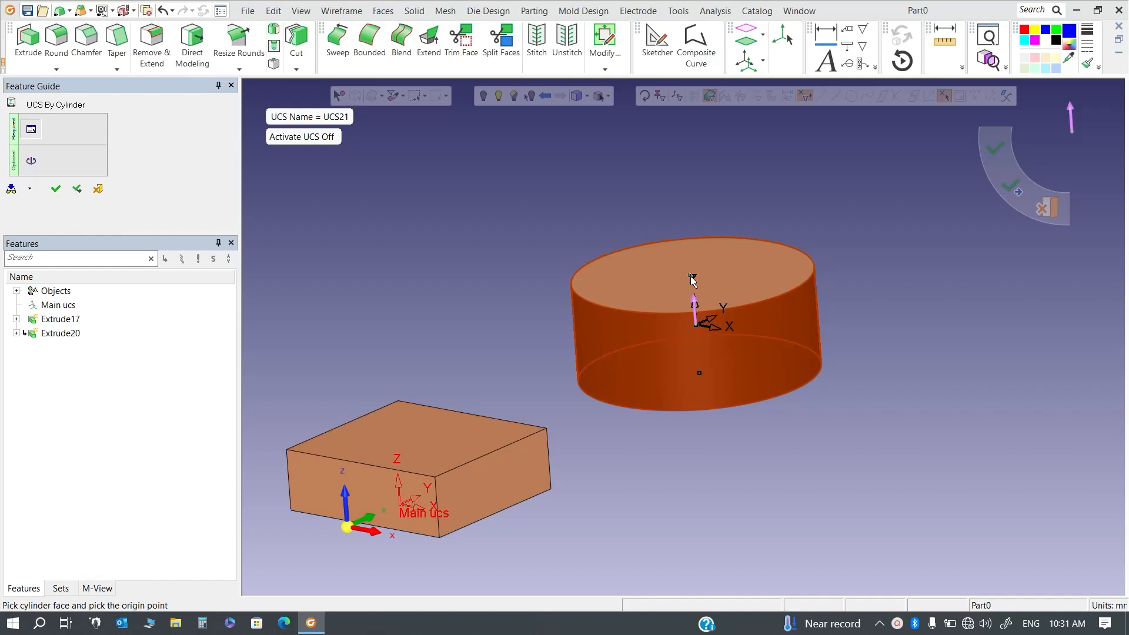
click(694, 278)
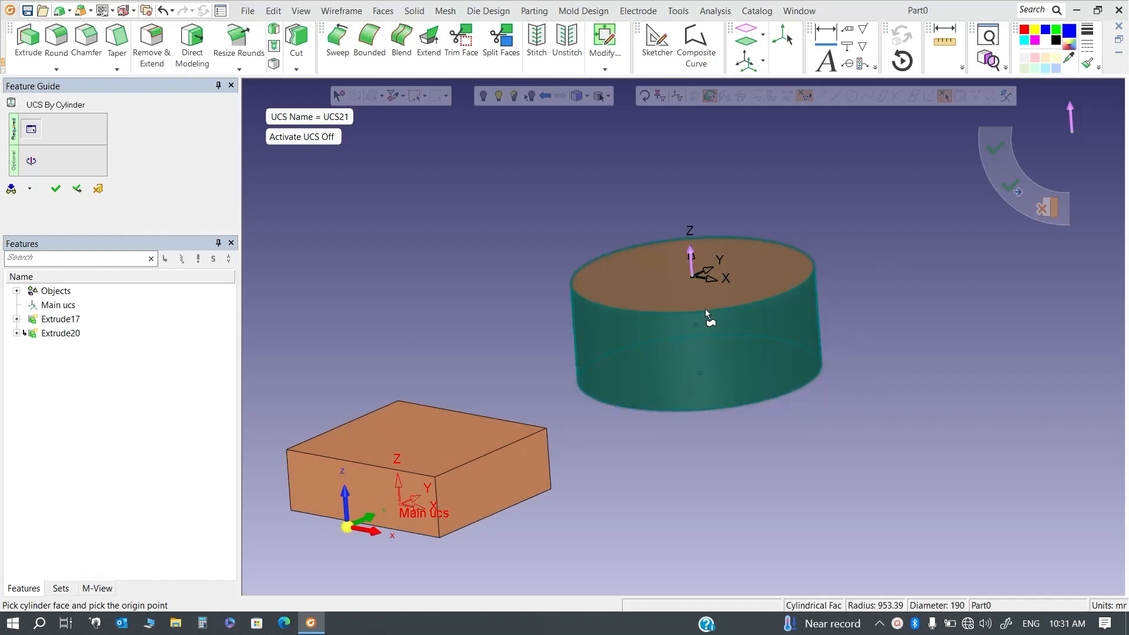
click(659, 351)
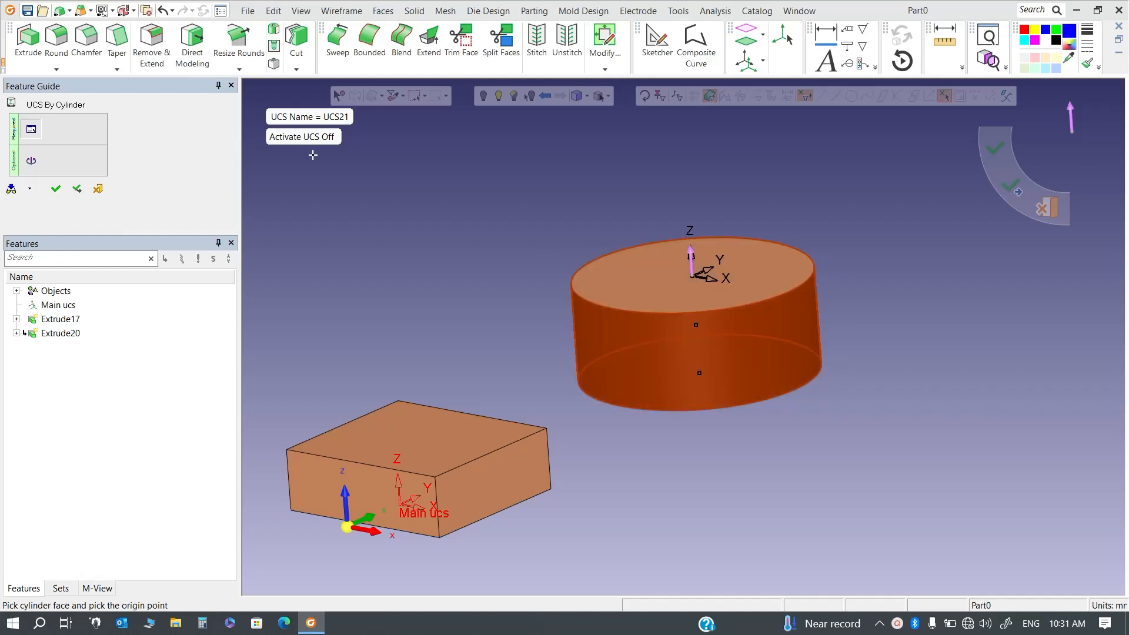
middle_click(513, 189)
Step: Start a UCS Center of Geometry and select the whole block as its geometry
scroll(705, 308, down, 5)
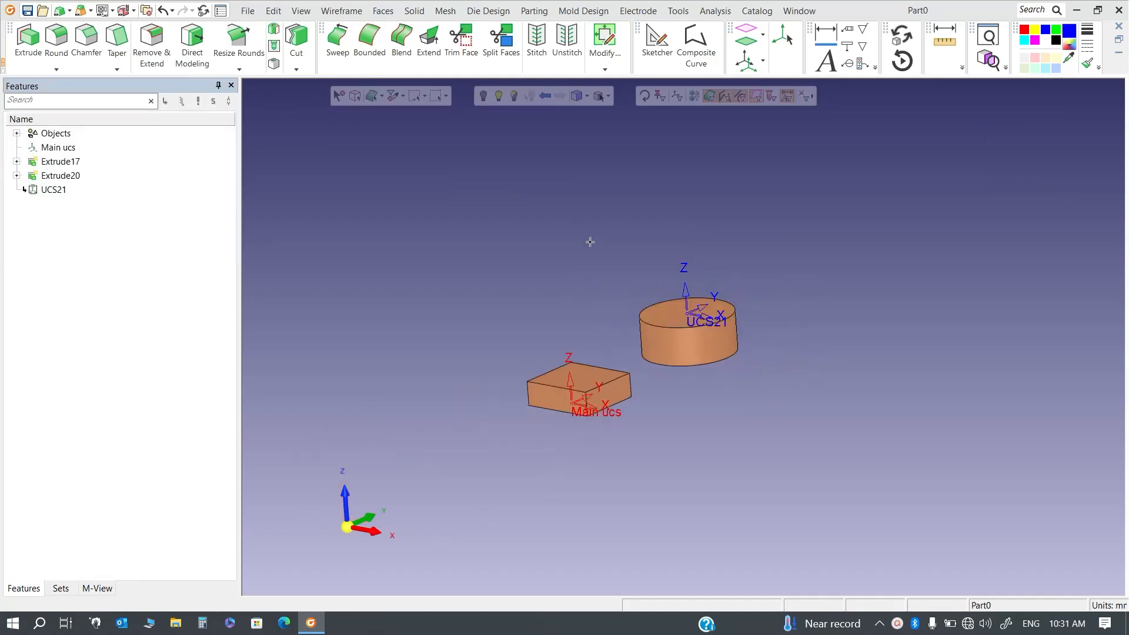
scroll(562, 258, up, 3)
scroll(563, 258, up, 1)
scroll(596, 204, down, 4)
scroll(747, 388, up, 3)
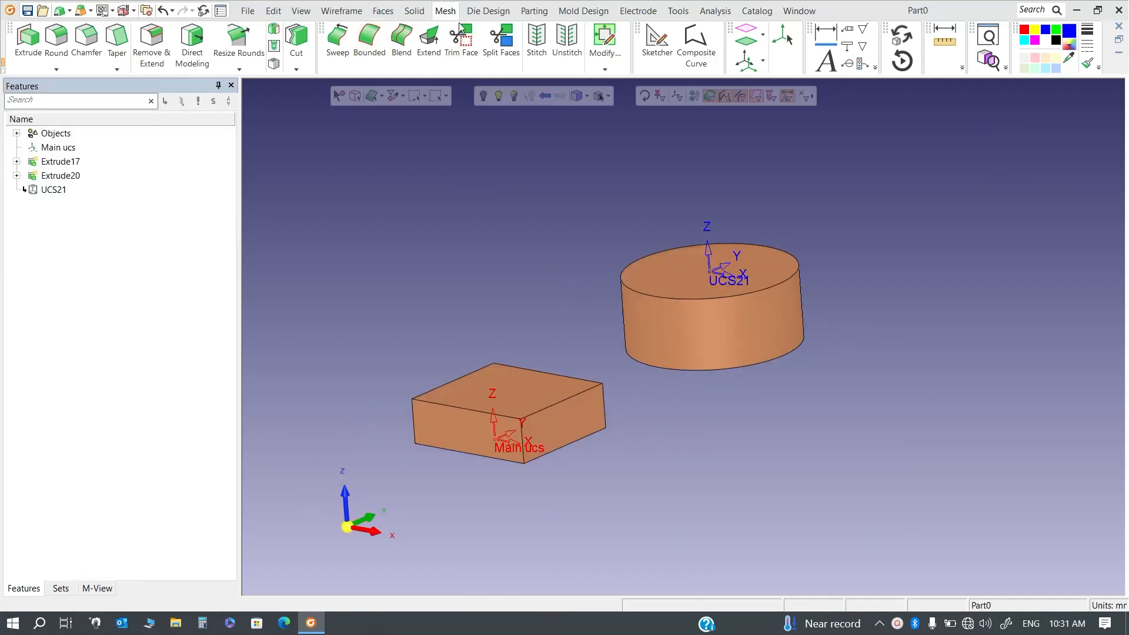
click(345, 11)
click(428, 86)
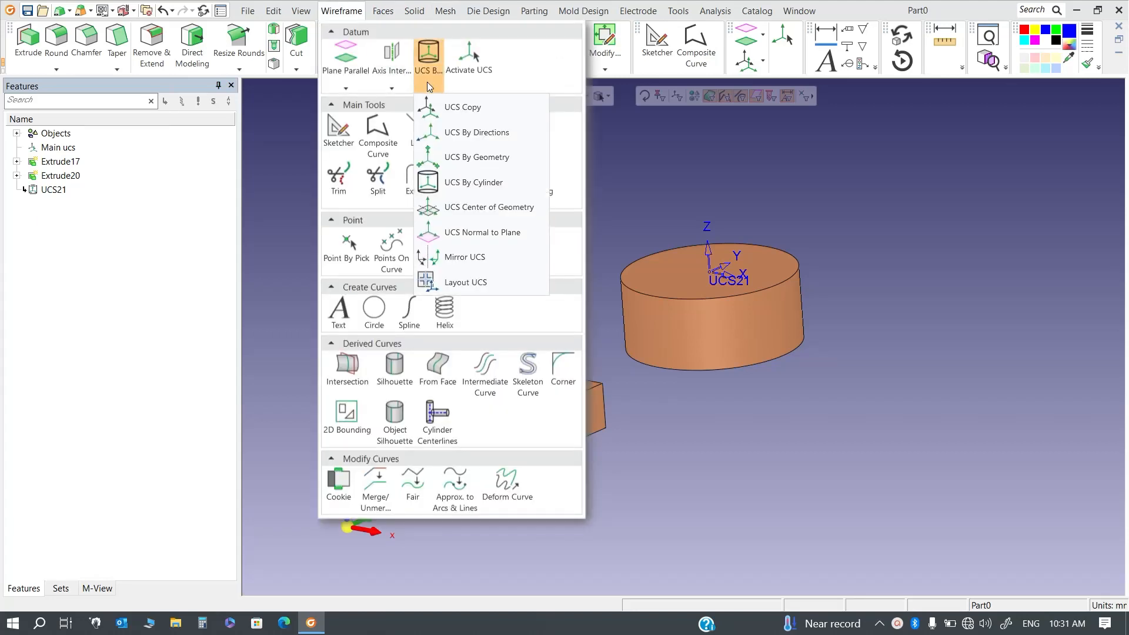
click(503, 207)
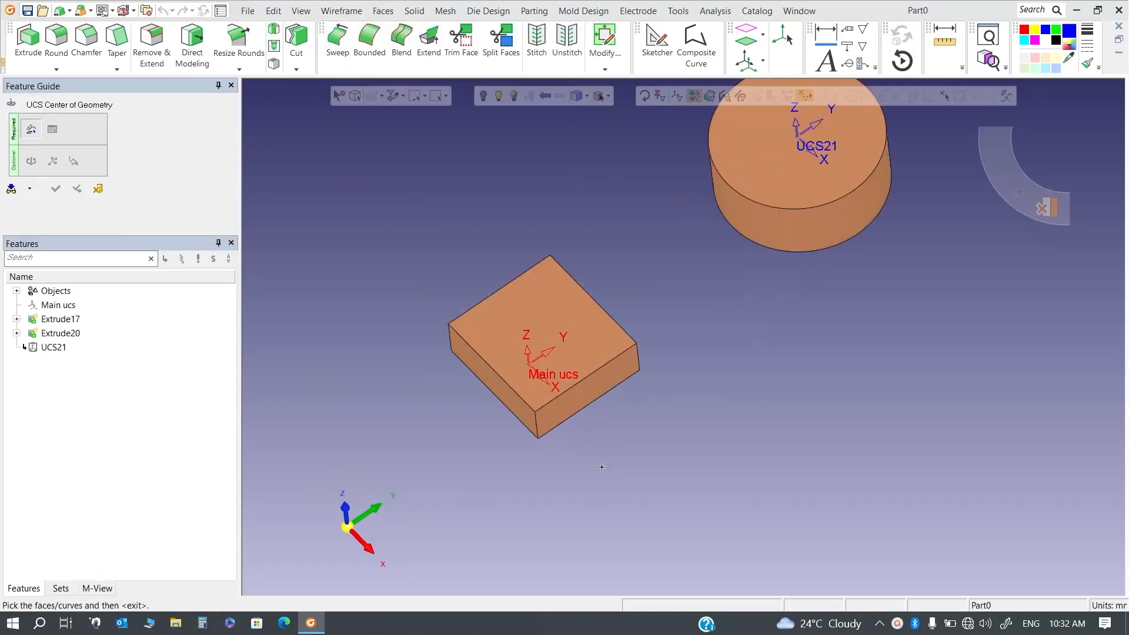
drag(445, 228, 689, 458)
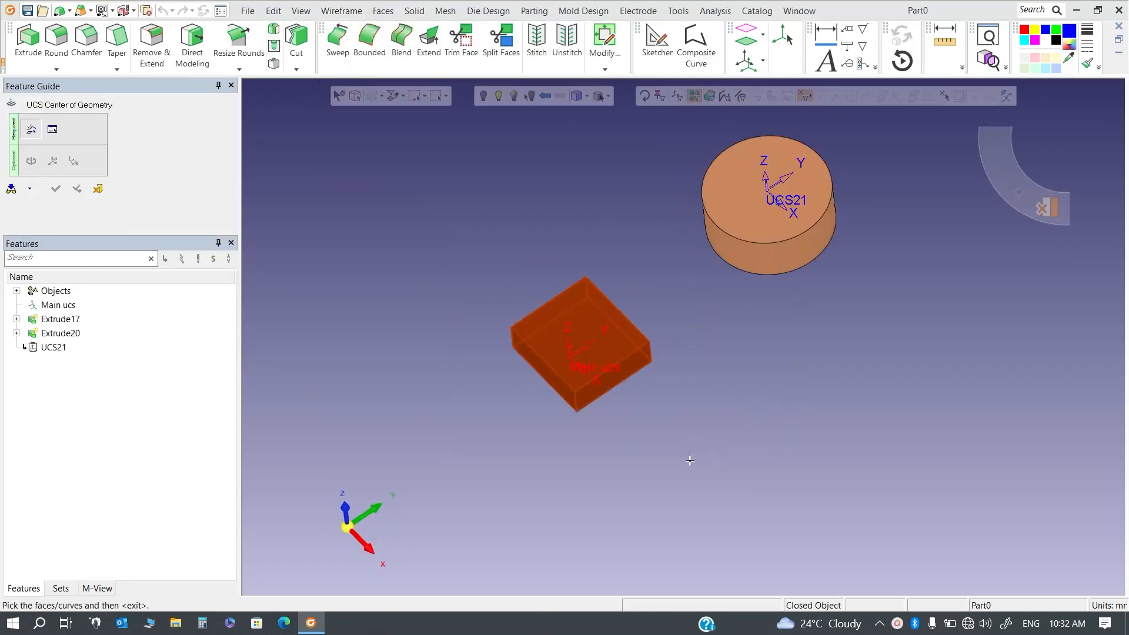
middle_click(594, 239)
Step: Keep the Without Box option and create the UCS with its origin at the midpoint of the block's vertical edge nearest the cylinder
middle_drag(618, 384, 661, 337)
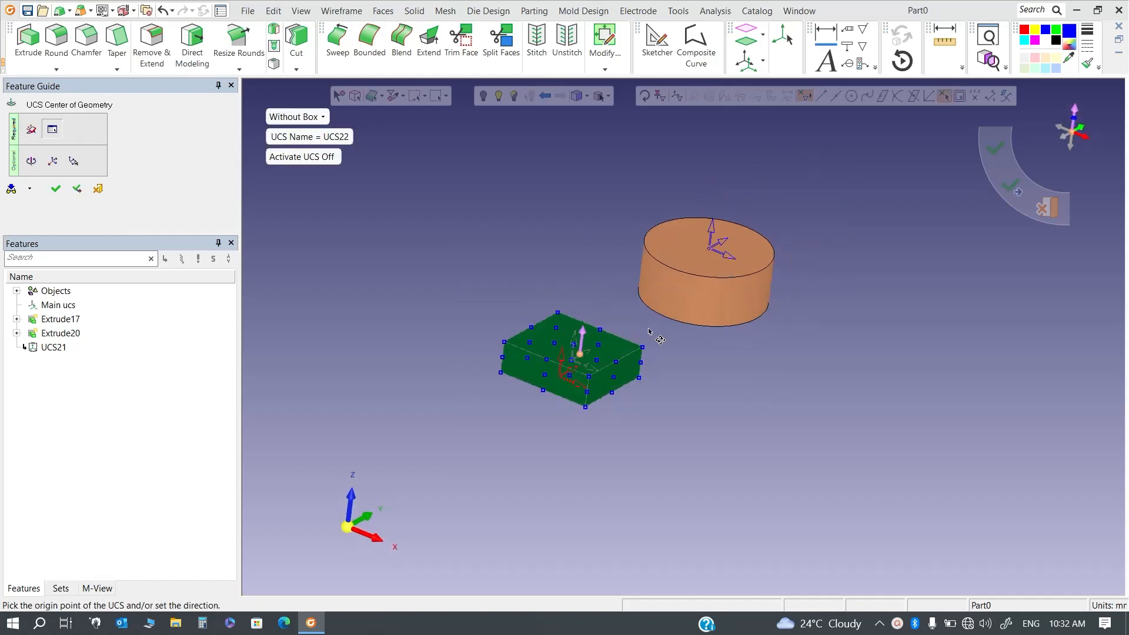
click(322, 118)
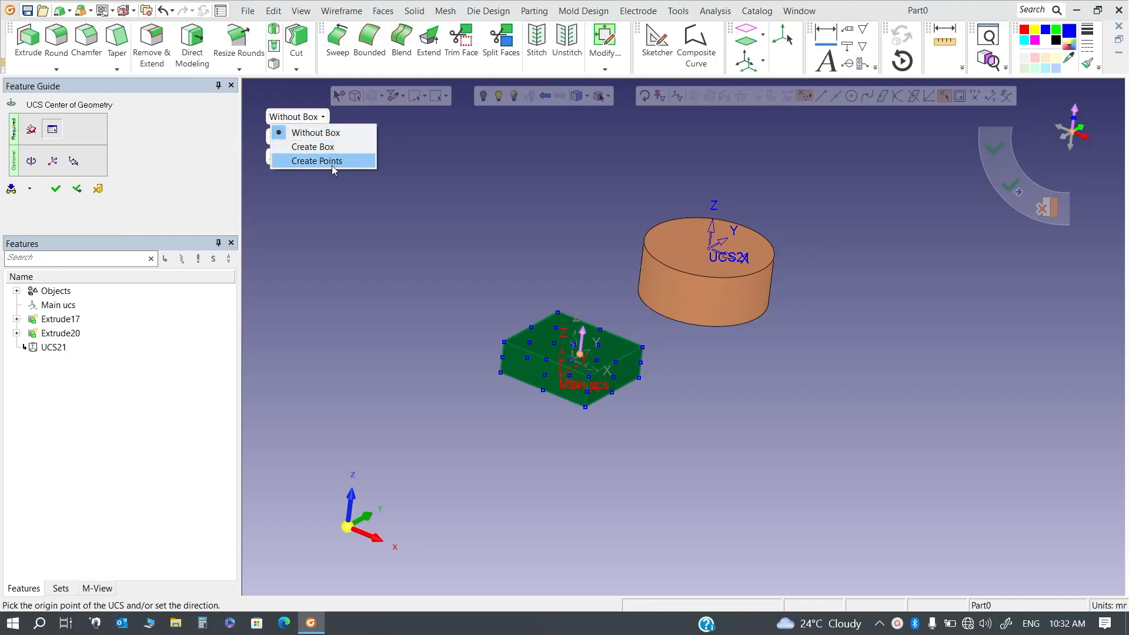
click(336, 133)
scroll(569, 398, up, 2)
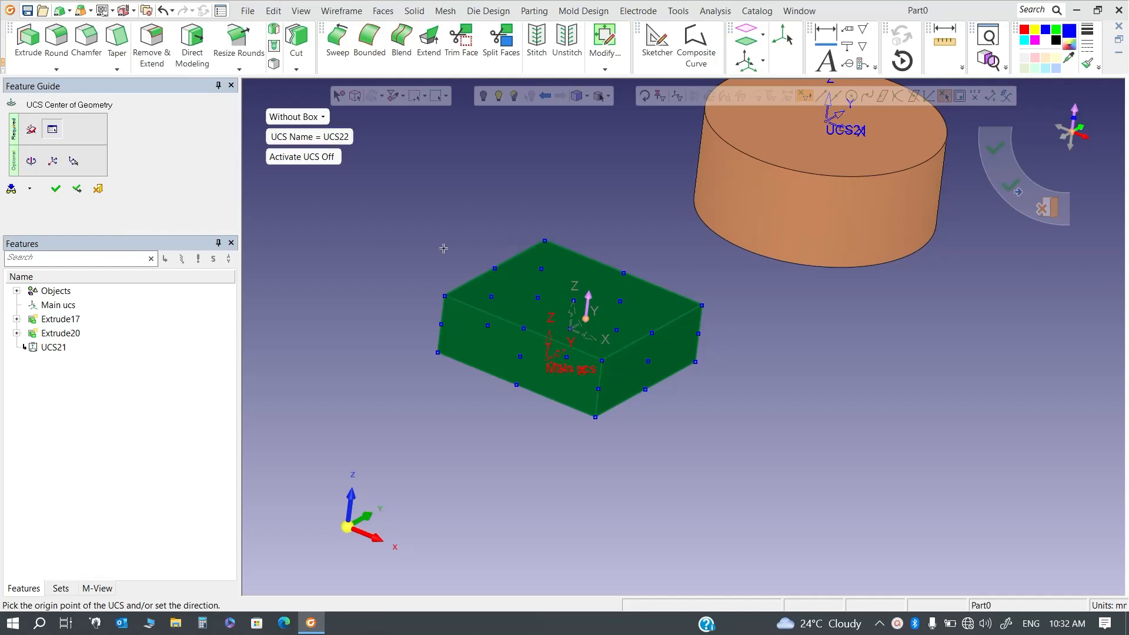
scroll(606, 362, up, 2)
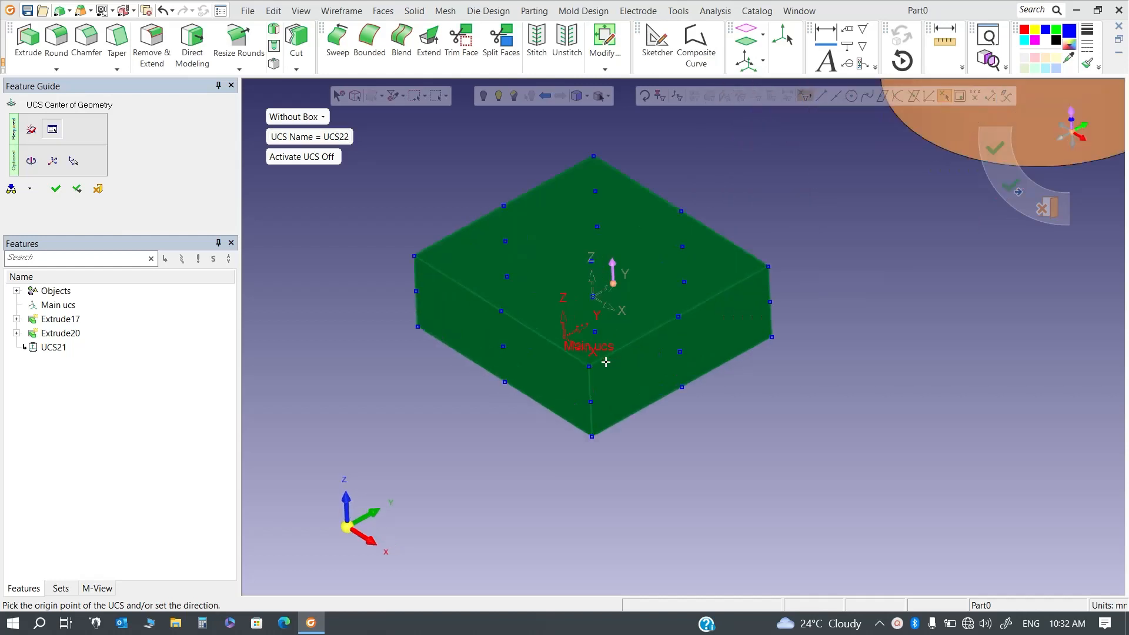
middle_drag(627, 307, 641, 274)
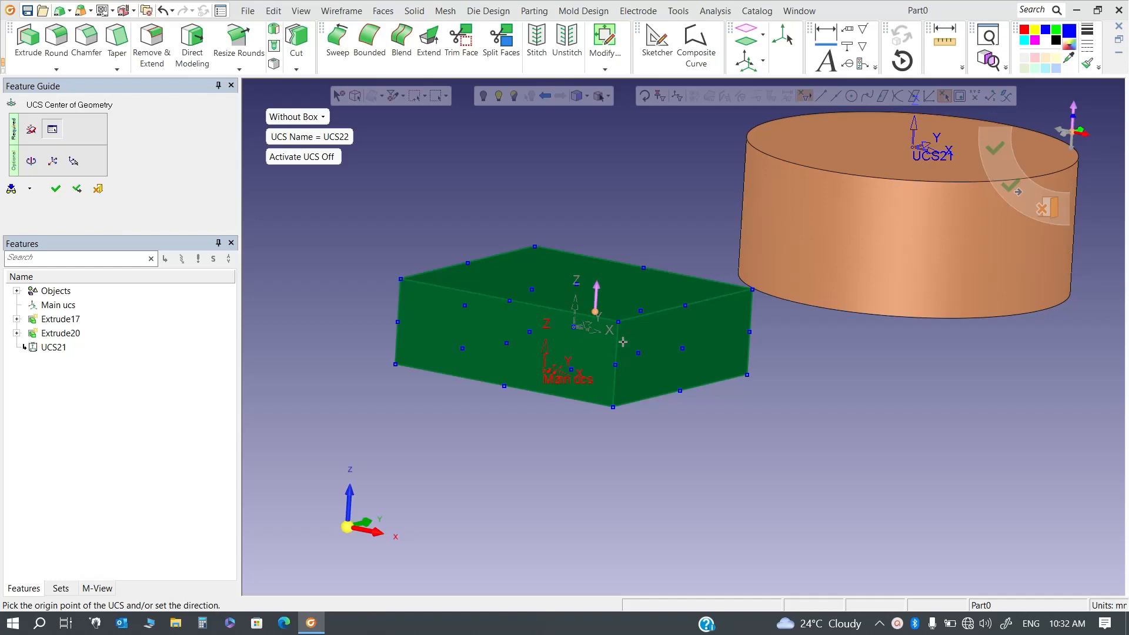
click(534, 245)
click(750, 332)
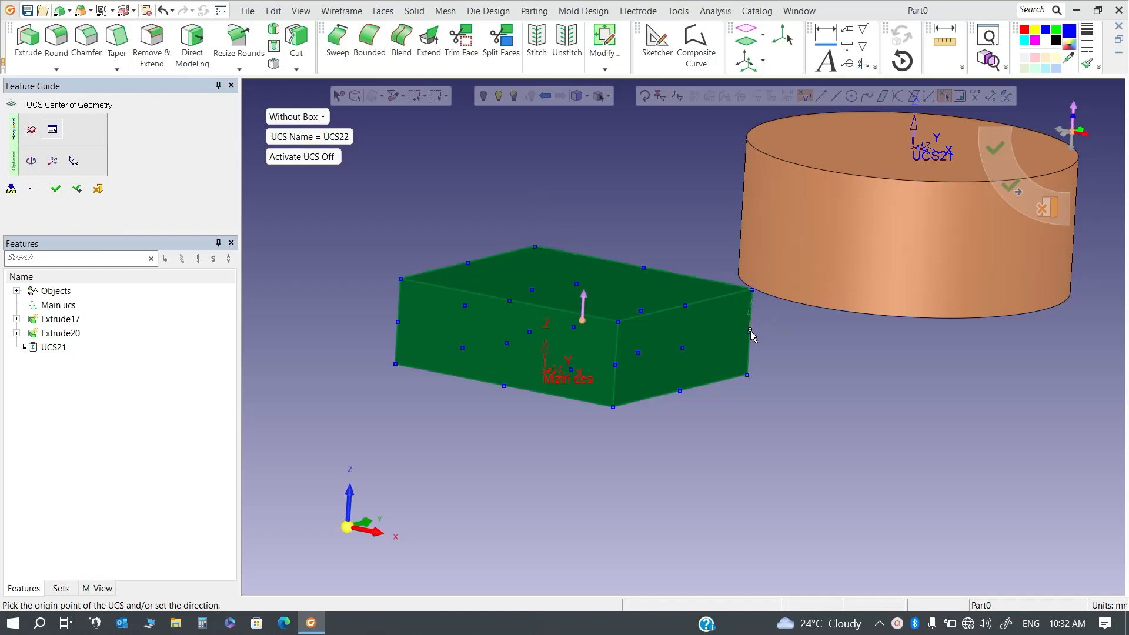
middle_click(604, 168)
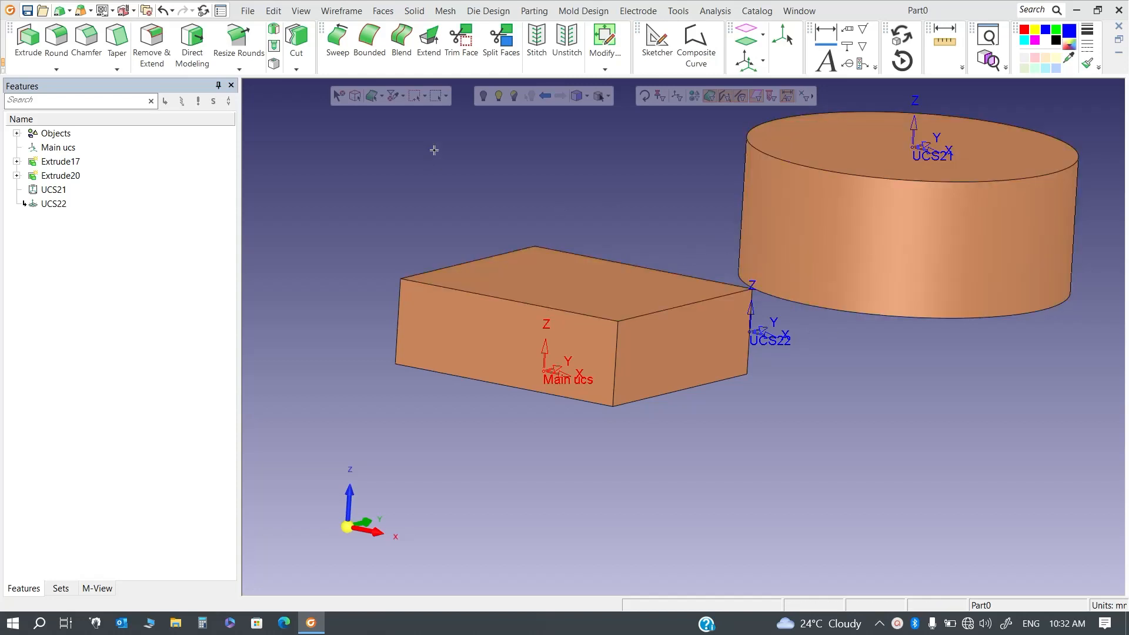
Step: Try UCS Normal to Plane on the block's top face
click(344, 12)
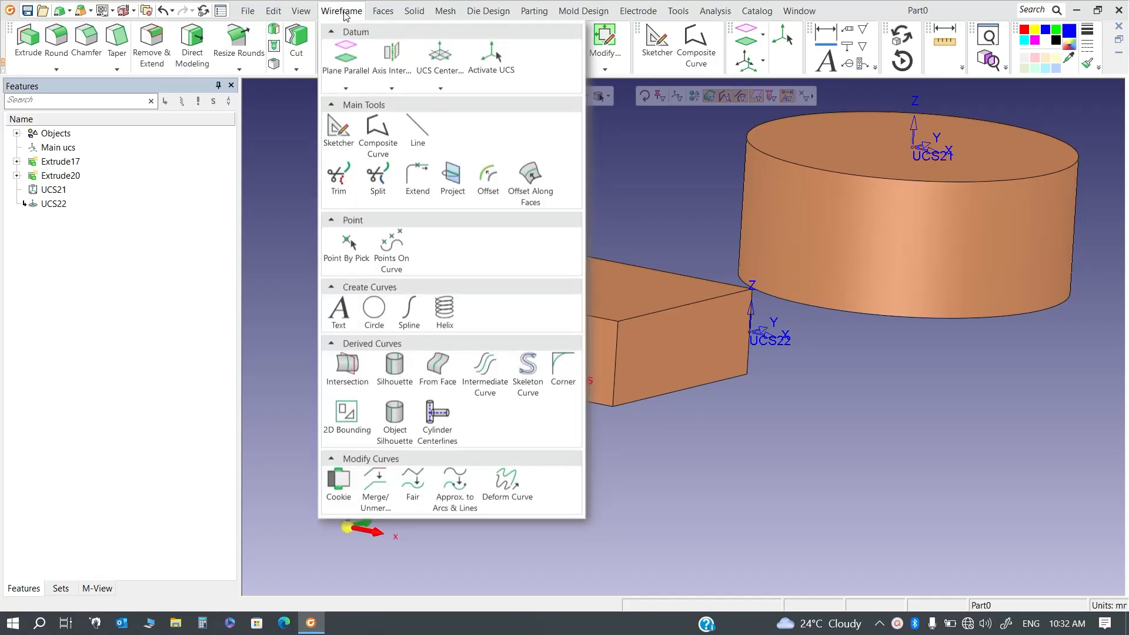
click(439, 88)
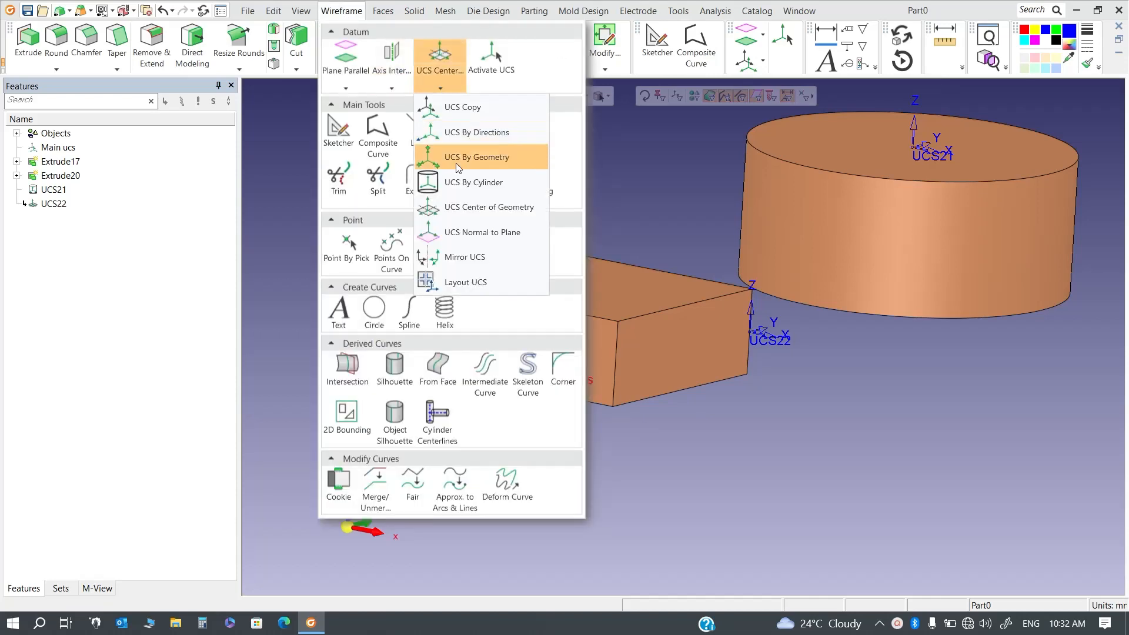
click(498, 233)
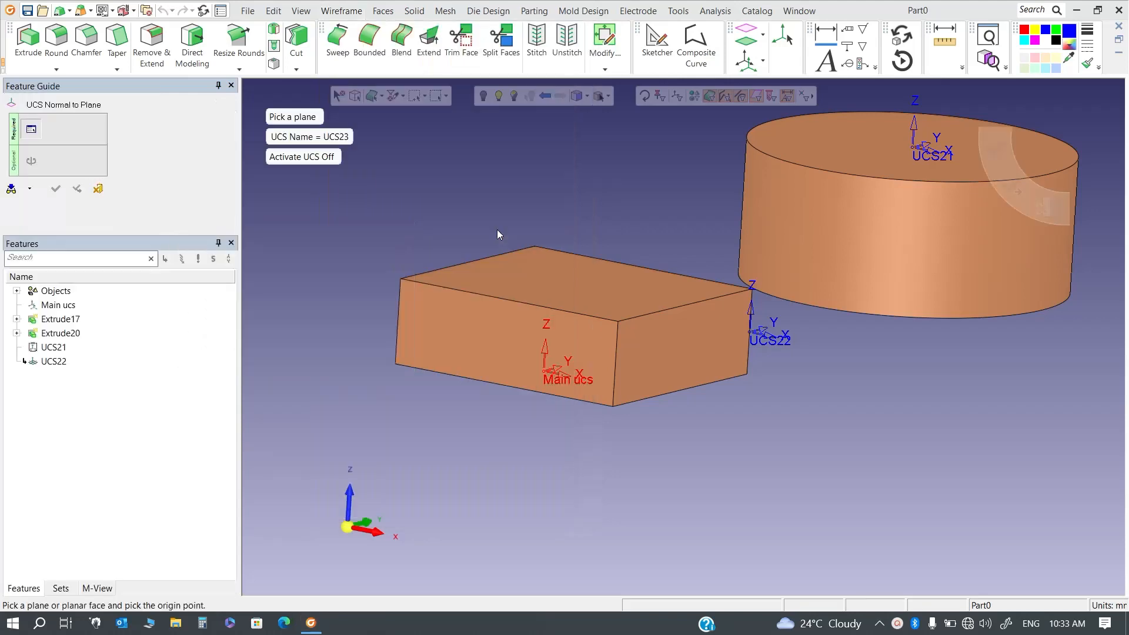
click(582, 298)
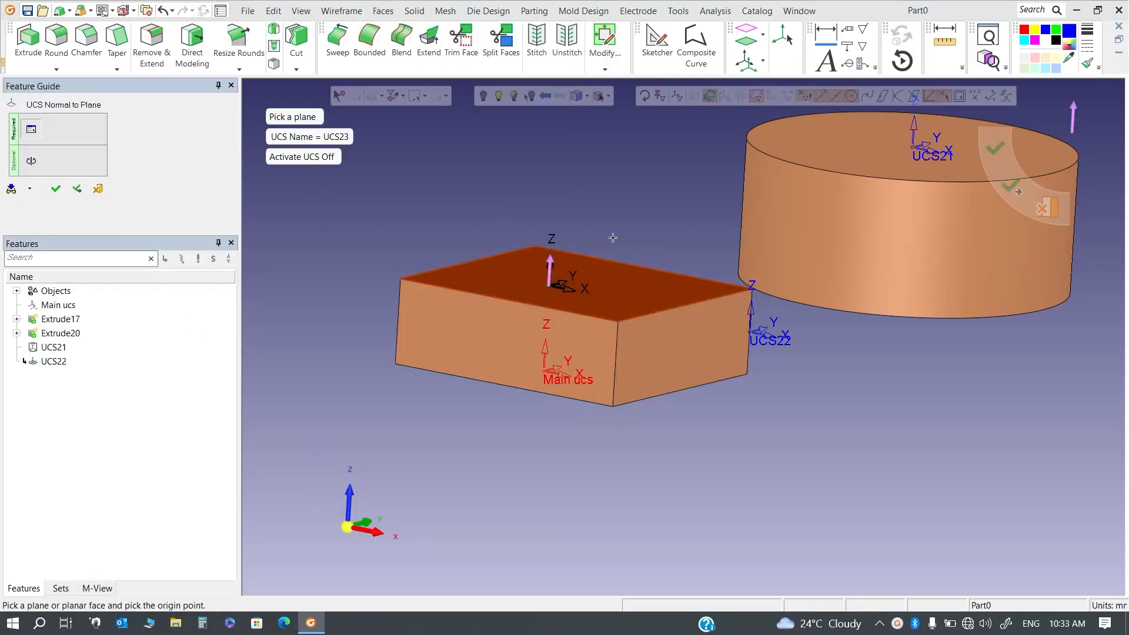
Step: Try the block's +X side face with the origin at its upper front corner, and discard the UCS Normal to Plane definition
middle_drag(612, 238, 575, 230)
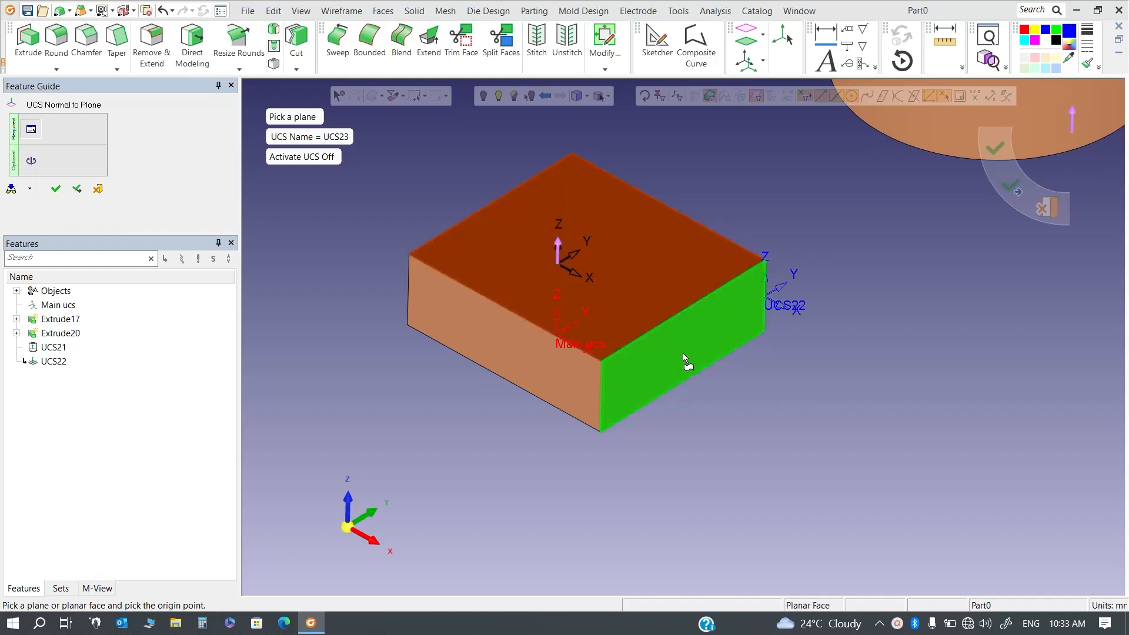
click(683, 353)
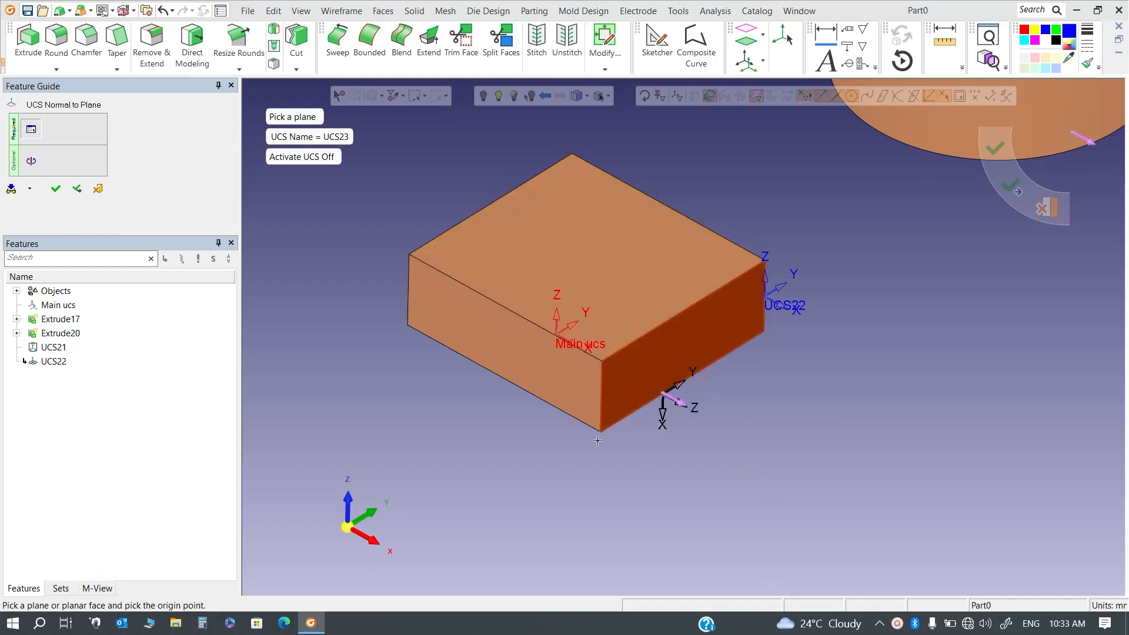
click(597, 435)
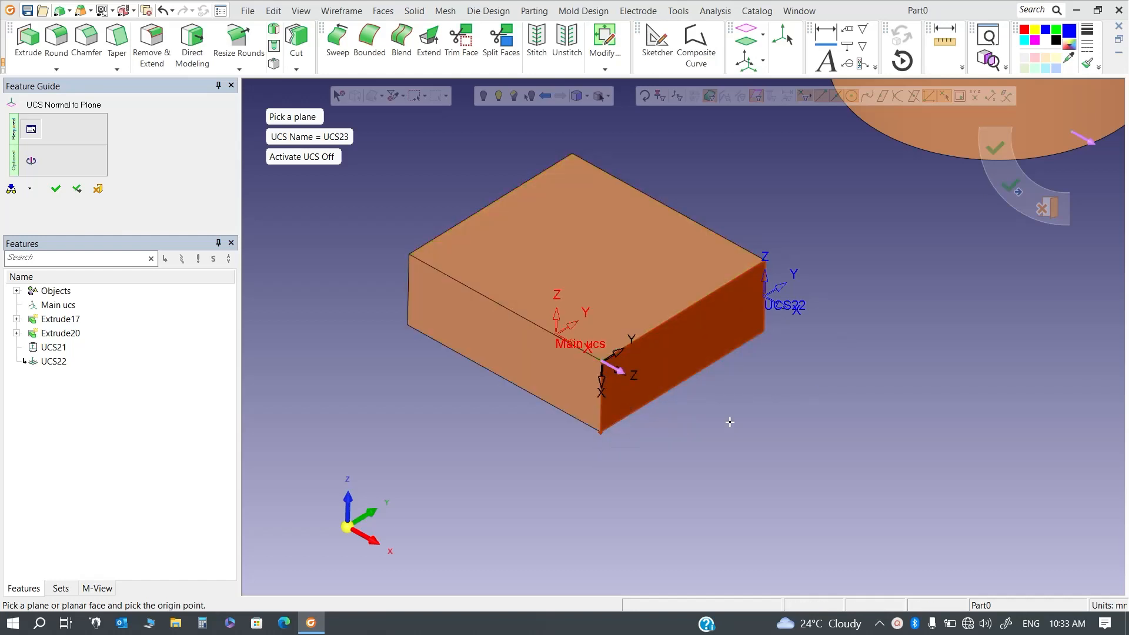
click(752, 350)
click(408, 259)
click(470, 291)
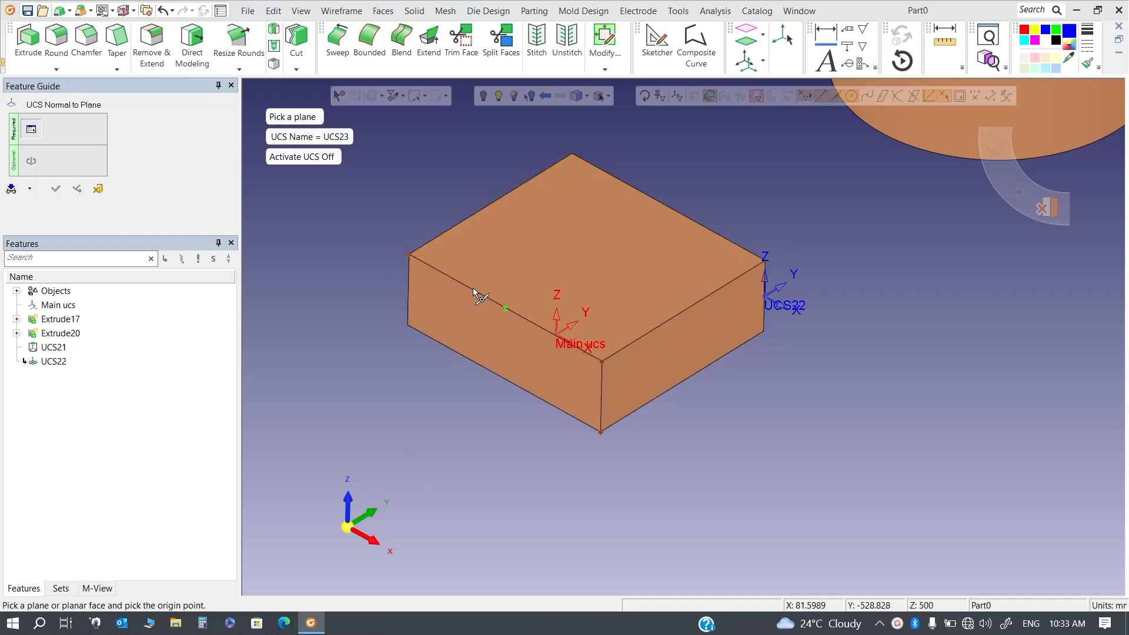
click(98, 188)
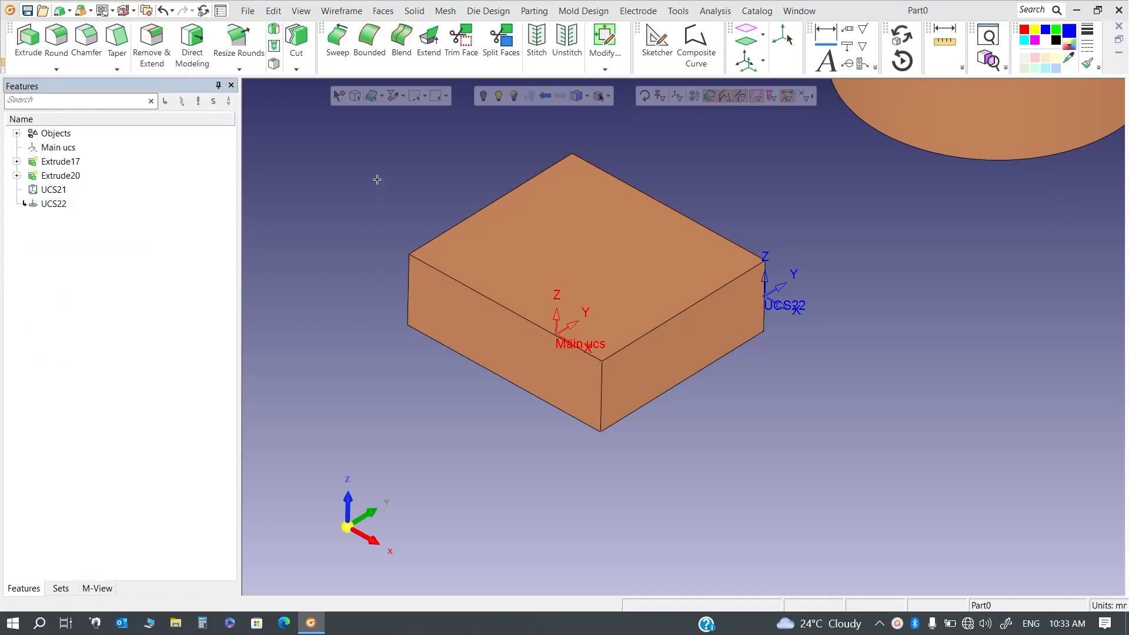
Step: Try Mirror UCS on the coordinate system at the block's vertical edge, using the block's front -Y side face as the mirror plane
click(341, 10)
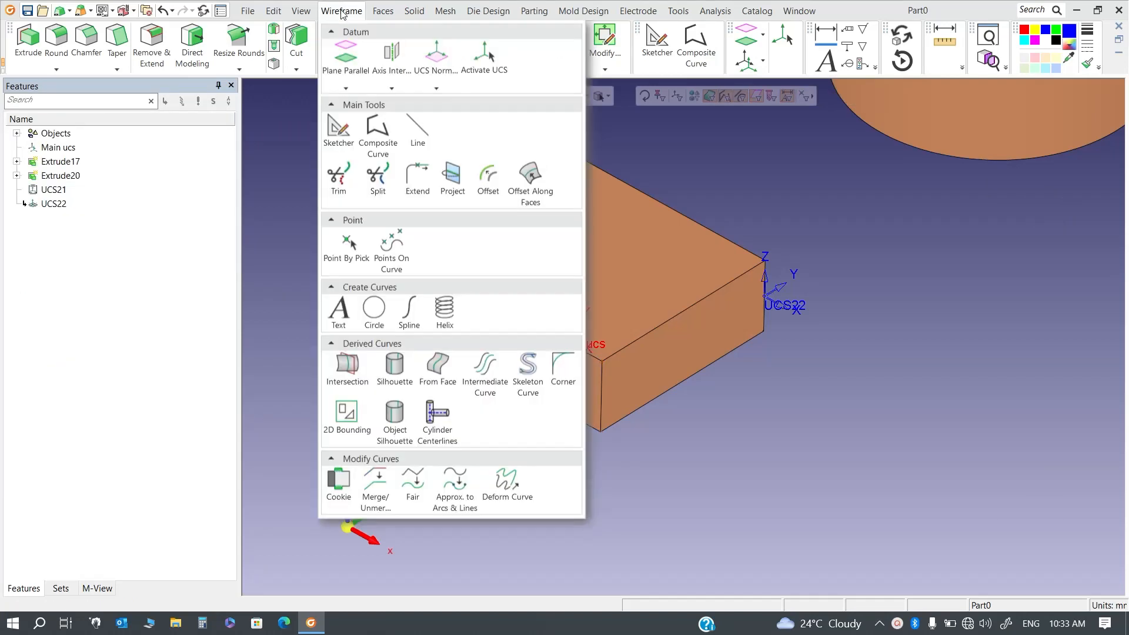
click(436, 90)
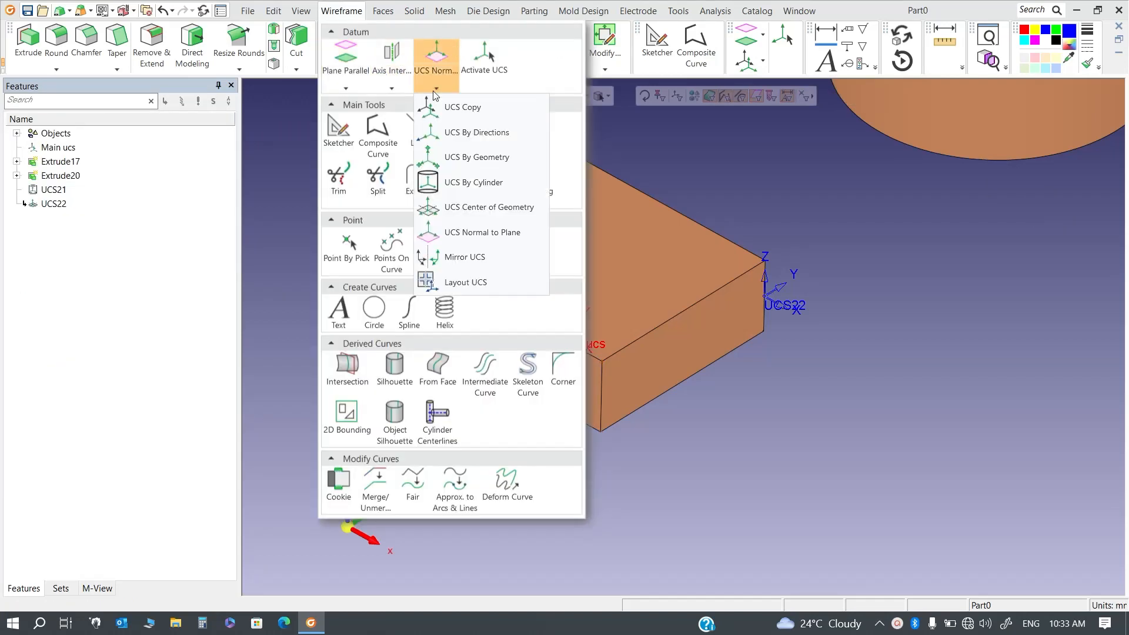
click(499, 260)
click(793, 301)
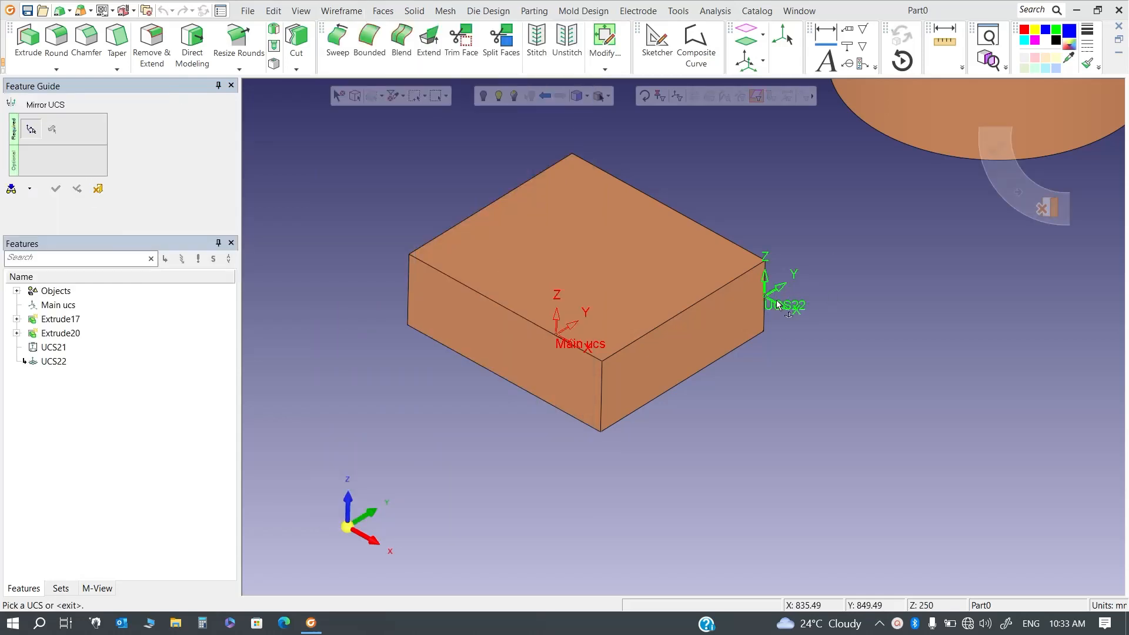
scroll(637, 387, down, 2)
click(602, 374)
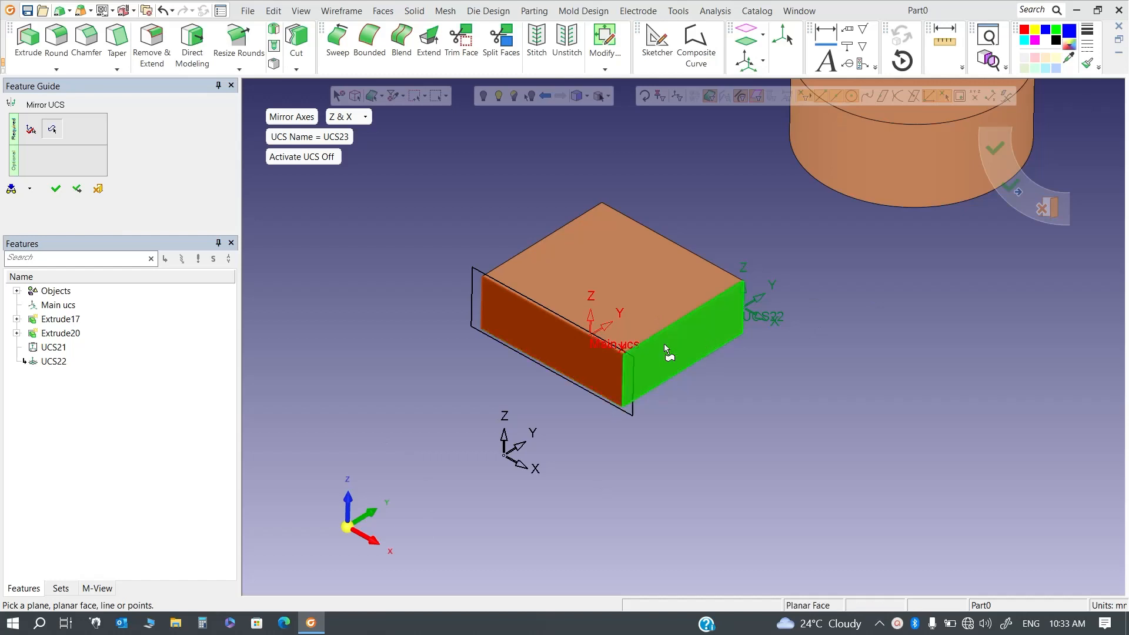
Step: Try X & Y as the mirror axes, and discard the Mirror UCS definition
click(362, 117)
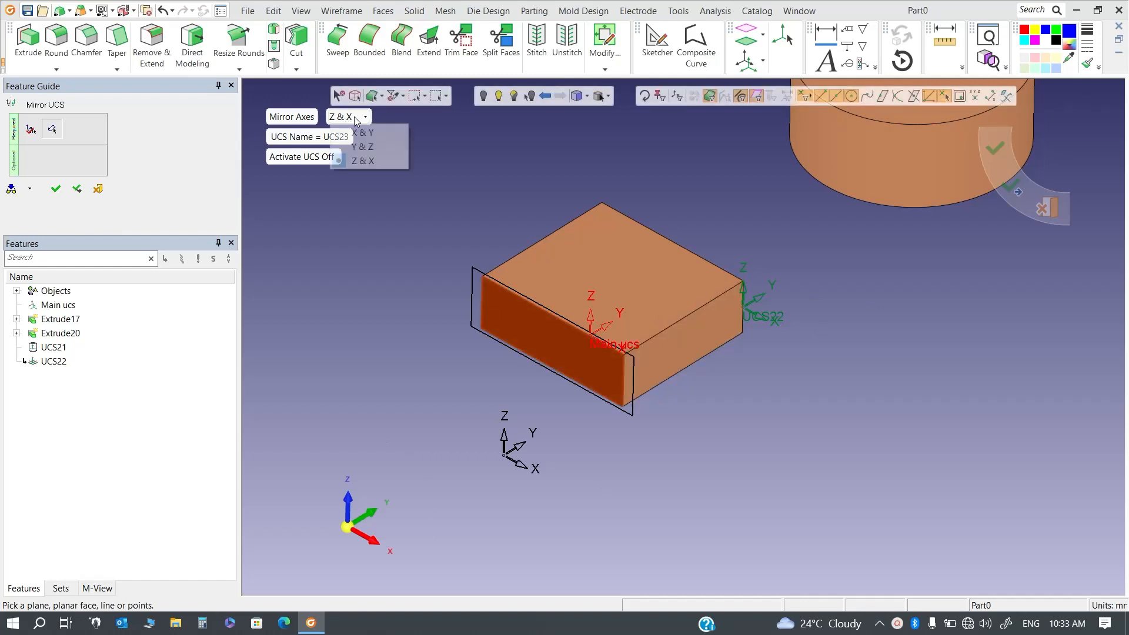
click(383, 133)
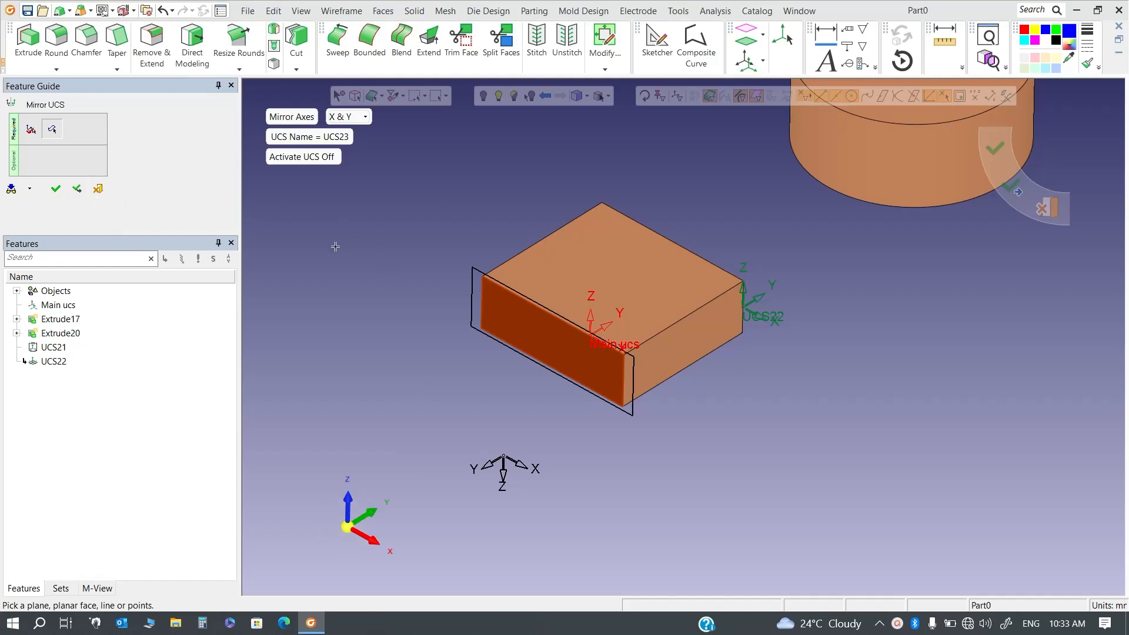
click(90, 188)
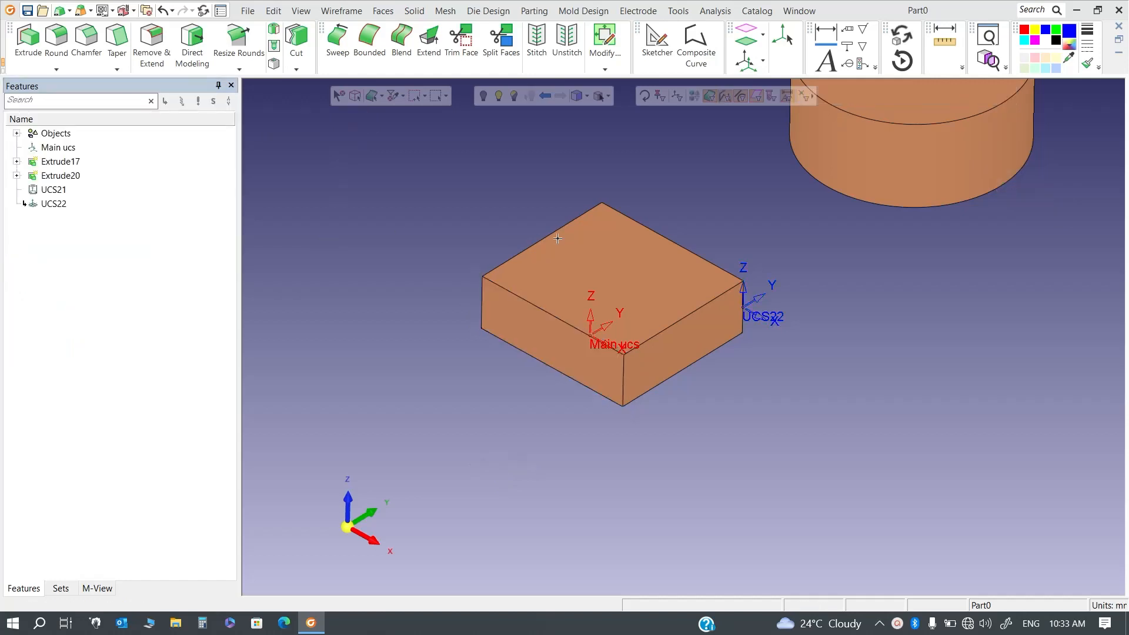
click(341, 10)
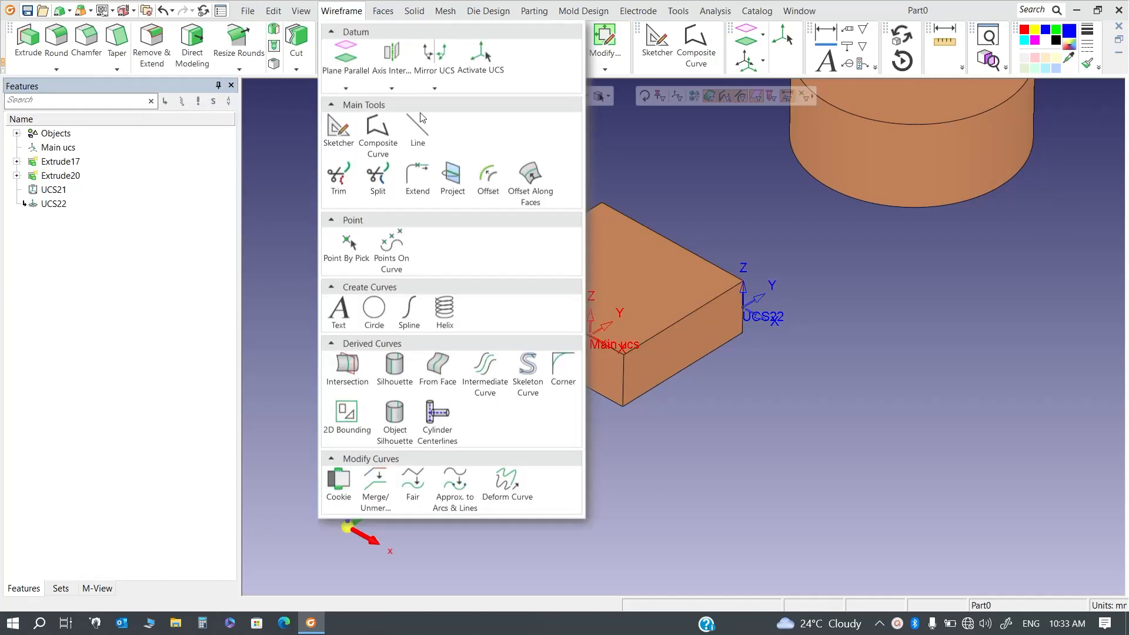
click(442, 81)
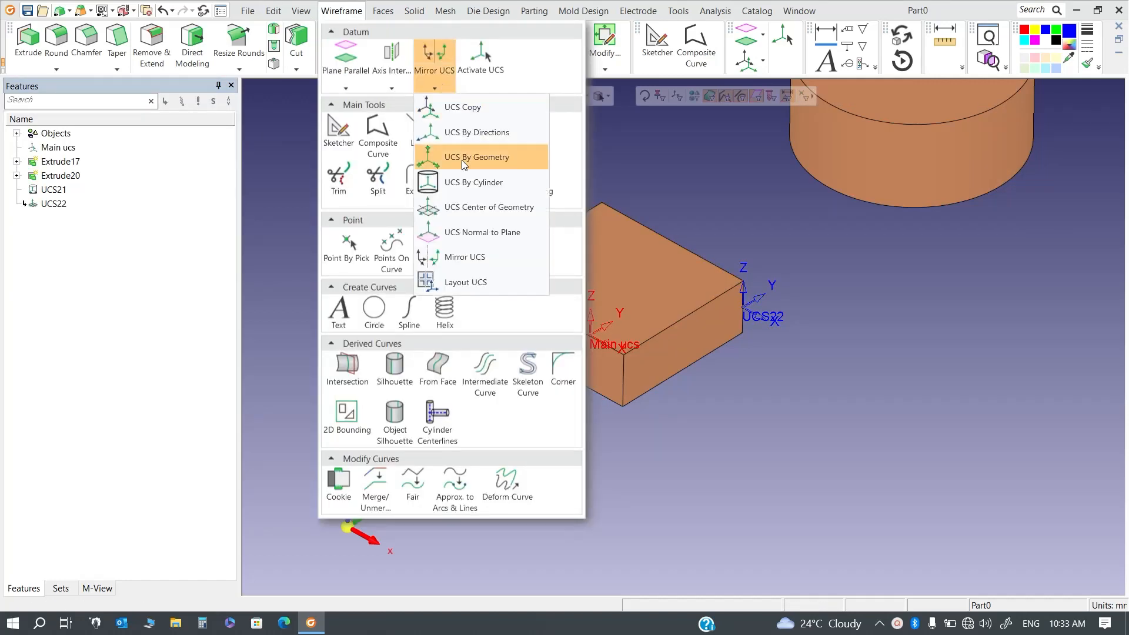
click(486, 284)
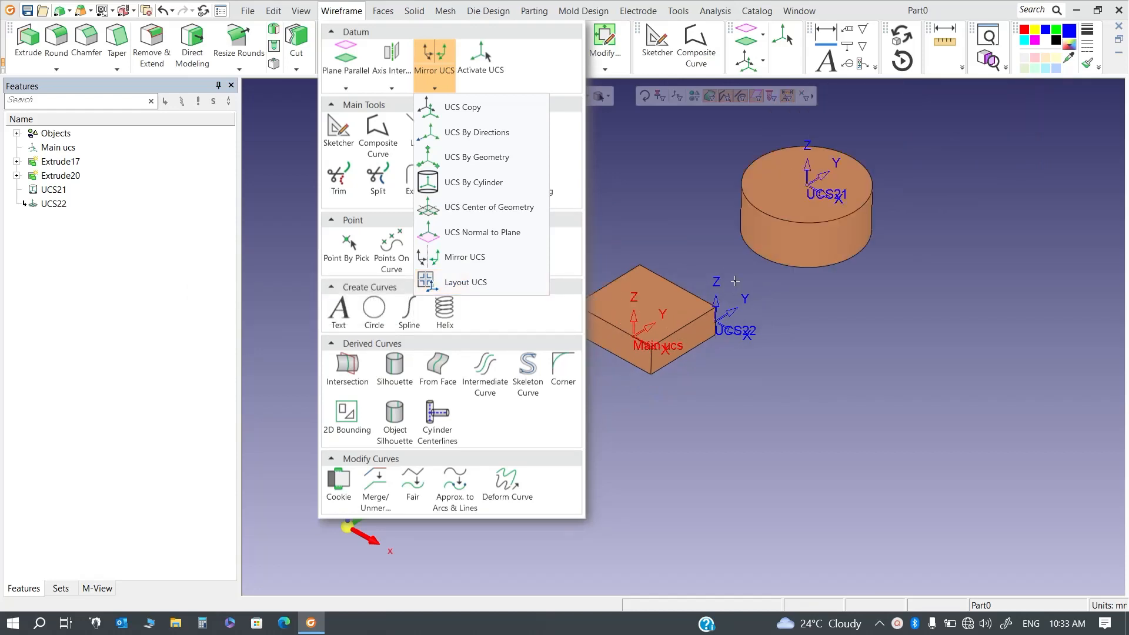
Step: Delete the features from Main ucs through UCS22, including both extrusions and all coordinate systems
click(50, 148)
key(Caps_Lock)
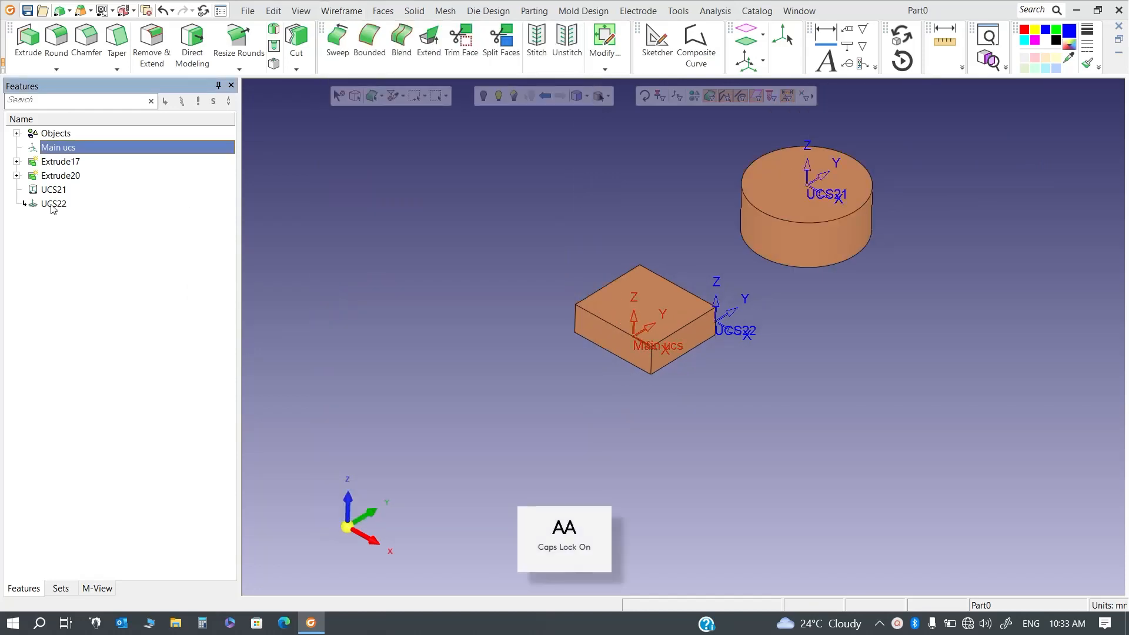
click(52, 203)
right_click(38, 176)
click(52, 148)
shift+click(52, 201)
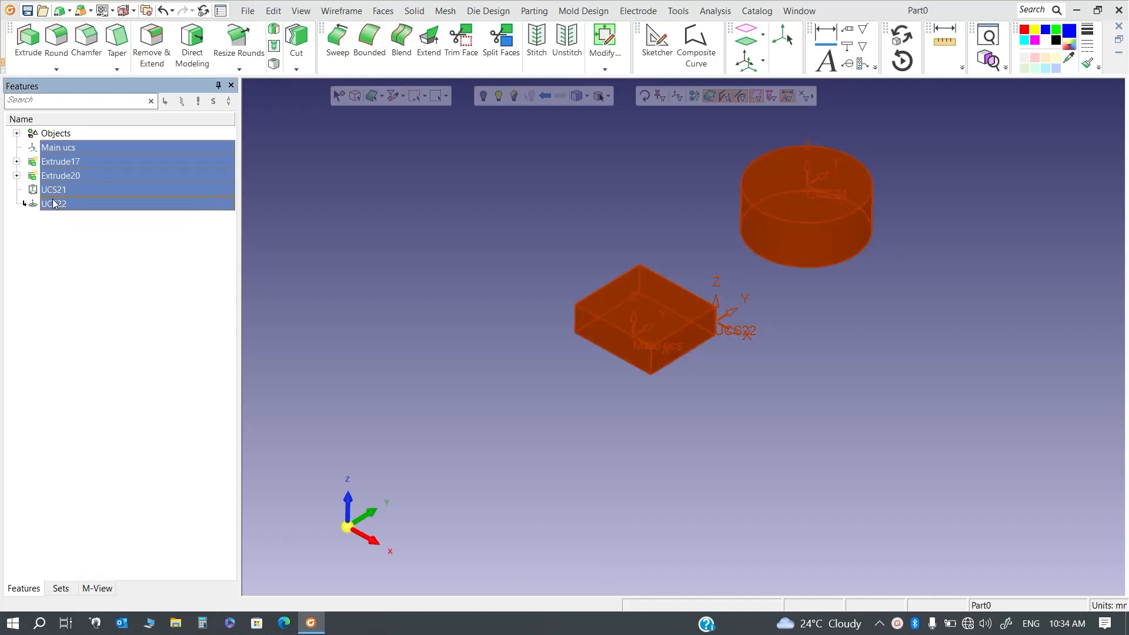
right_click(52, 199)
click(98, 242)
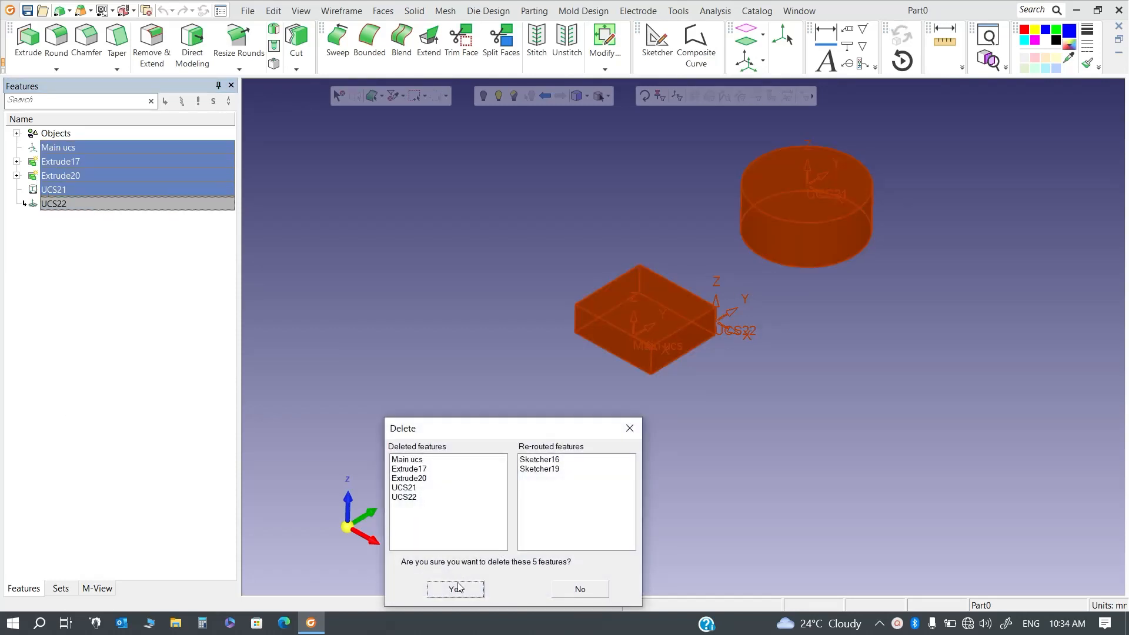
click(458, 587)
Step: Delete the two remaining sketches, the rectangle and the circle, so the part is empty
click(66, 164)
shift+click(64, 149)
right_click(63, 148)
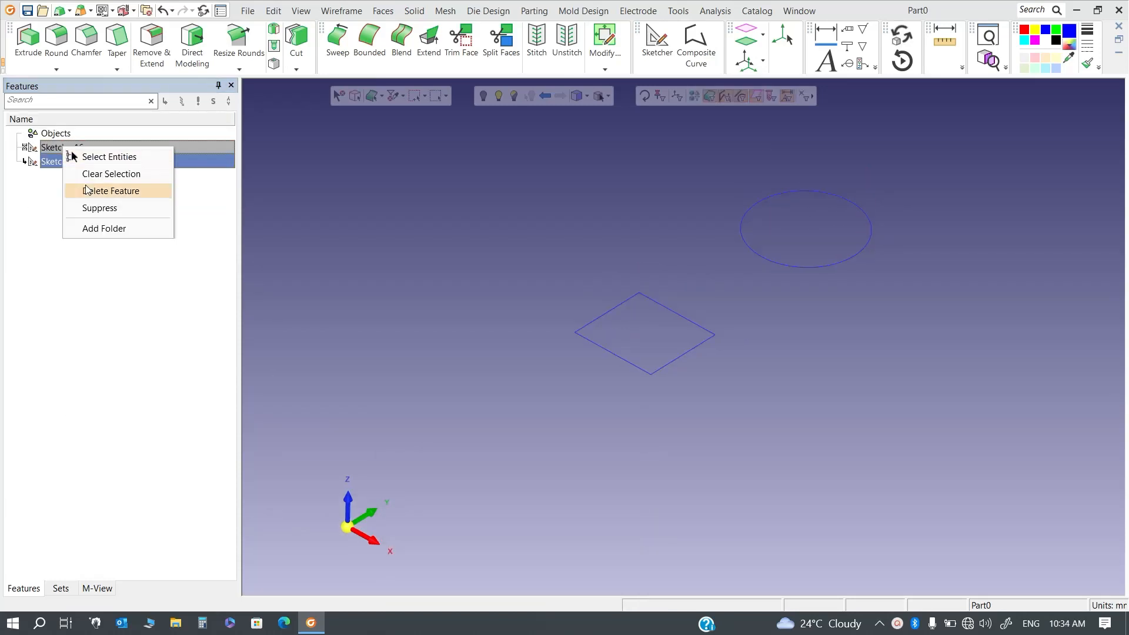
click(99, 190)
click(482, 589)
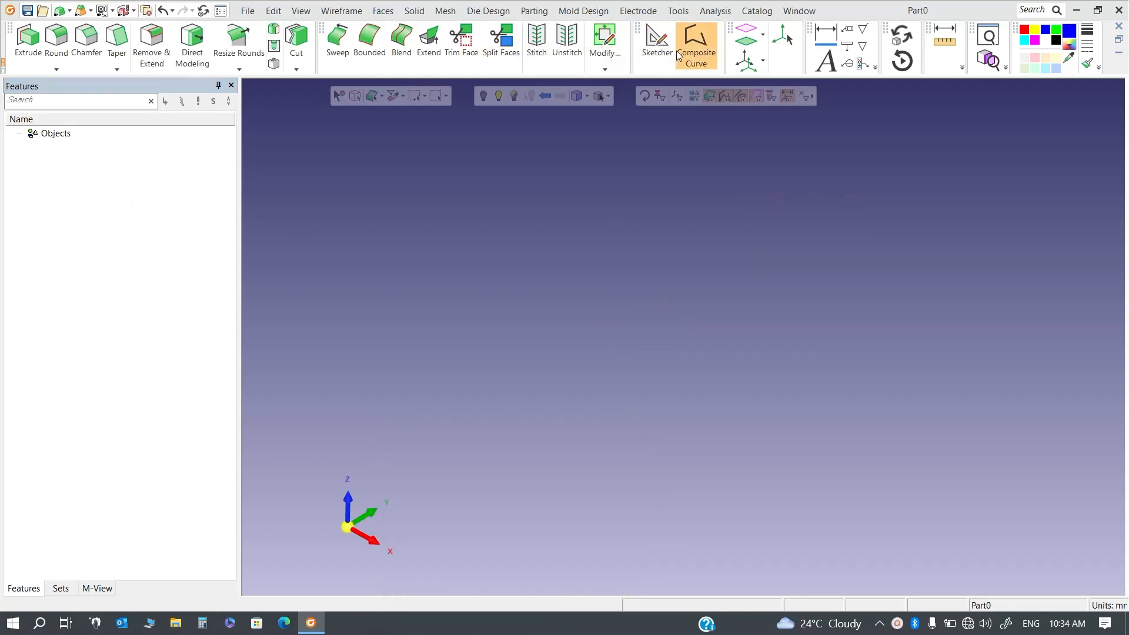
Step: Create a sketch on the default XY plane with ten scattered points around the origin, and finish it
click(658, 43)
key(Escape)
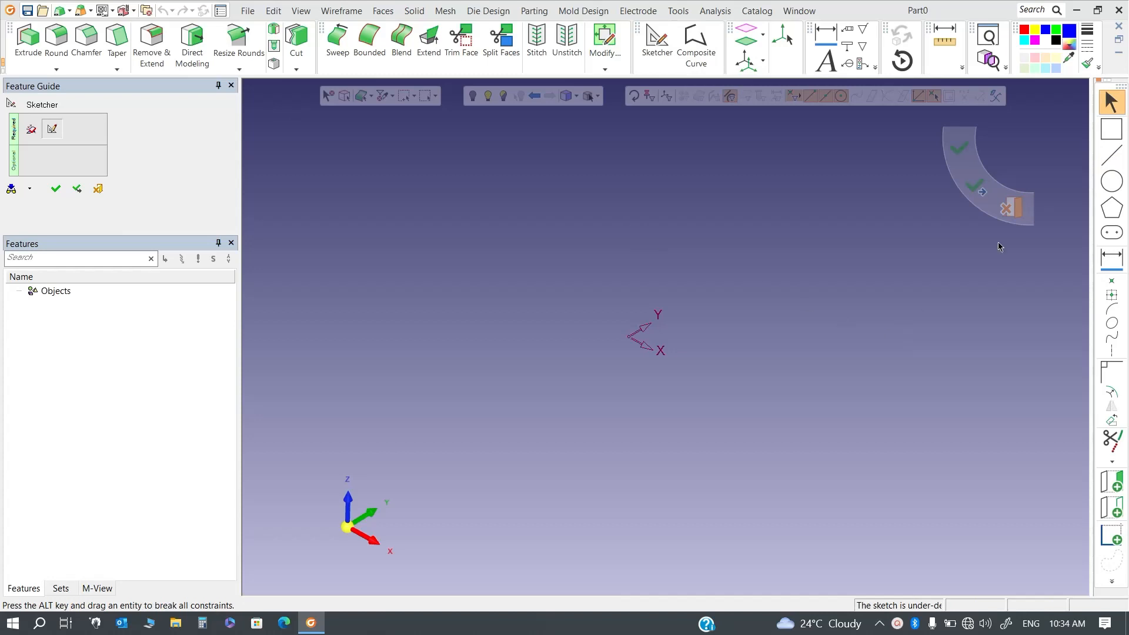
click(1112, 280)
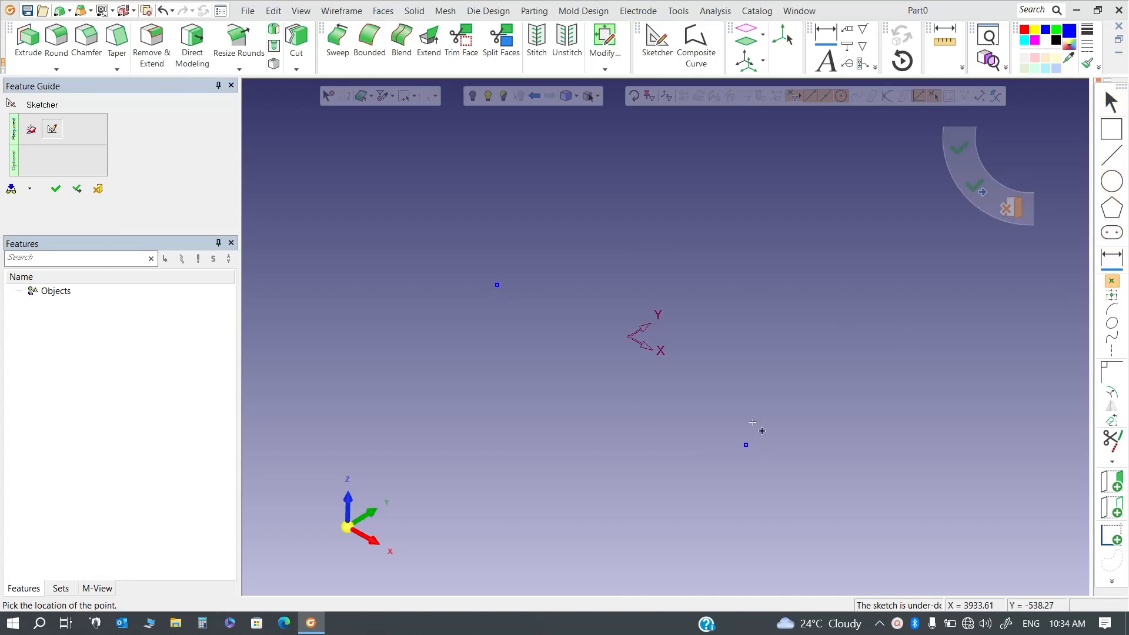
click(782, 341)
click(738, 276)
click(647, 266)
click(579, 393)
click(670, 461)
click(707, 402)
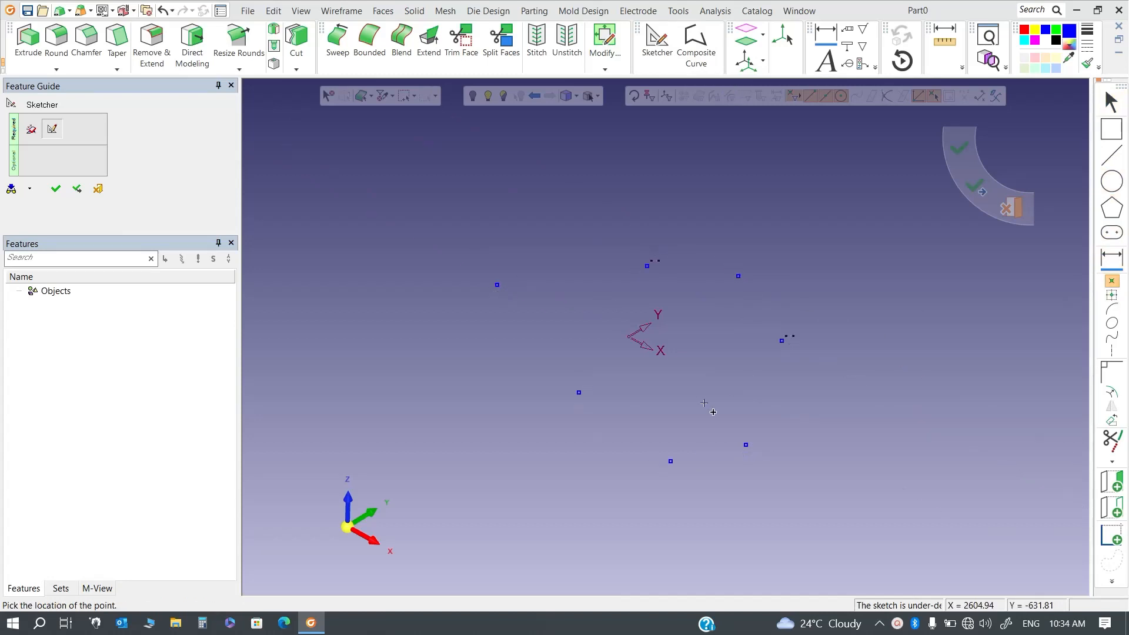
click(585, 334)
click(464, 368)
right_click(587, 214)
click(638, 228)
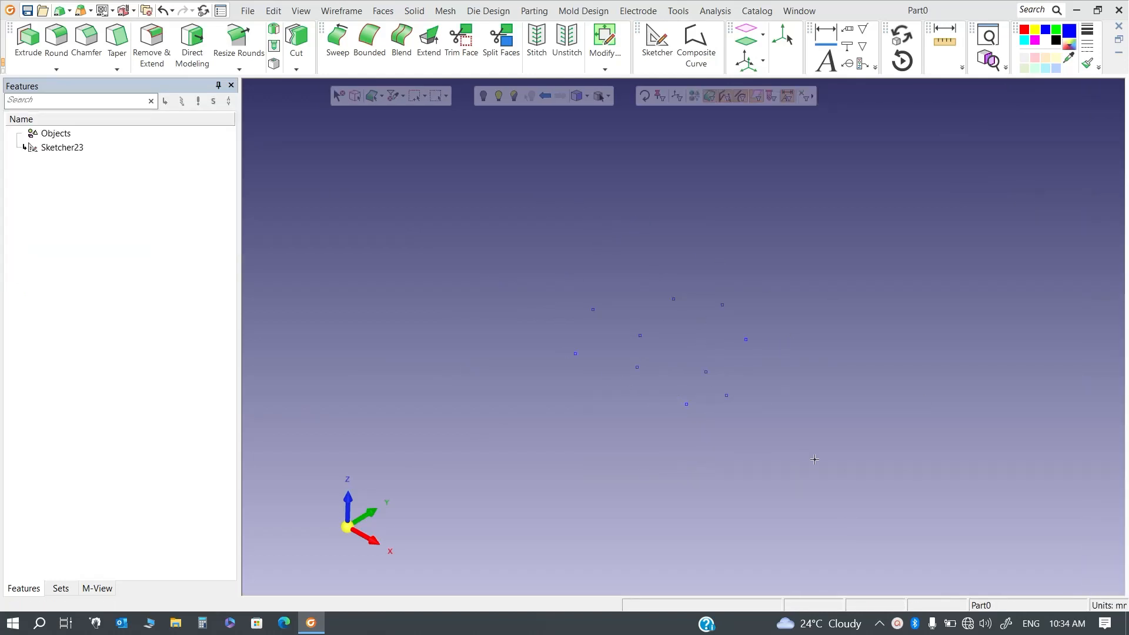
Step: Create a Layout UCS on all ten sketched points, keeping Delta Z and the X, Y and Z axis rotations at 0
click(341, 11)
click(436, 90)
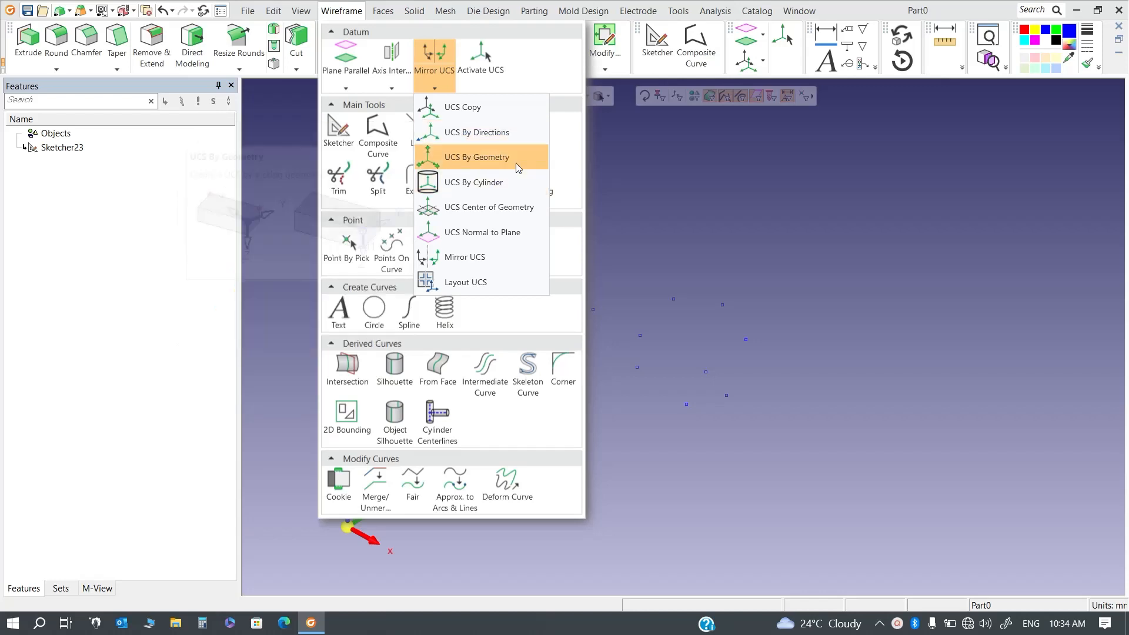
click(481, 282)
drag(447, 187, 877, 480)
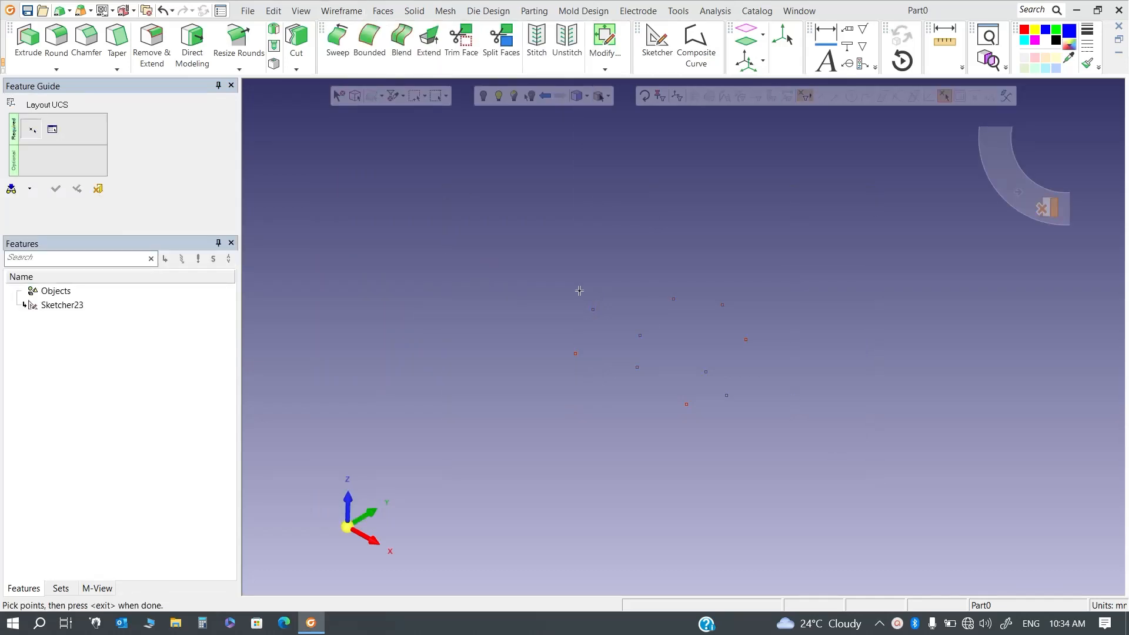
middle_click(419, 241)
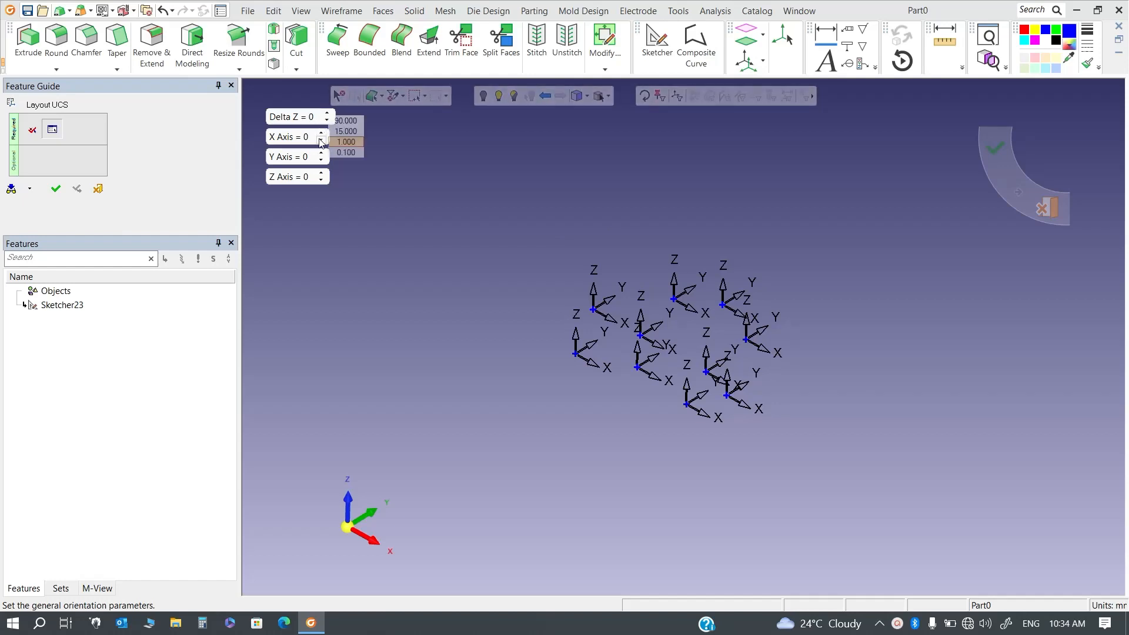
mouse_move(320, 141)
click(57, 190)
scroll(782, 462, up, 3)
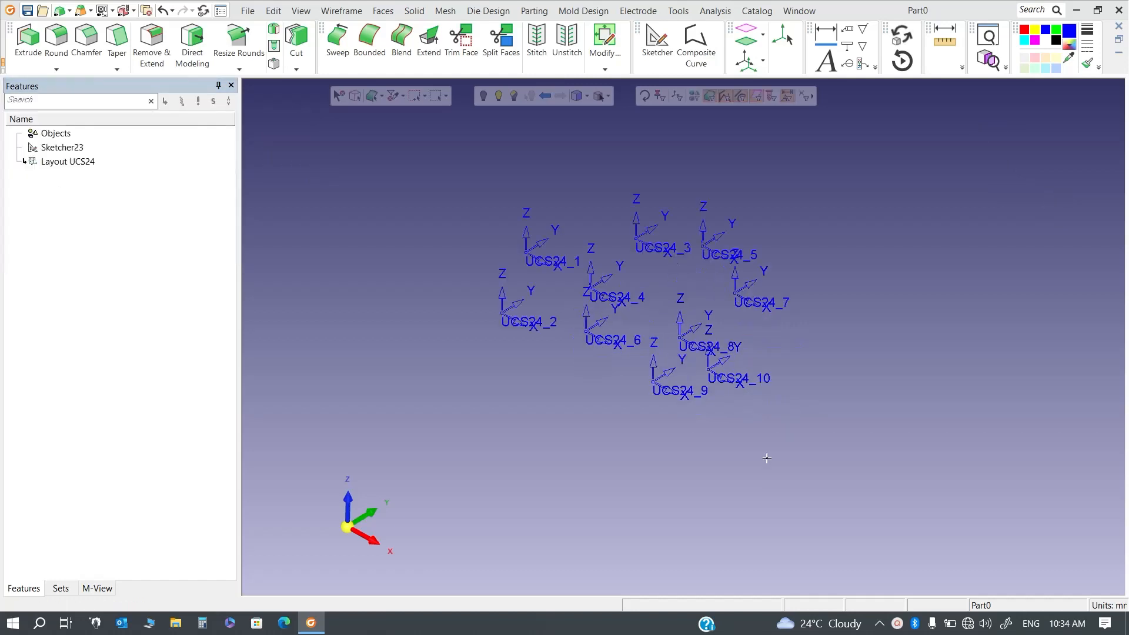
scroll(625, 238, down, 3)
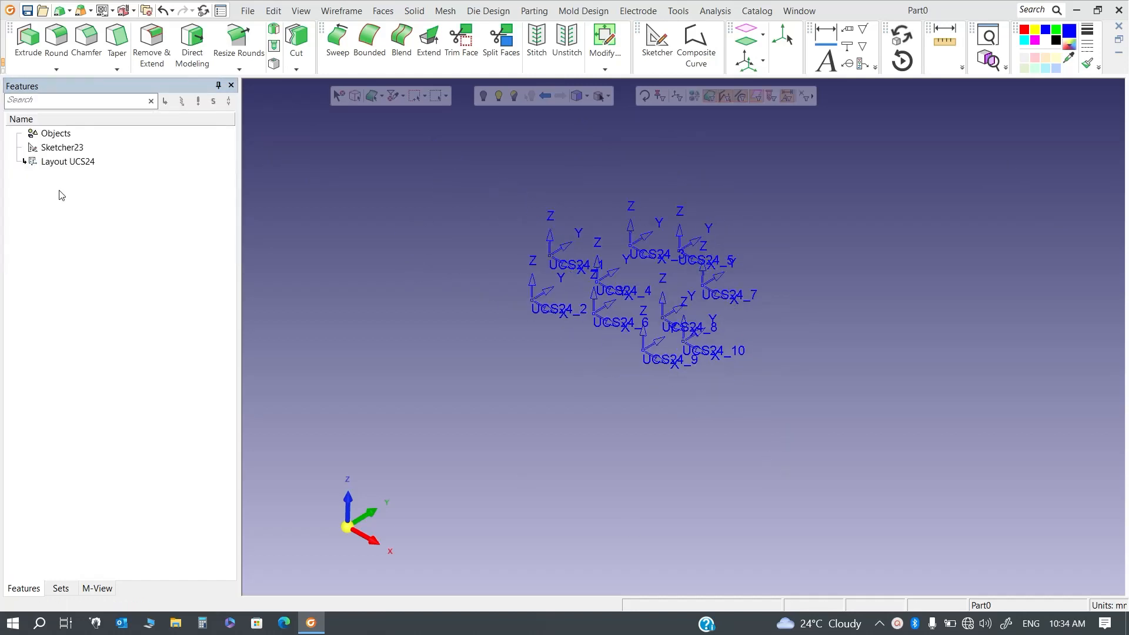
click(69, 162)
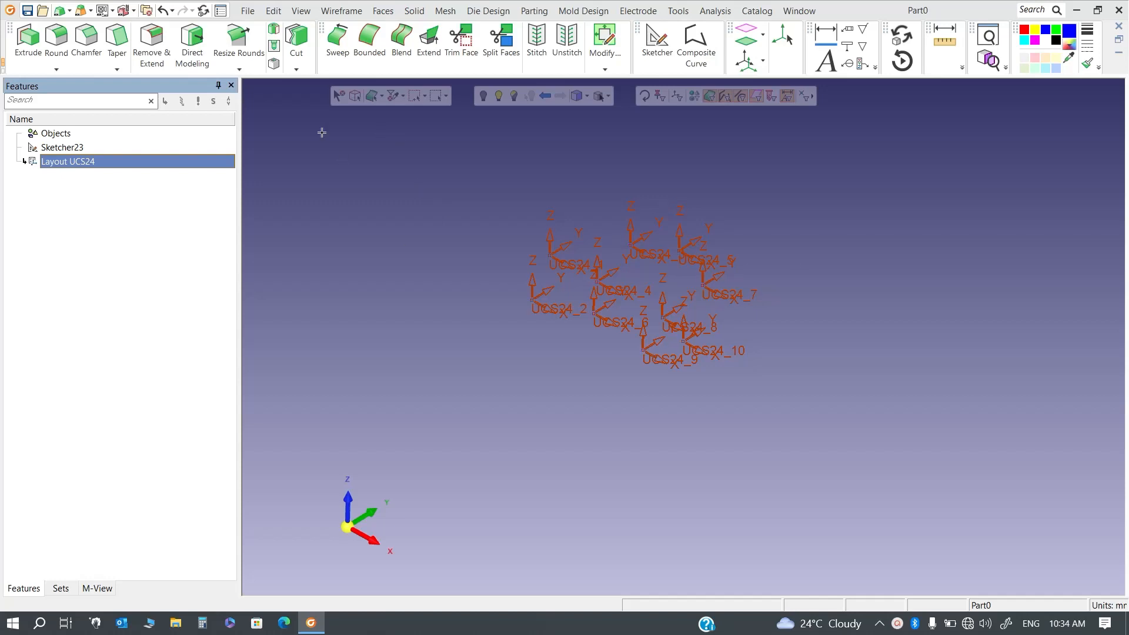
click(338, 96)
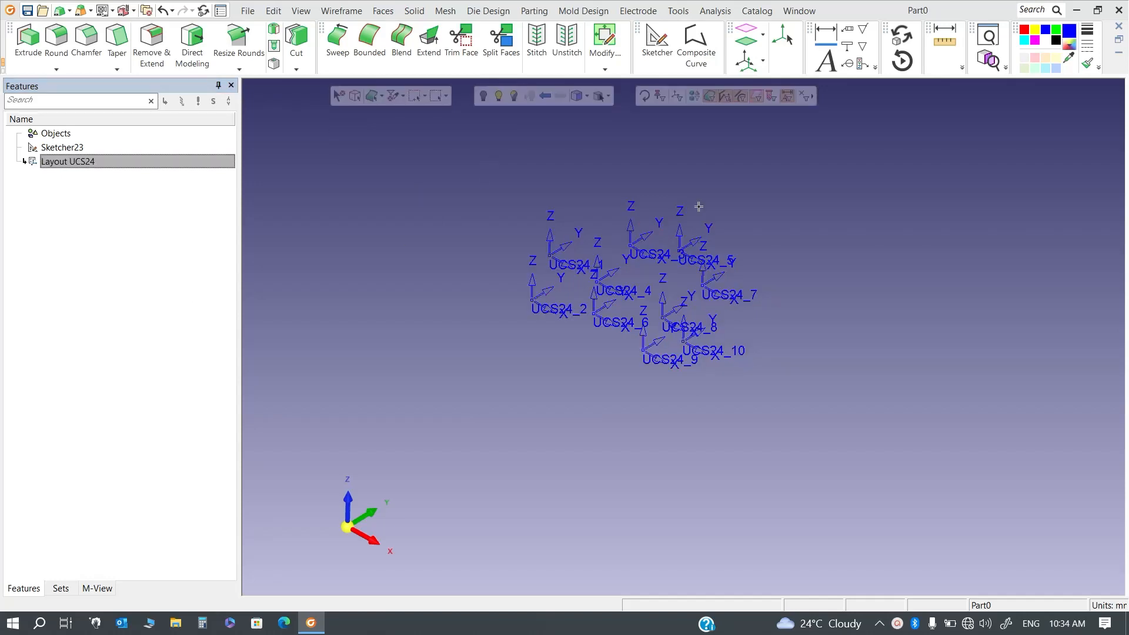
scroll(708, 253, up, 2)
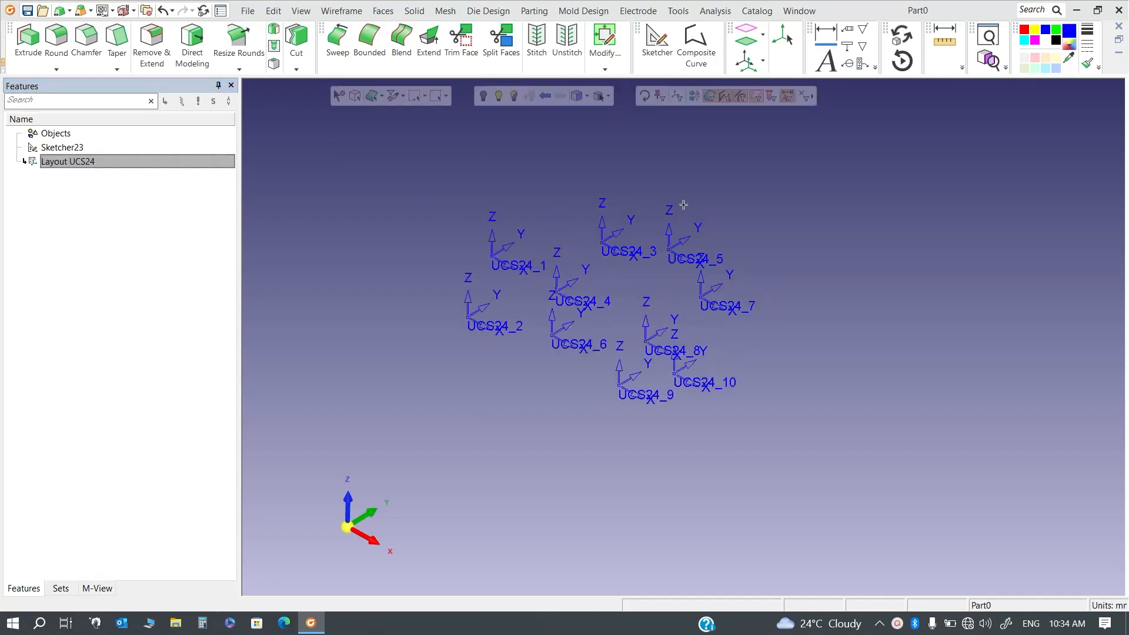
Step: Start a UCS Copy of UCS24_7 and switch its placement method to XYZ Delta
click(352, 13)
click(392, 87)
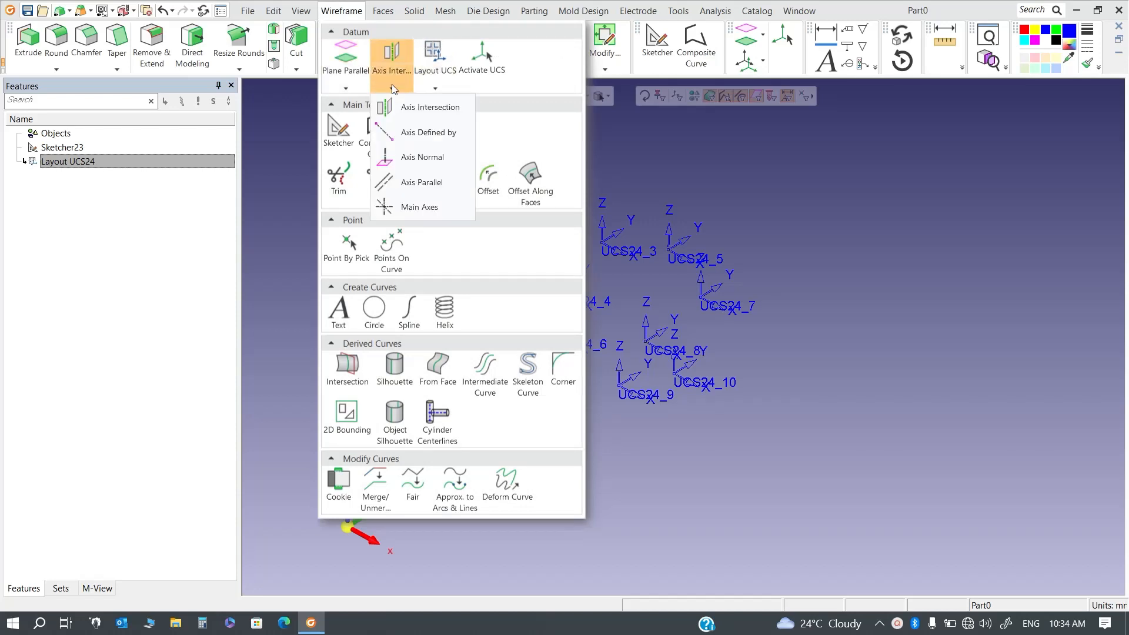
click(433, 86)
click(455, 107)
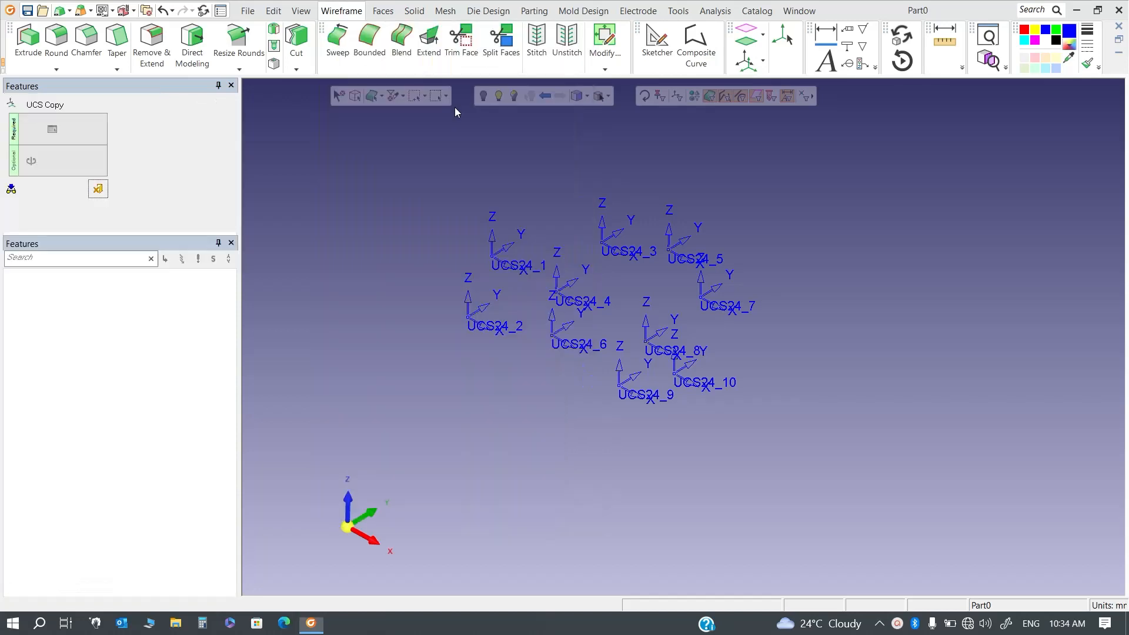
click(708, 296)
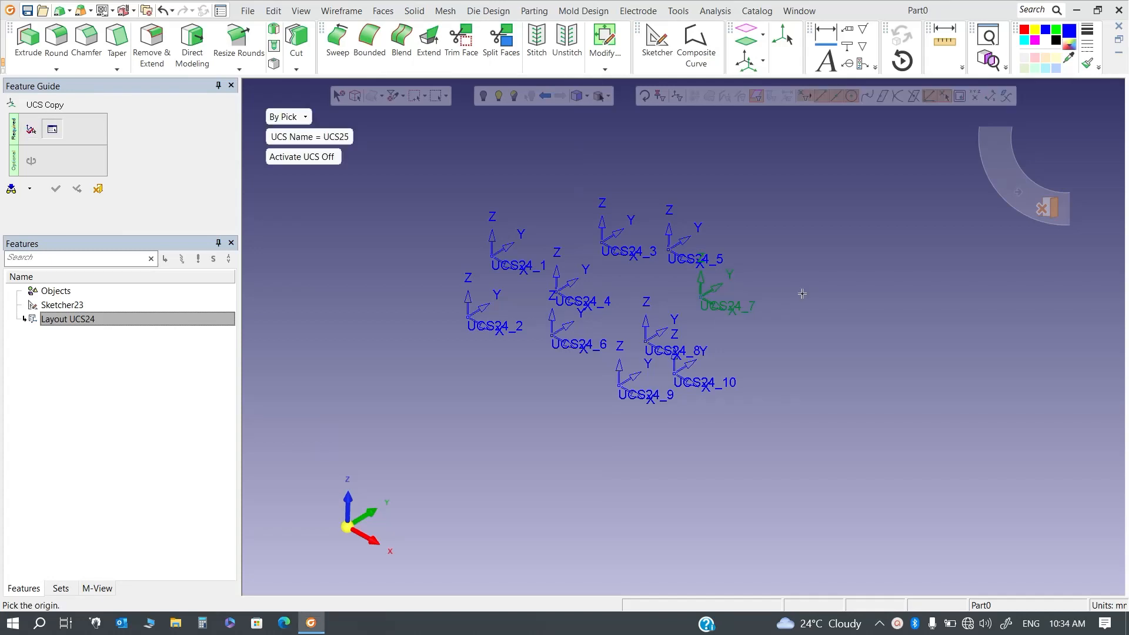
click(285, 117)
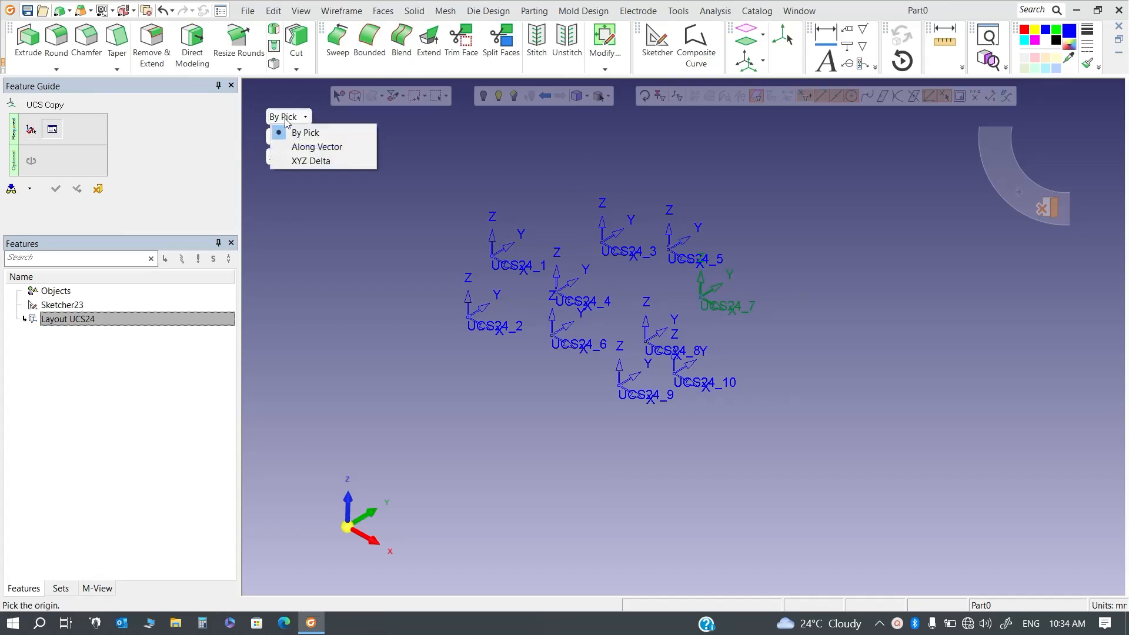
click(312, 162)
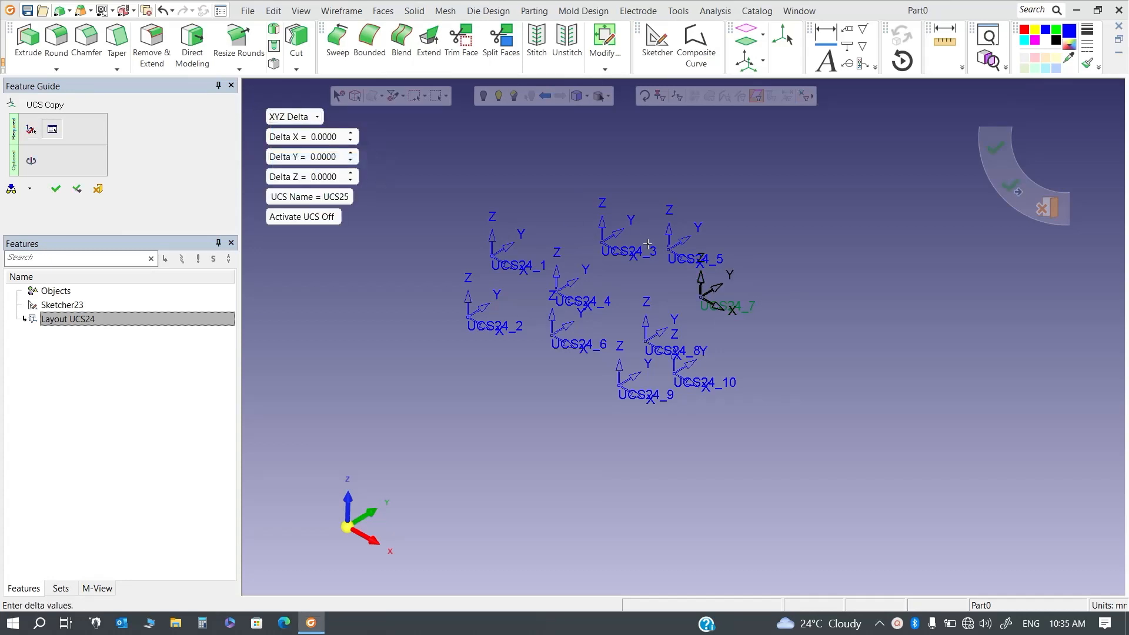
Step: Try a Delta Z of 300 mm for the copied coordinate system
click(331, 181)
text(300)
key(Return)
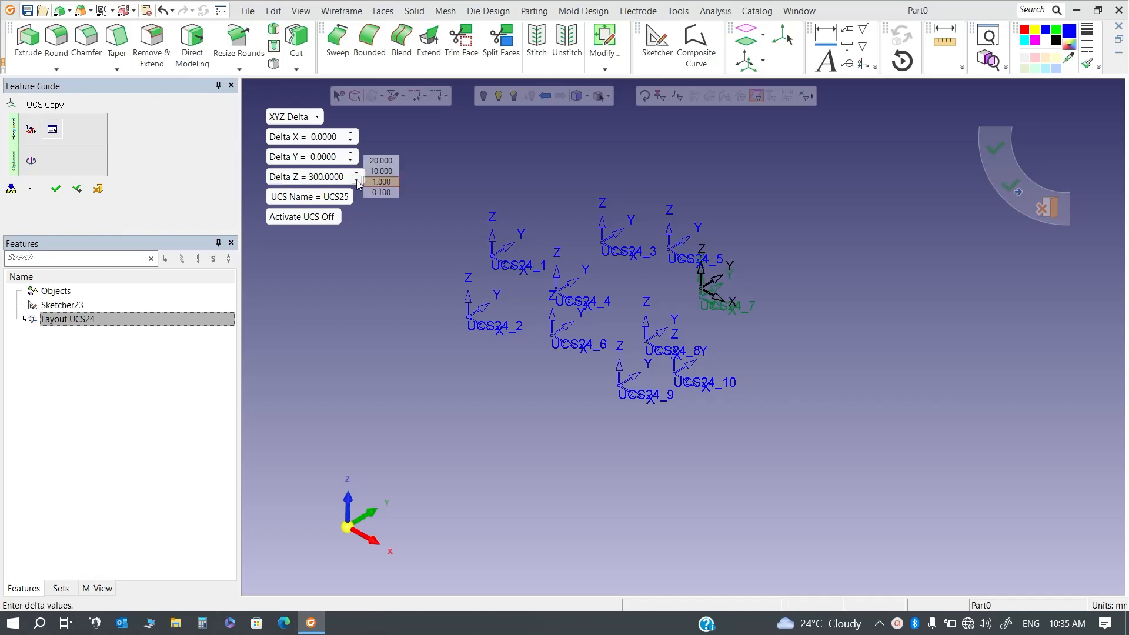
Step: Set the copied coordinate system's offsets from UCS24_7 to Delta X 2000, Delta Y 1000 and Delta Z 500 mm
click(338, 177)
text(500)
key(Return)
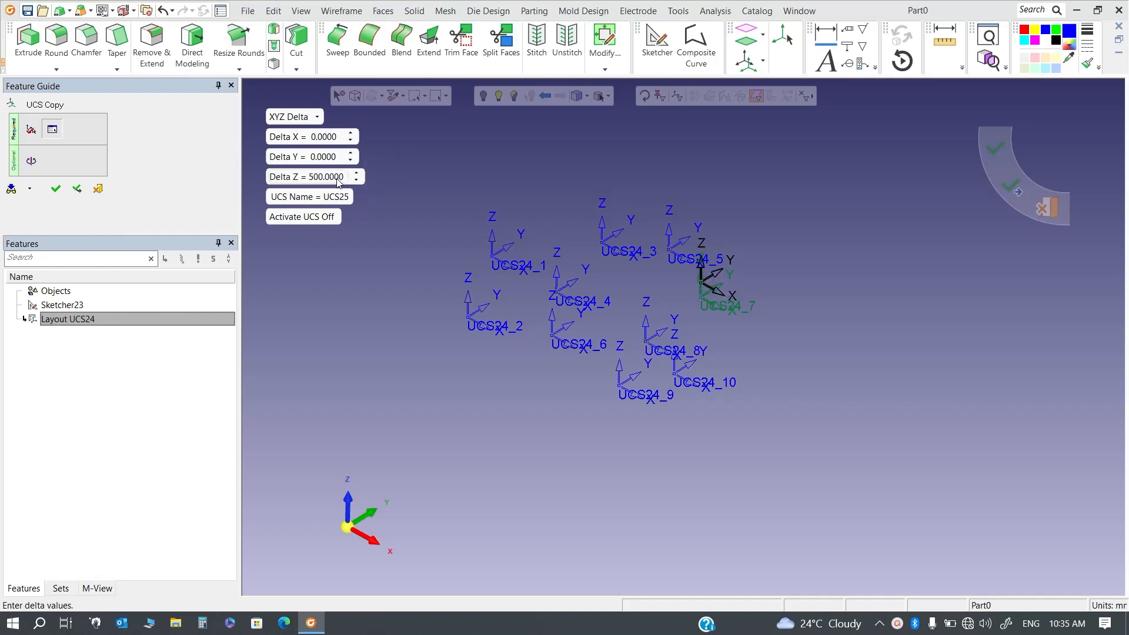
click(338, 165)
text(100)
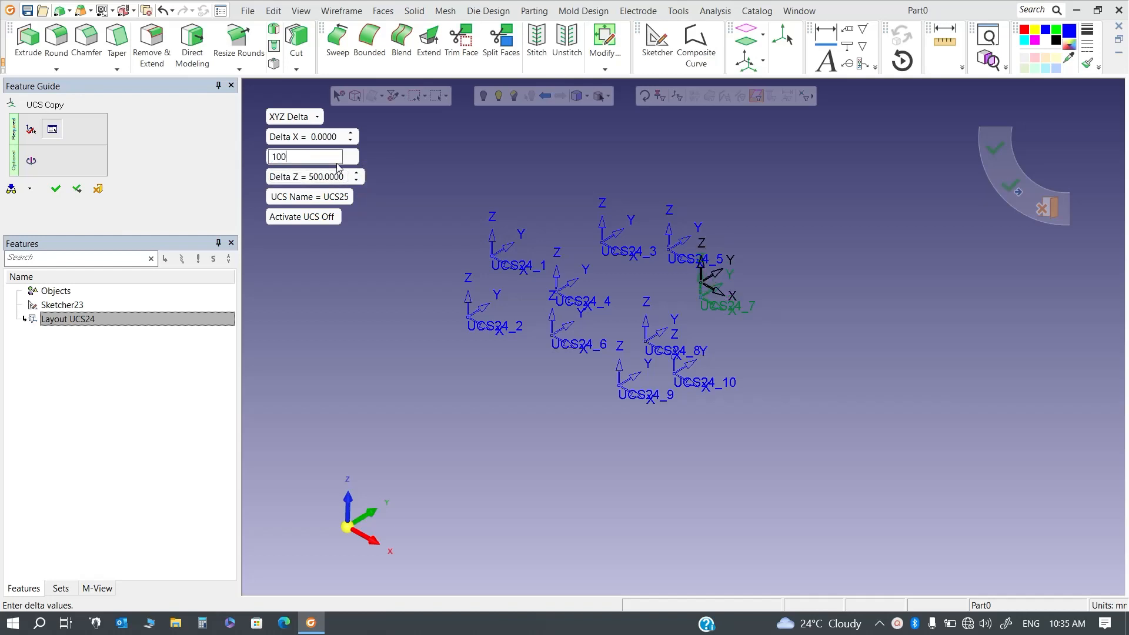
text(0)
key(Return)
click(327, 139)
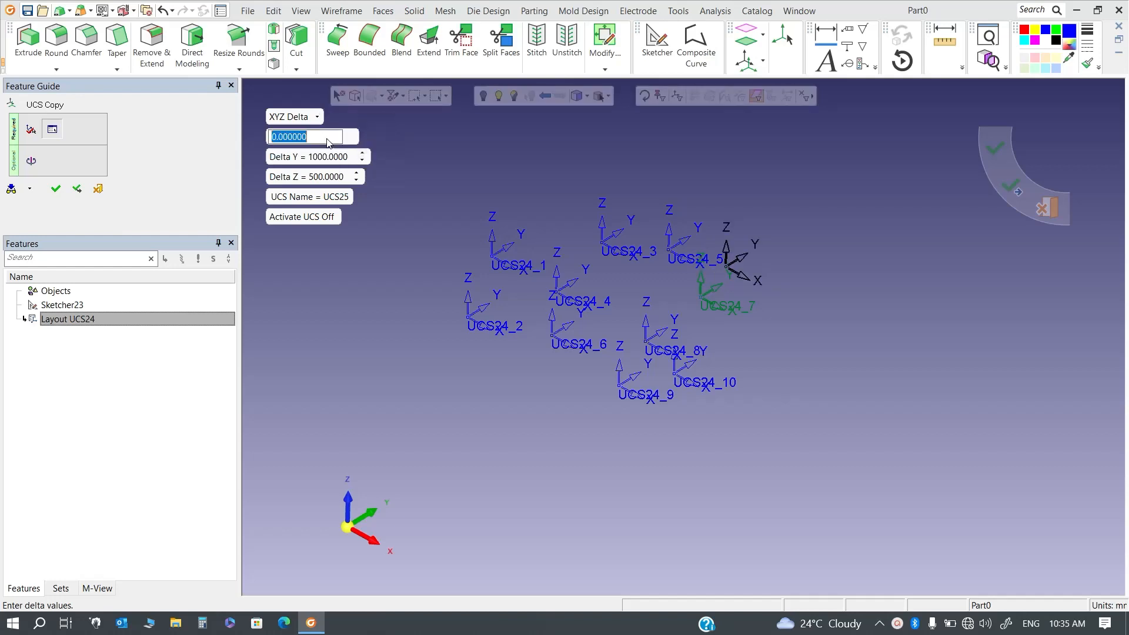
text(2000)
key(Return)
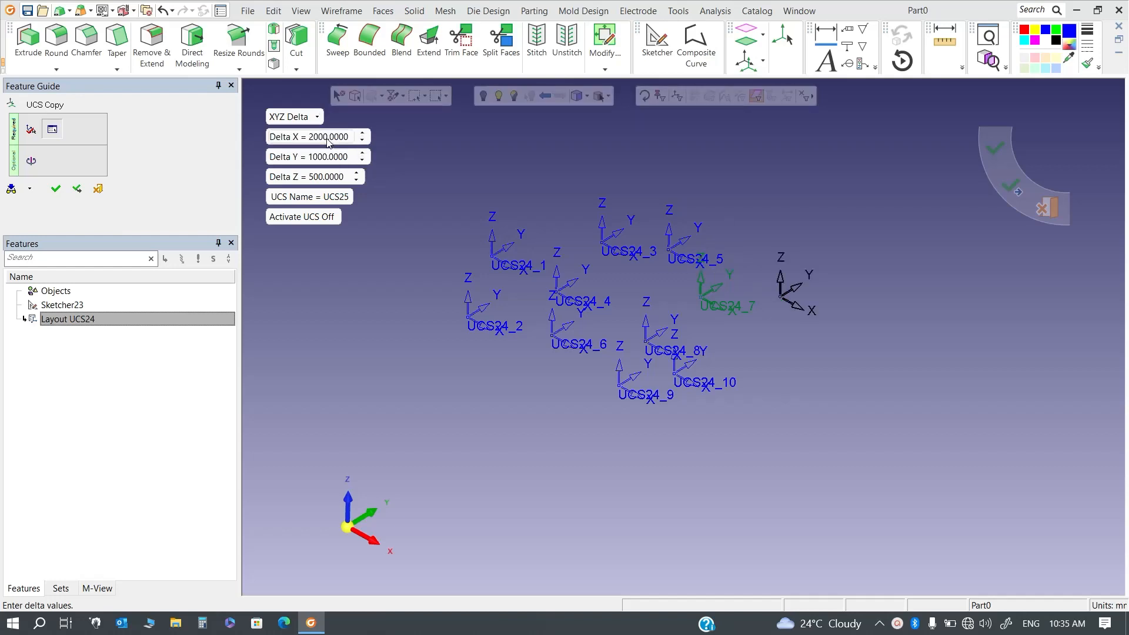
Step: Rotate the copied coordinate system 180° about Z, 90° about Y and 180° about X, and finish the UCS Copy
click(31, 160)
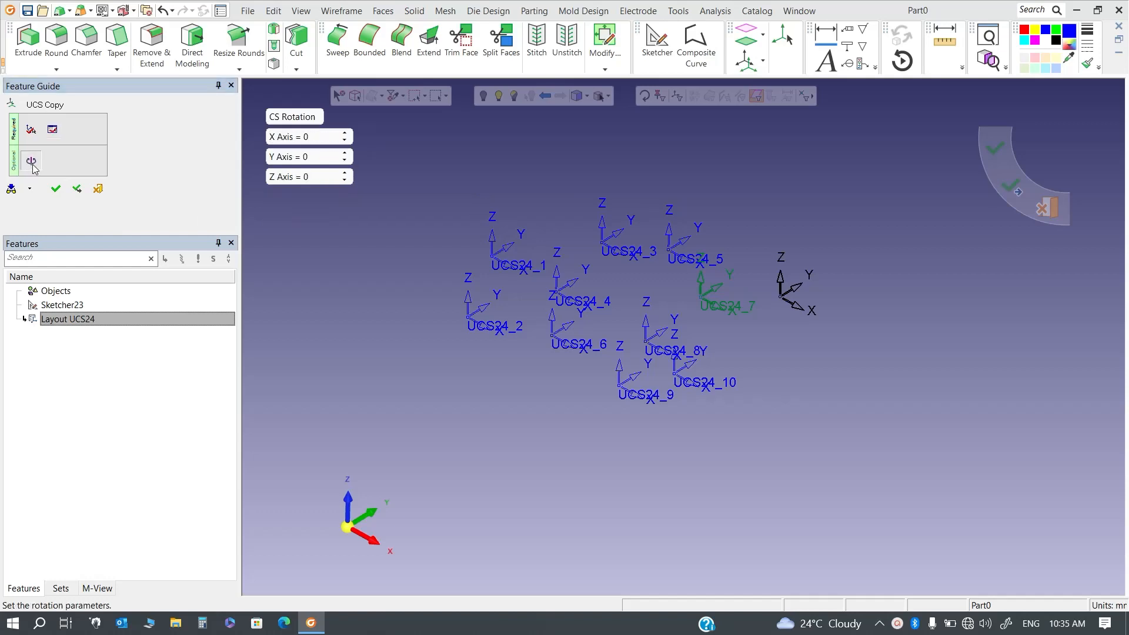
mouse_move(345, 176)
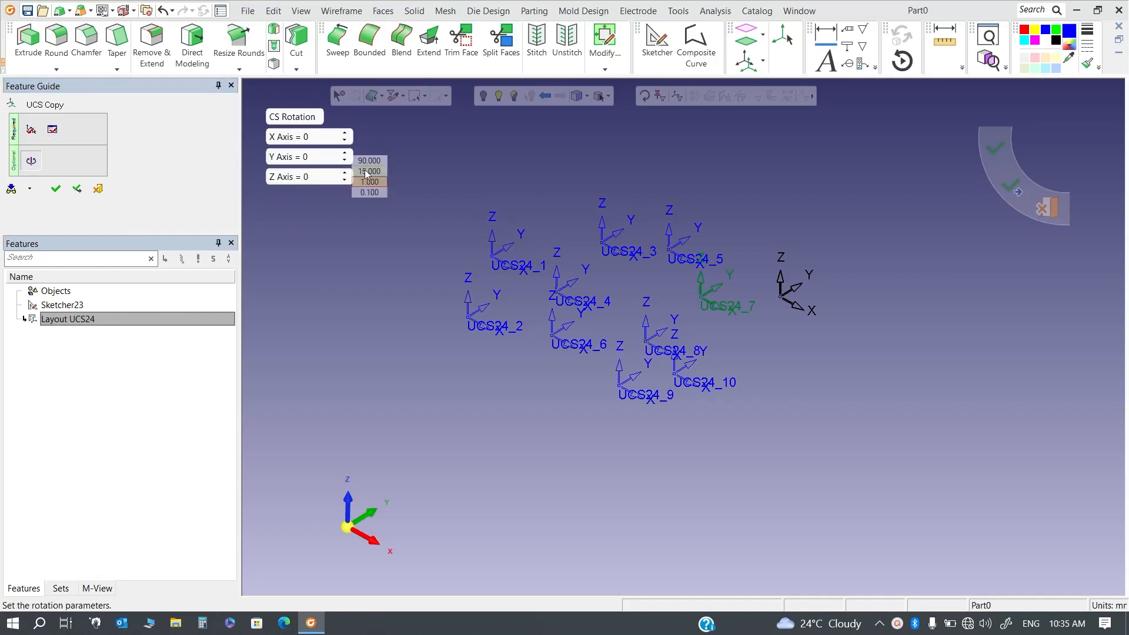
click(372, 162)
click(345, 174)
click(345, 174)
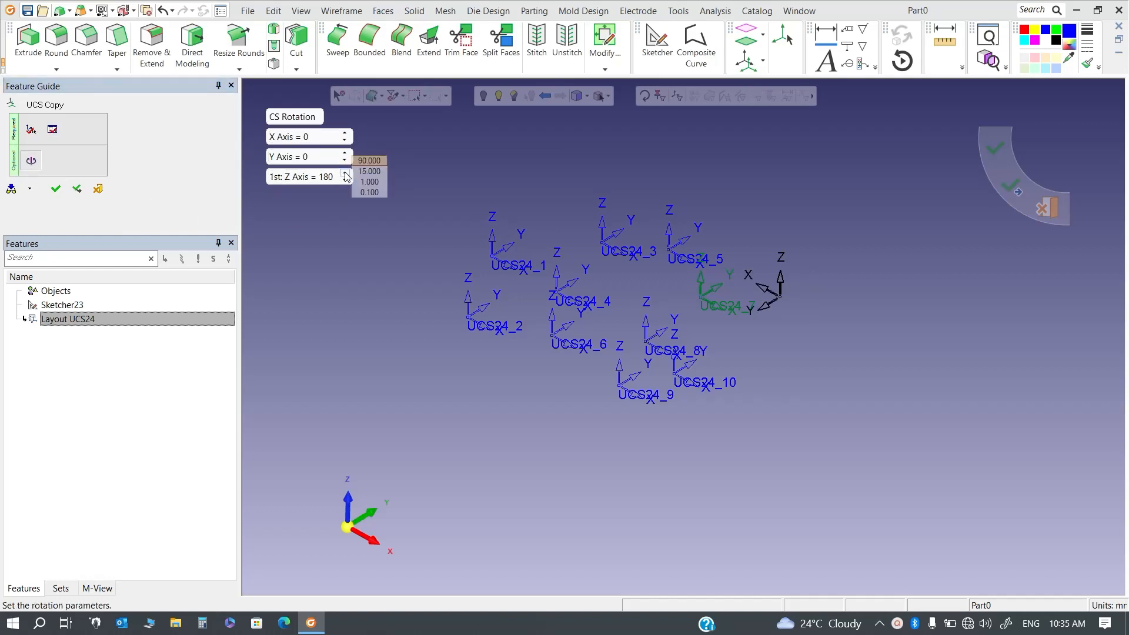
click(346, 156)
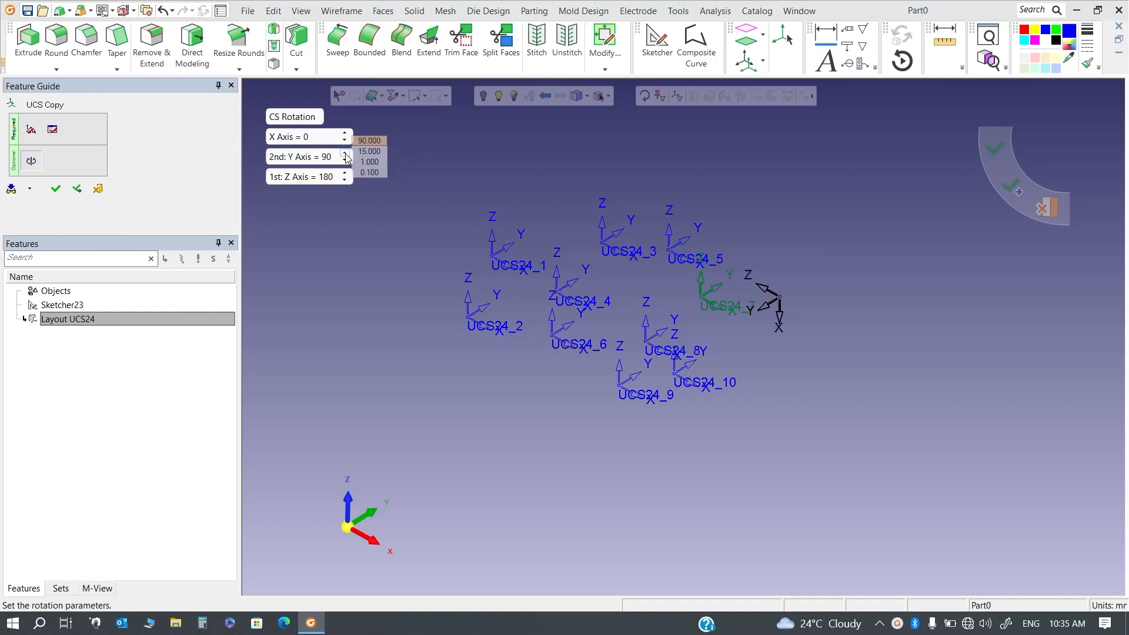
click(349, 135)
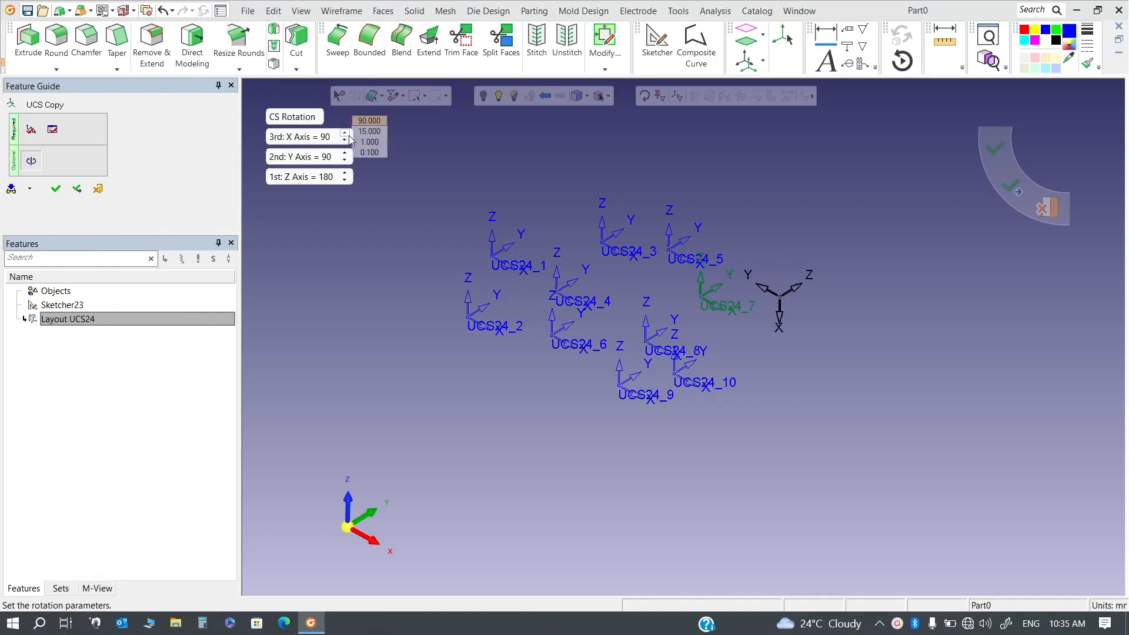
click(349, 135)
middle_click(723, 173)
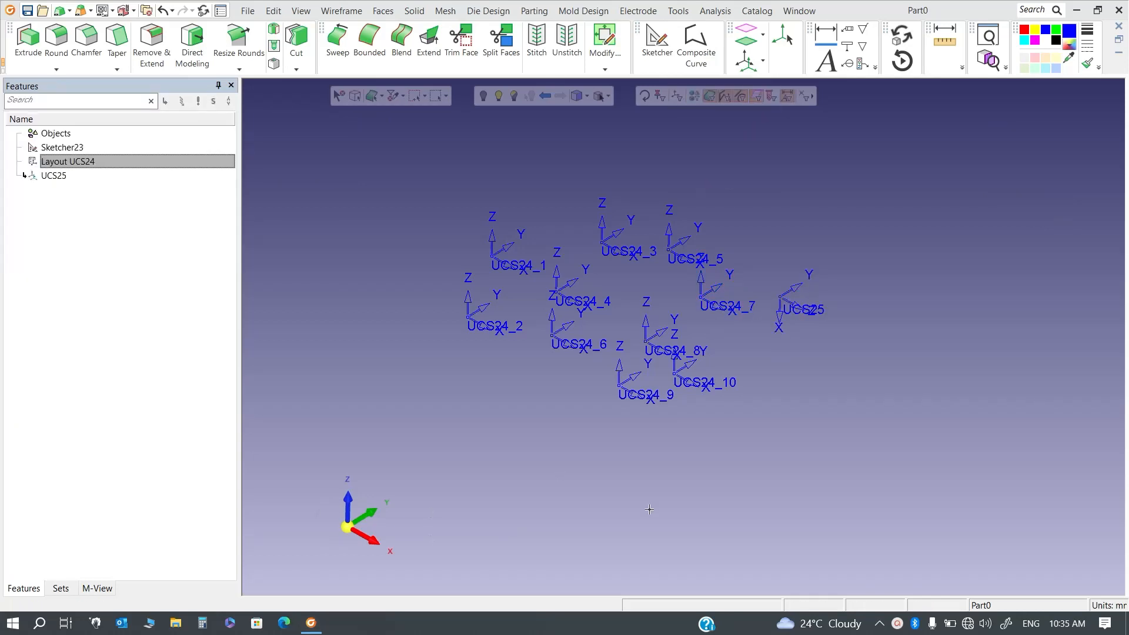
Step: Activate the copied coordinate system UCS25
scroll(776, 324, up, 2)
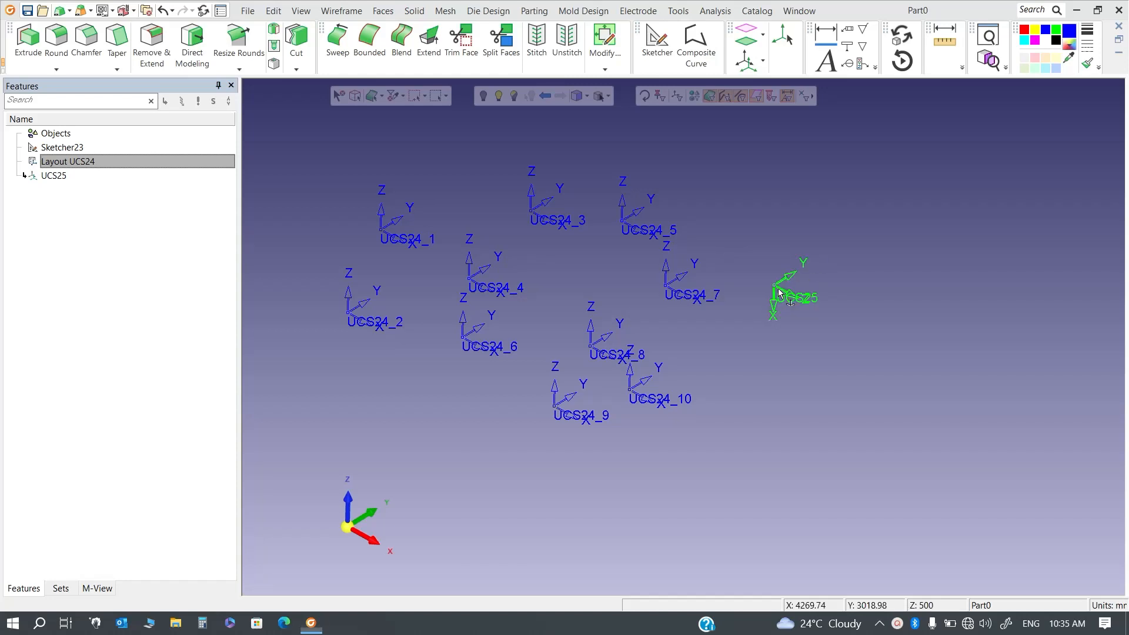
click(799, 289)
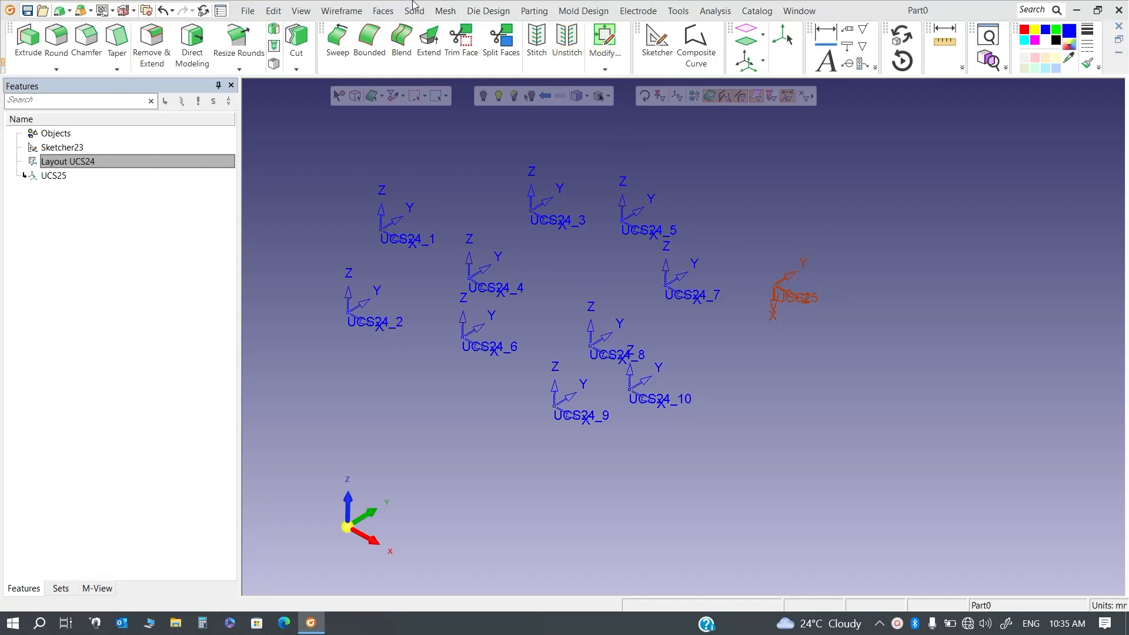
click(341, 11)
click(470, 70)
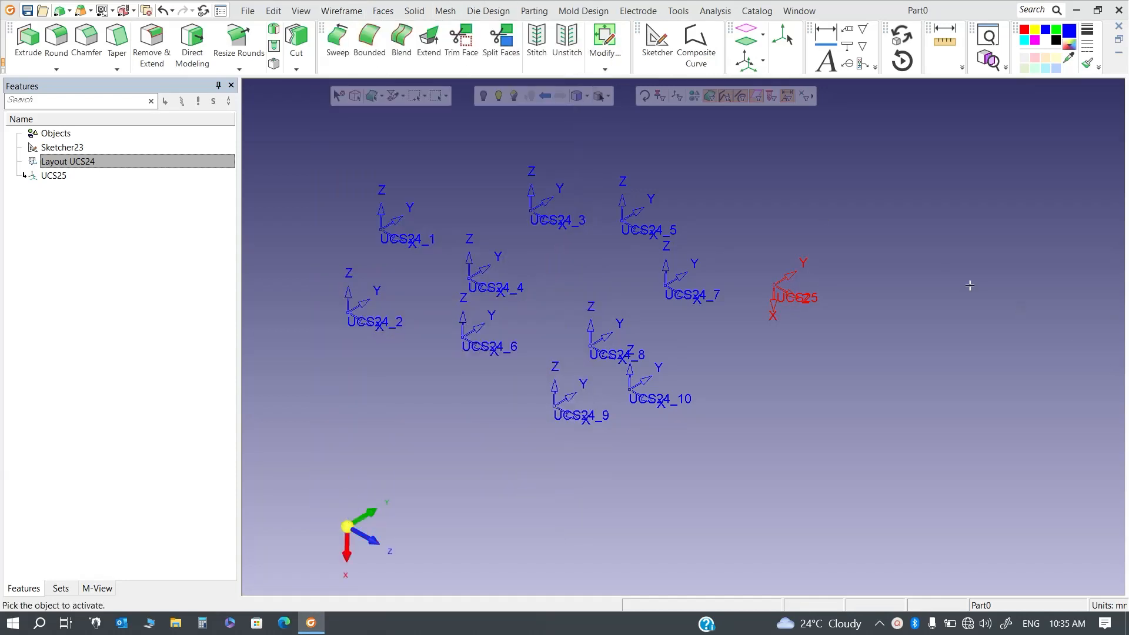
Step: Examine the layout of coordinate systems from standard and rotated views with UCS25 active
mouse_move(352, 513)
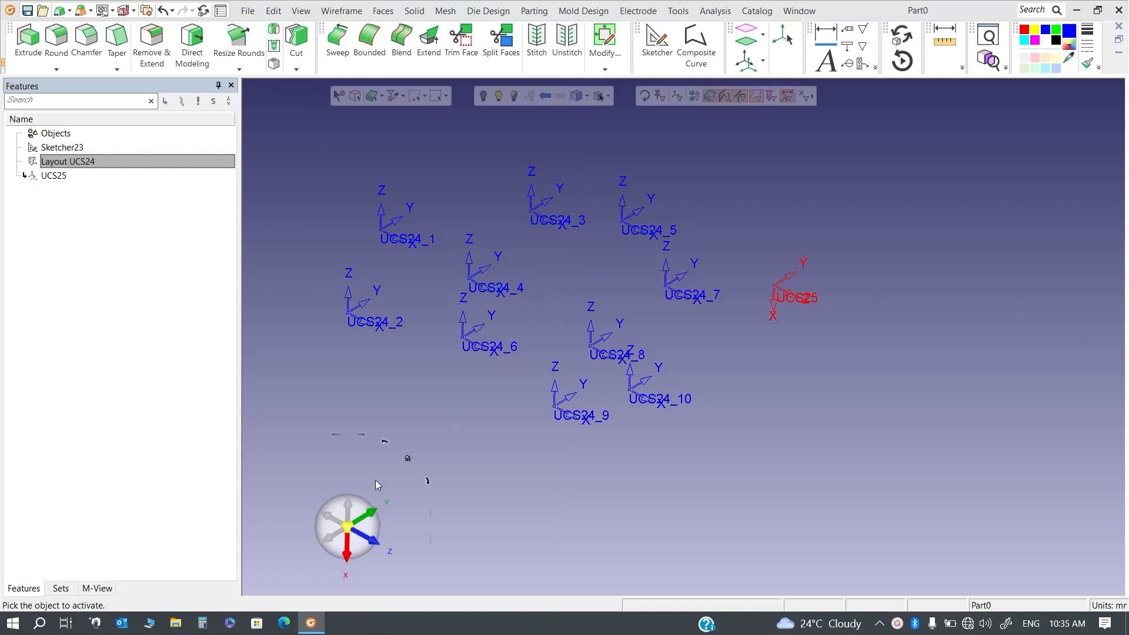
click(351, 510)
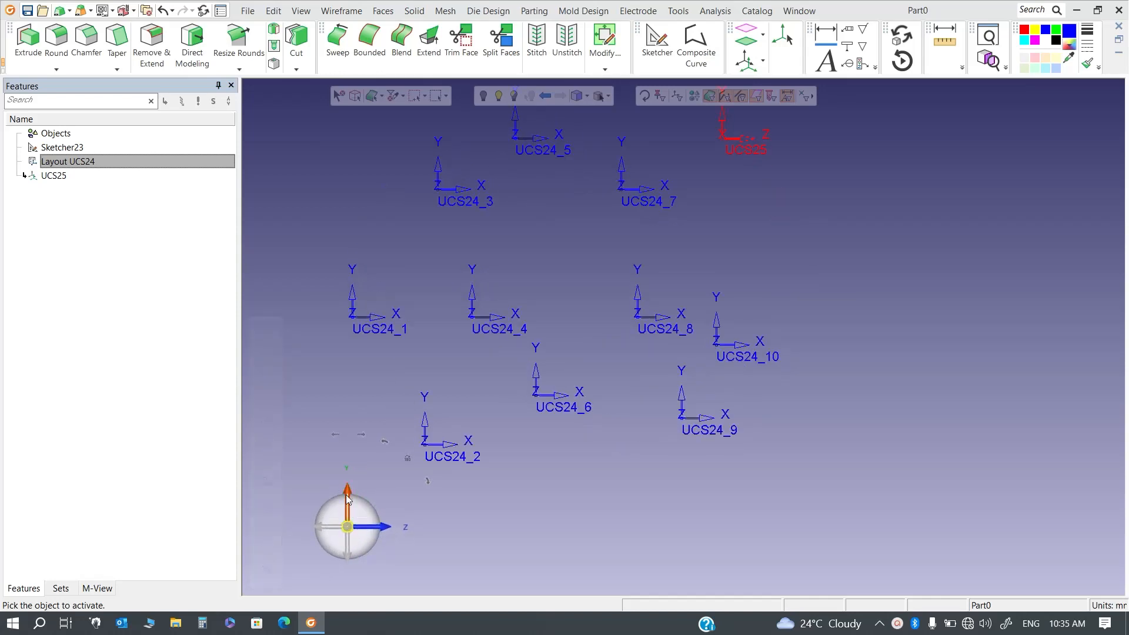
click(347, 498)
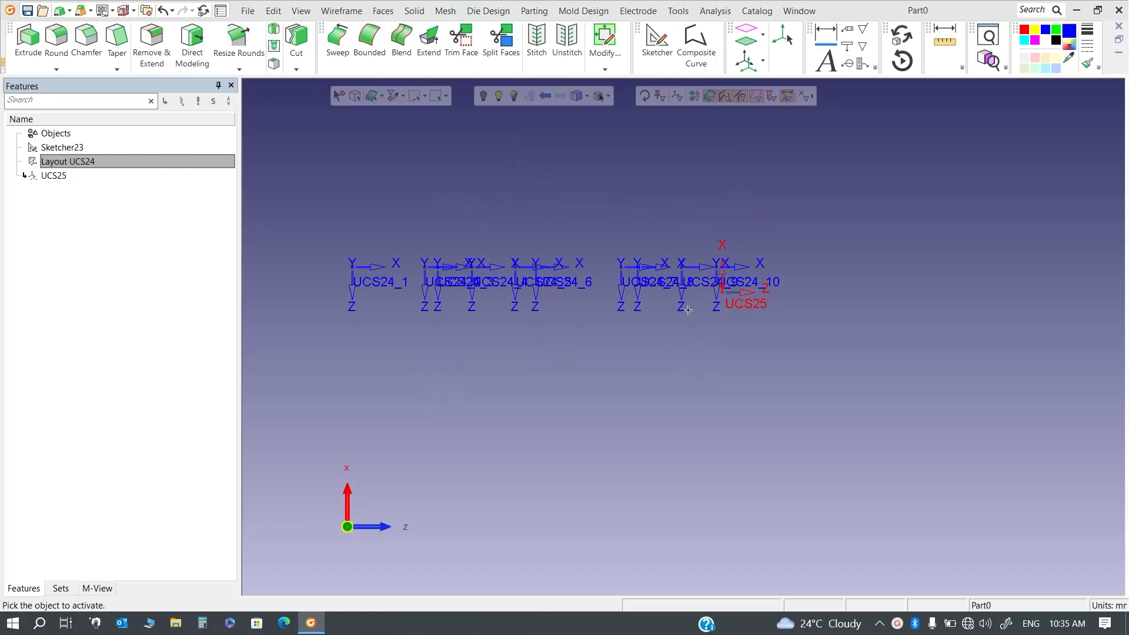
middle_drag(688, 310, 610, 371)
middle_drag(508, 534, 500, 535)
click(359, 545)
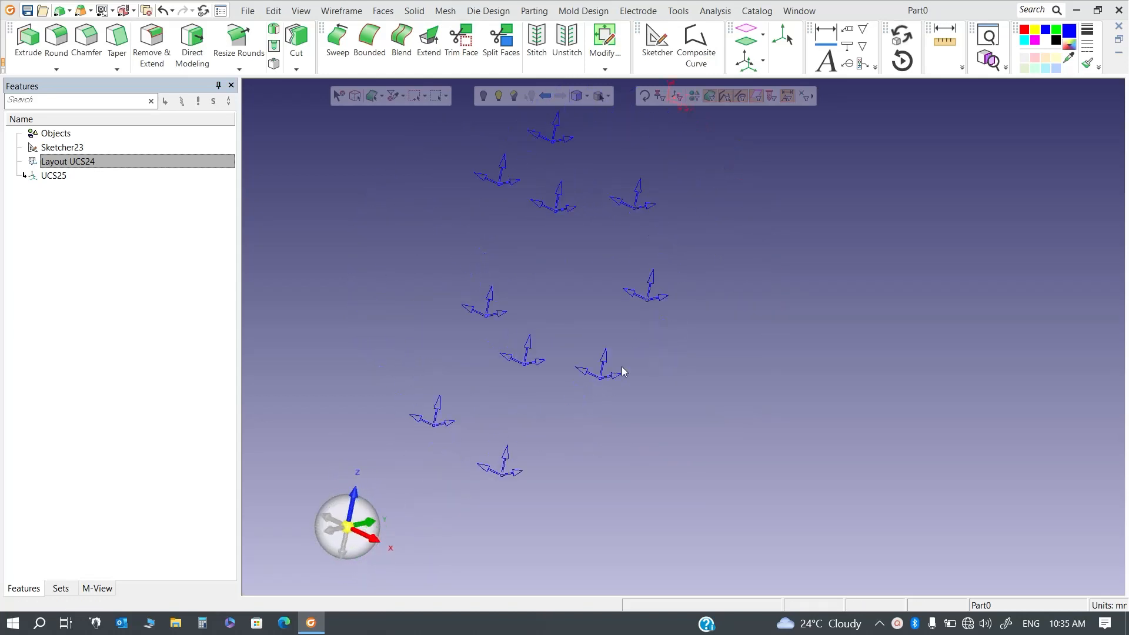
scroll(627, 368, down, 3)
middle_drag(653, 291, 708, 231)
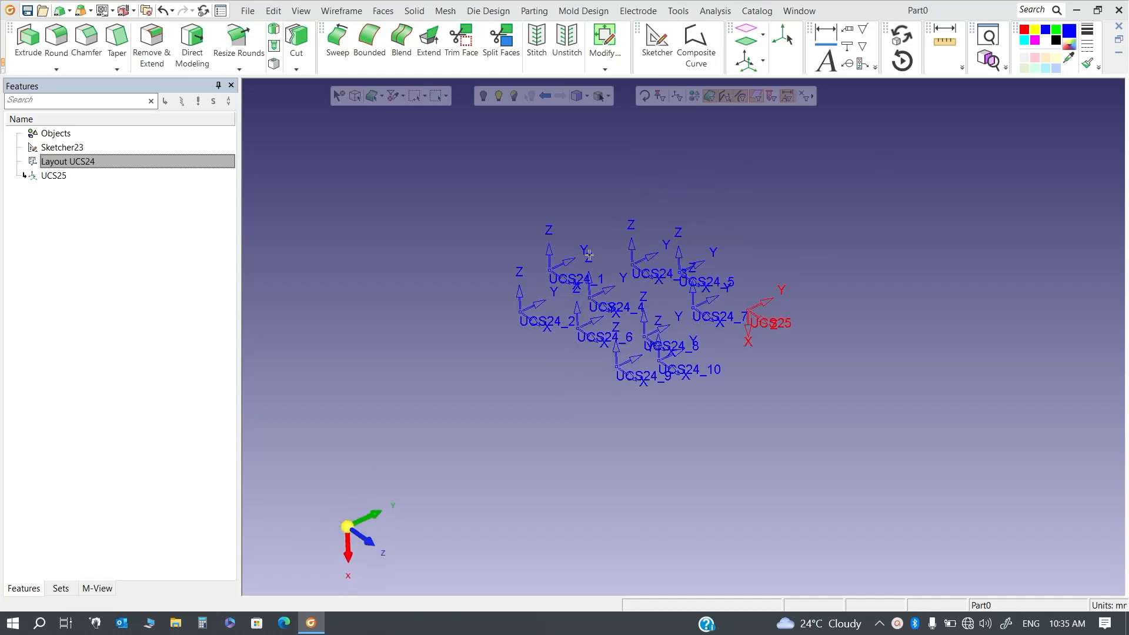
Step: Activate coordinate system UCS24_2 and check its orientation from different view angles
click(520, 311)
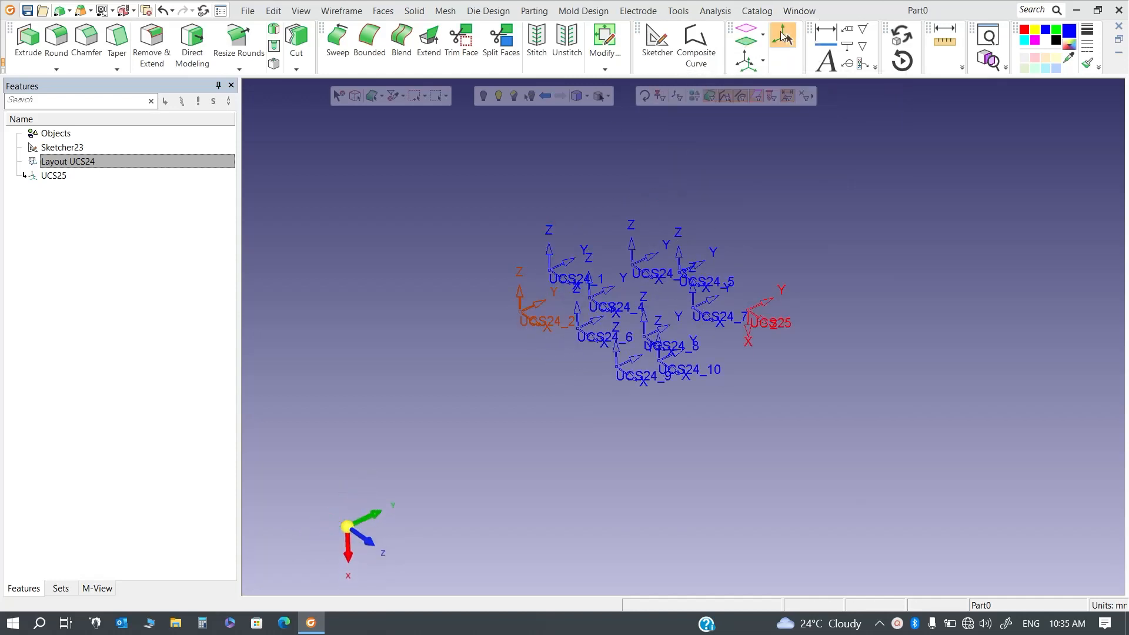
click(782, 36)
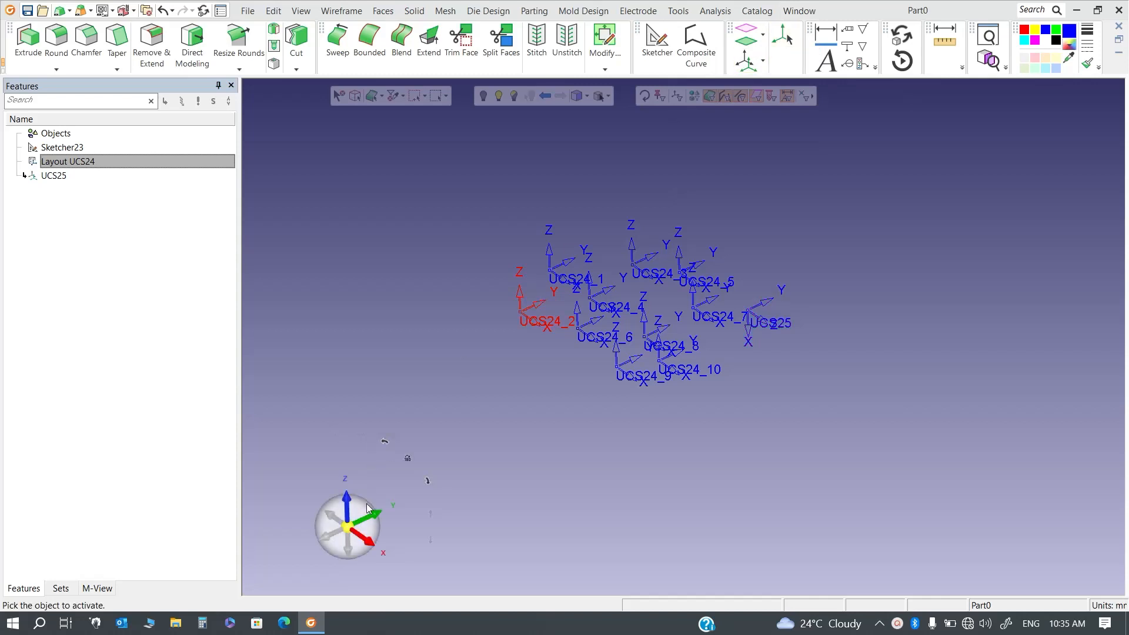
mouse_move(367, 504)
mouse_down()
mouse_move(372, 546)
mouse_move(370, 501)
mouse_up()
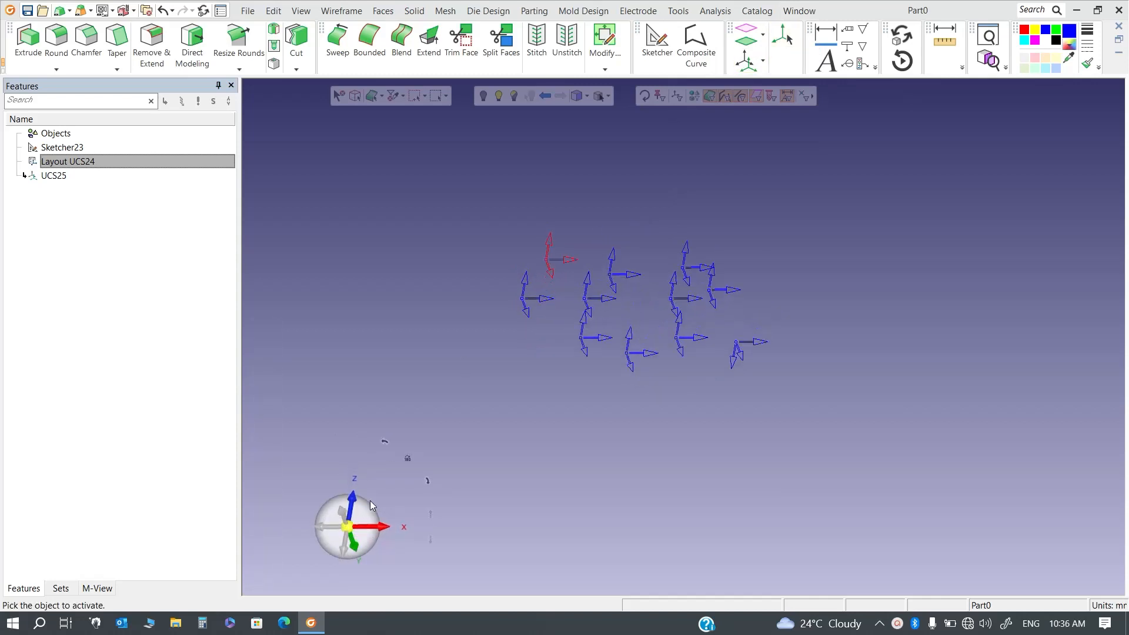
middle_drag(469, 493, 598, 361)
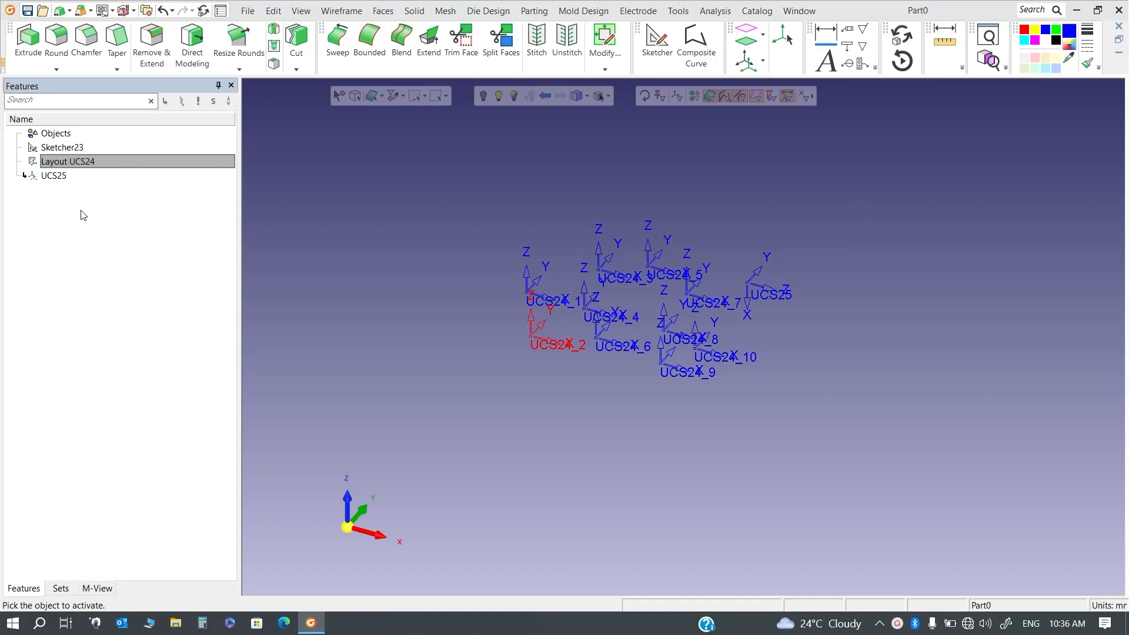
Step: Select all the coordinate systems in the graphics area and bring up the list of UCS creation tools for review
click(59, 176)
click(72, 148)
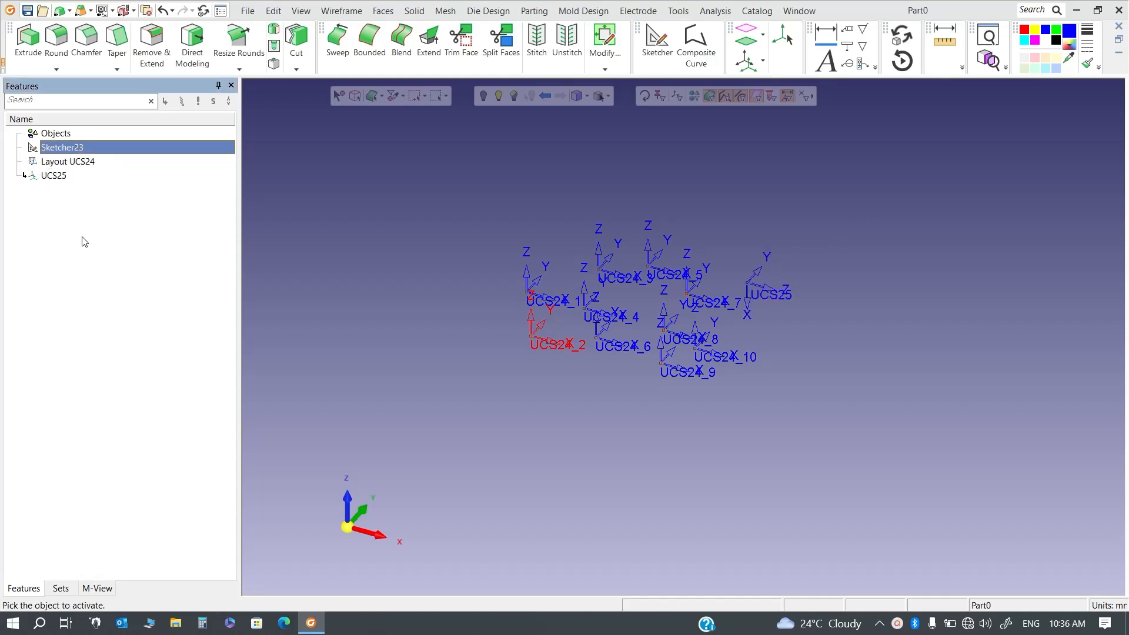
click(487, 193)
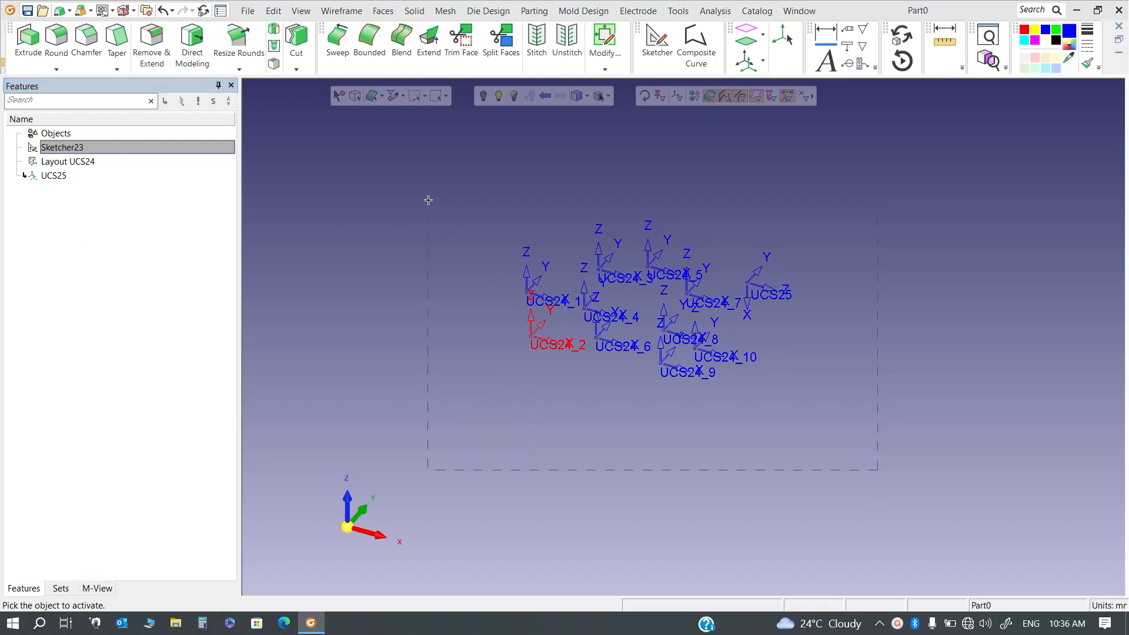
drag(428, 200, 428, 200)
click(341, 11)
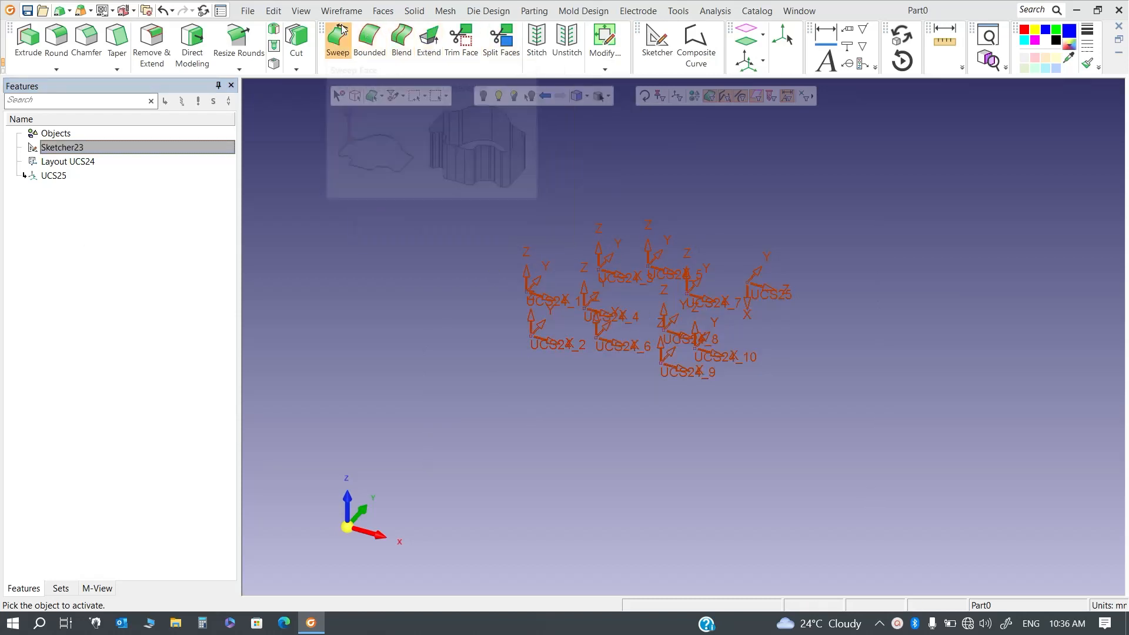
click(430, 85)
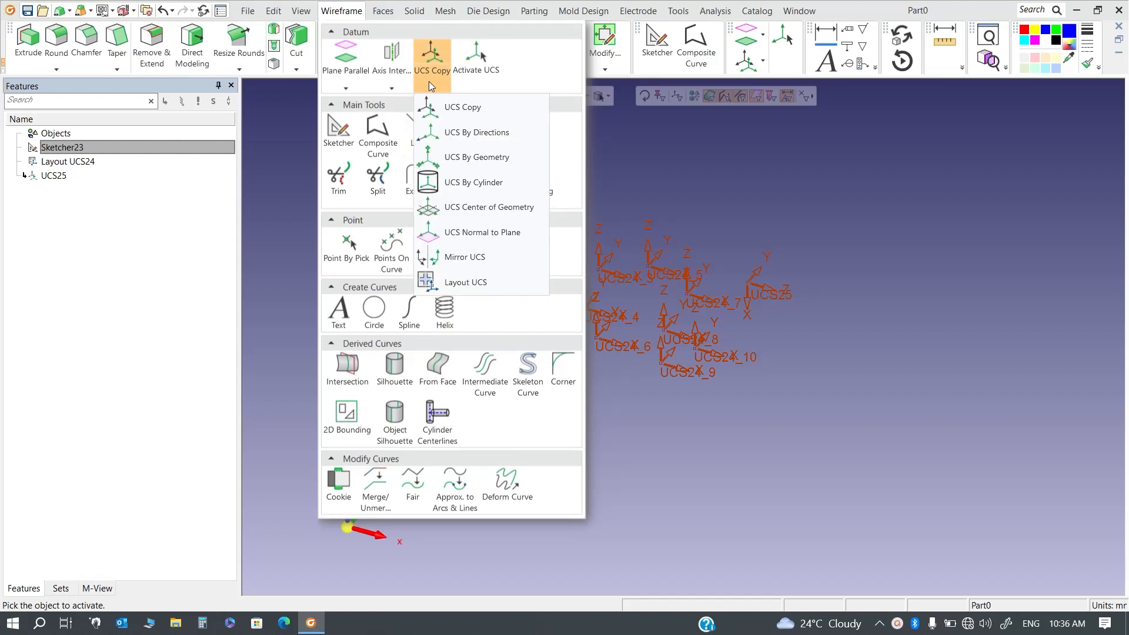